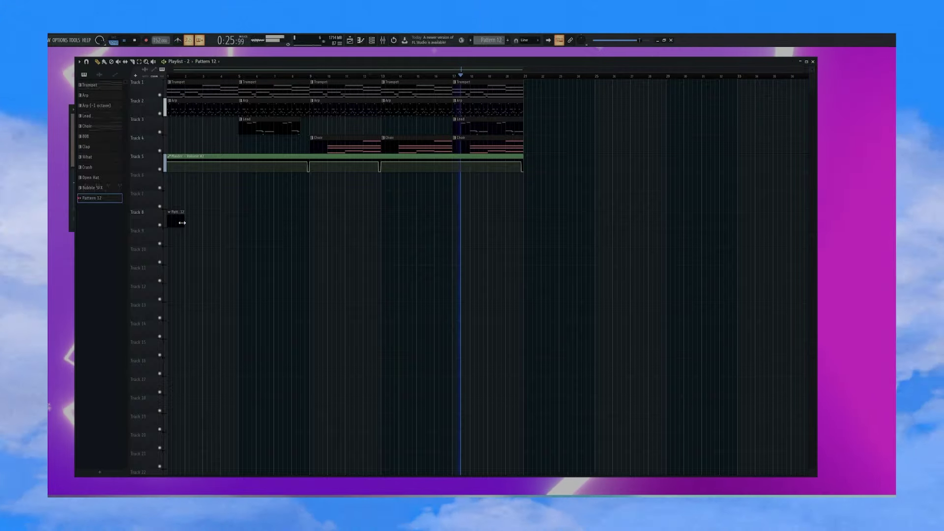
# Step: Extend the Pattern 12 clip on Track 8 to eight bars and repeat it so the two clips fill bars 1 to 16
pyautogui.moveTo(182, 223); pyautogui.dragTo(245, 232)
pyautogui.hotkey('ctrl', 'b')
pyautogui.hotkey('ctrl', 'b')
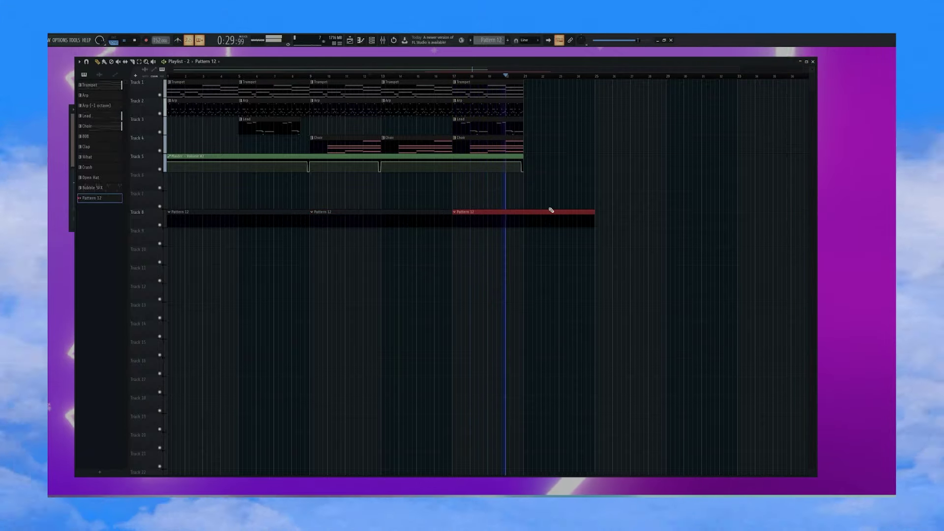
pyautogui.rightClick(551, 210)
# Step: Delete the Trumpet, Arp, Lead and Choir clips starting at bar 17 and copy the remaining Lead clip to bar 13
pyautogui.click(503, 143)
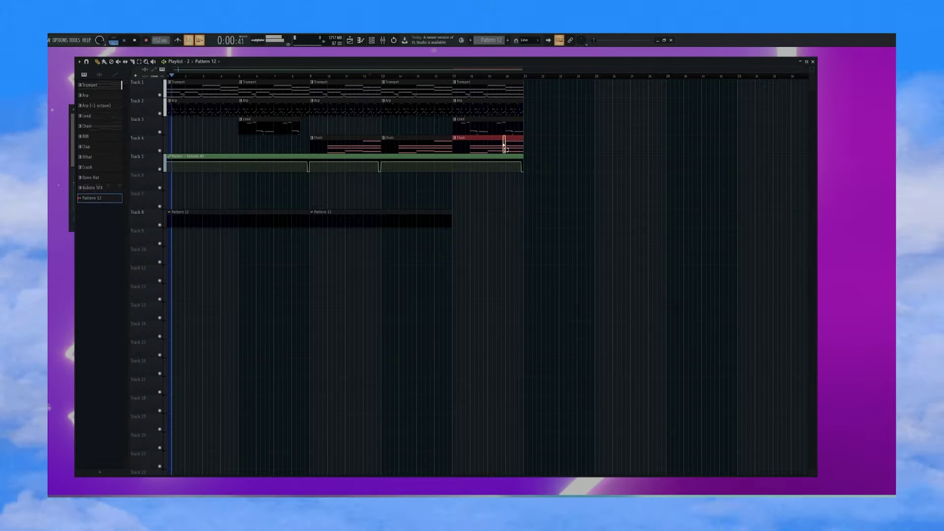
pyautogui.moveTo(504, 143); pyautogui.dragTo(466, 73)
pyautogui.press('Delete')
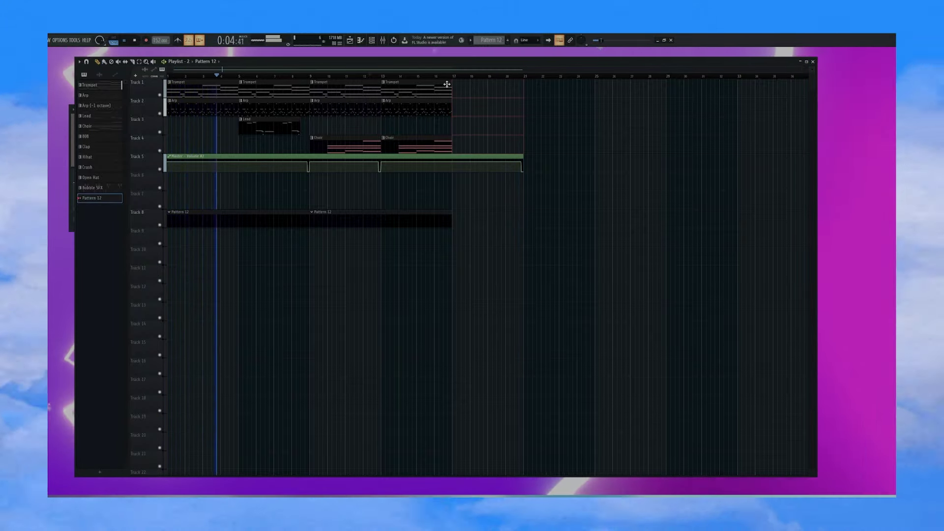
pyautogui.keyDown('shift'); pyautogui.moveTo(272, 122); pyautogui.dragTo(413, 110); pyautogui.keyUp('shift')
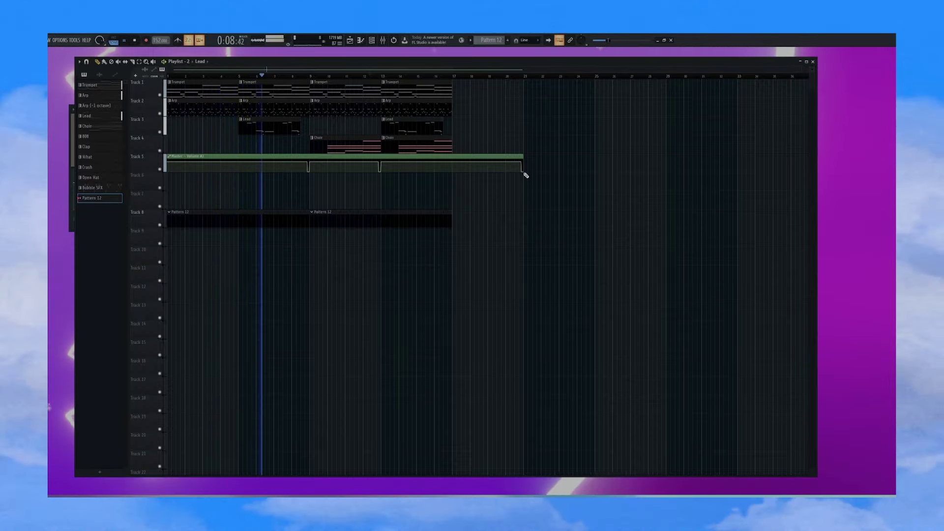
# Step: Delete the Master Volume automation points at bars 21 and 13, and shorten the automation clip to end at bar 13
pyautogui.click(522, 171)
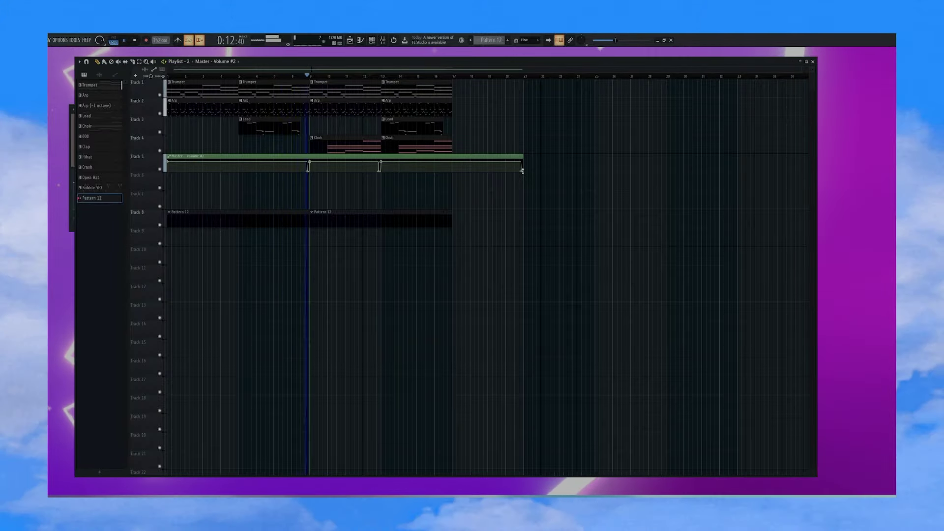
pyautogui.rightClick(524, 171)
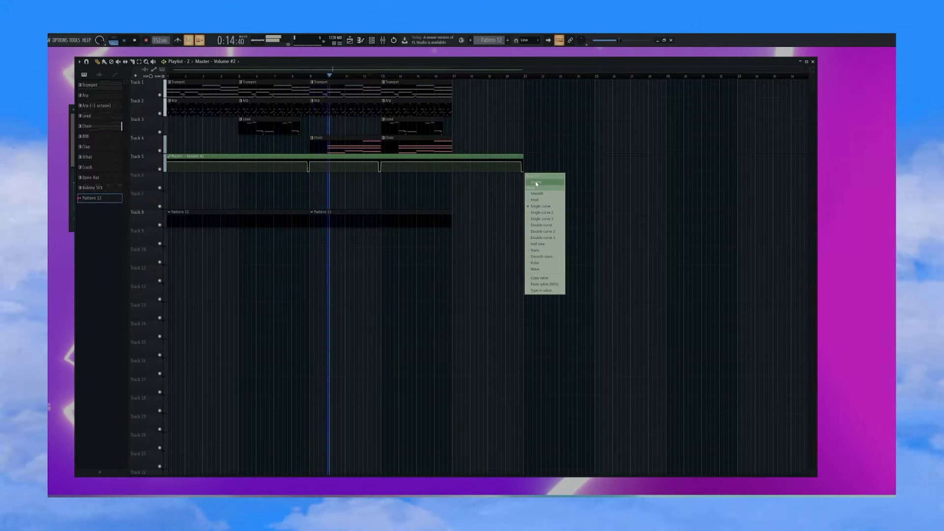
pyautogui.rightClick(523, 172)
pyautogui.rightClick(522, 172)
pyautogui.click(534, 183)
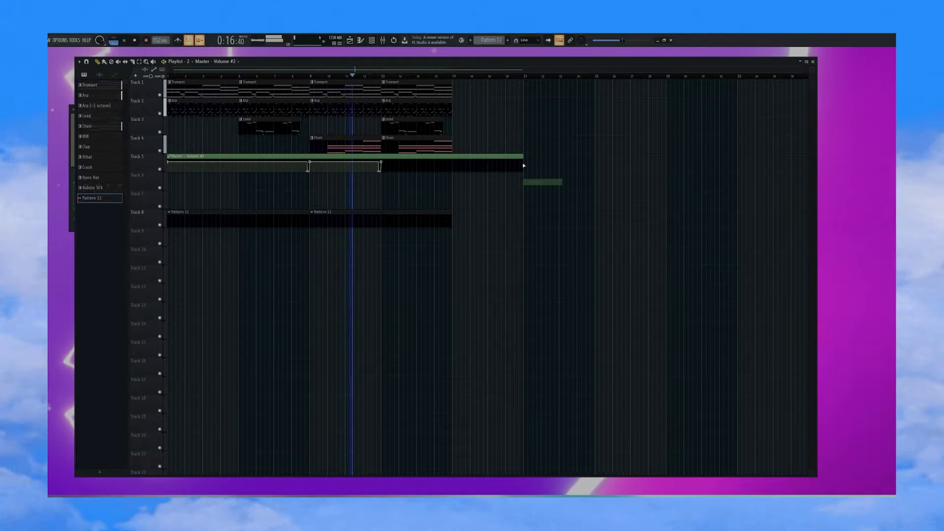
pyautogui.rightClick(382, 164)
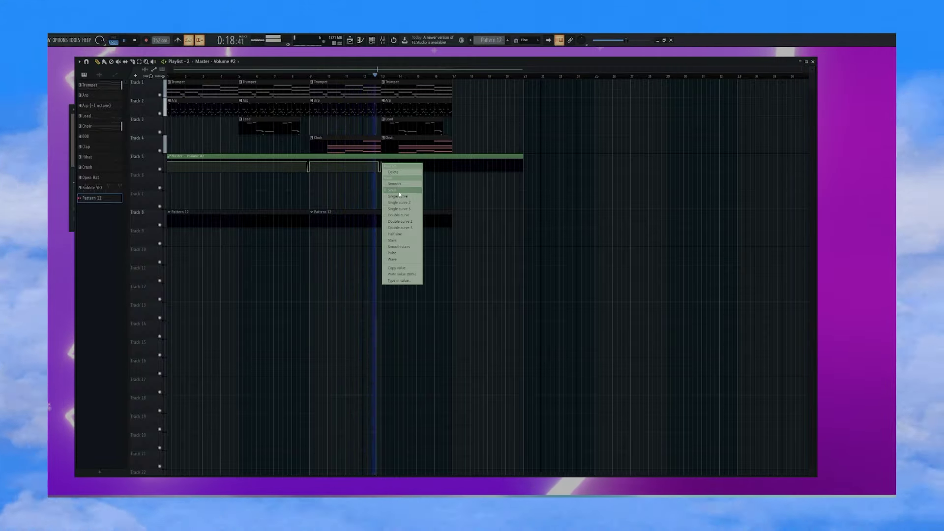
pyautogui.click(397, 176)
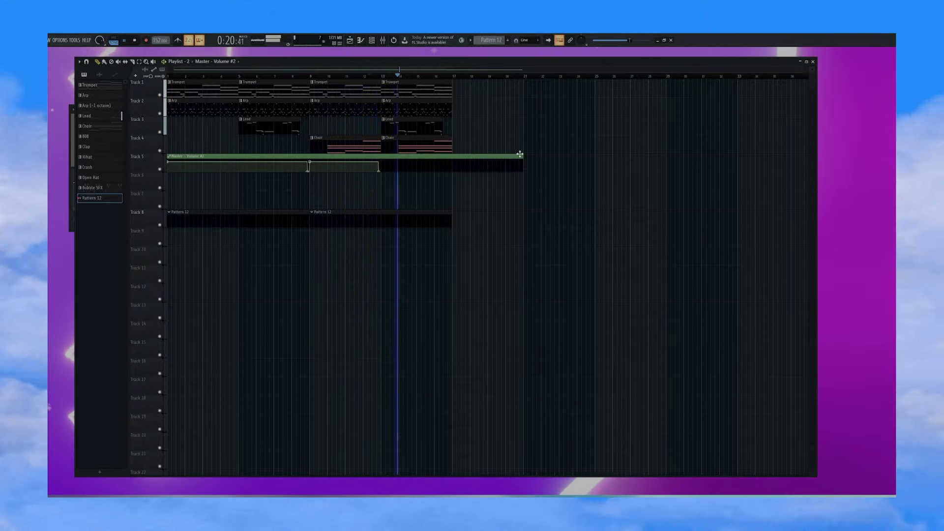
pyautogui.moveTo(466, 163); pyautogui.dragTo(380, 157)
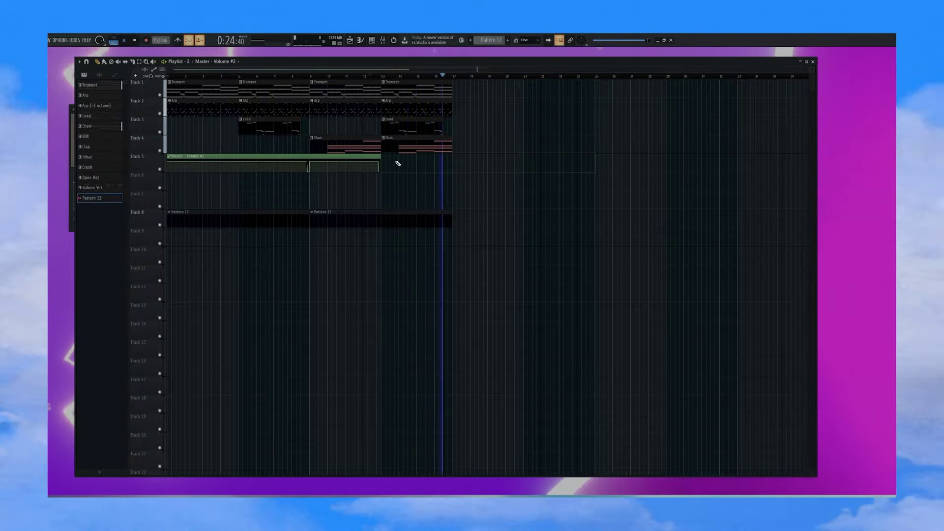
# Step: Duplicate the Master Volume automation clip so that the copy starts at bar 13
pyautogui.press('space')
pyautogui.moveTo(381, 156)
pyautogui.mouseDown()
pyautogui.moveTo(463, 151)
pyautogui.moveTo(380, 165)
pyautogui.mouseUp()
pyautogui.keyDown('ctrl'); pyautogui.click(370, 156); pyautogui.keyUp('ctrl')
pyautogui.hotkey('ctrl', 'b')
pyautogui.scroll(-2, 423, 79)
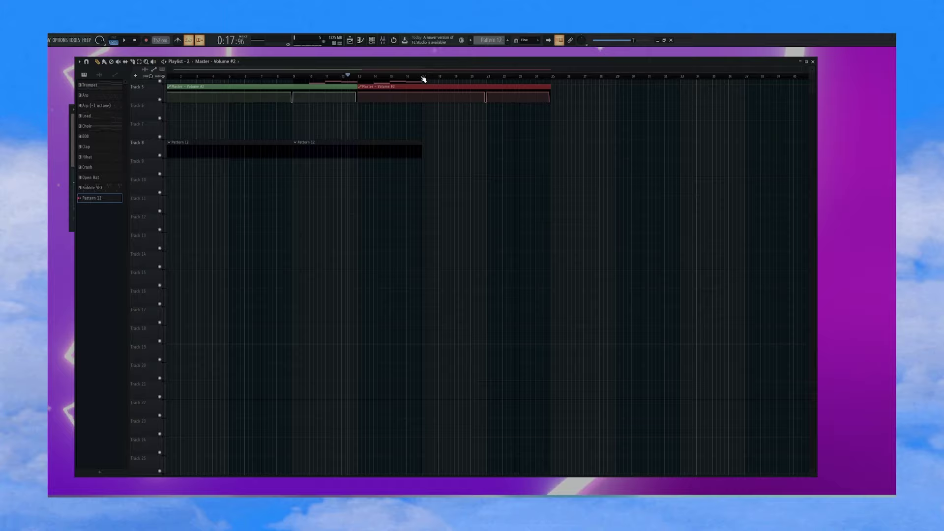
# Step: Slice the copied automation clip at bar 17 and delete the part beyond it
pyautogui.press('space')
pyautogui.scroll(2, 396, 163)
pyautogui.click(133, 61)
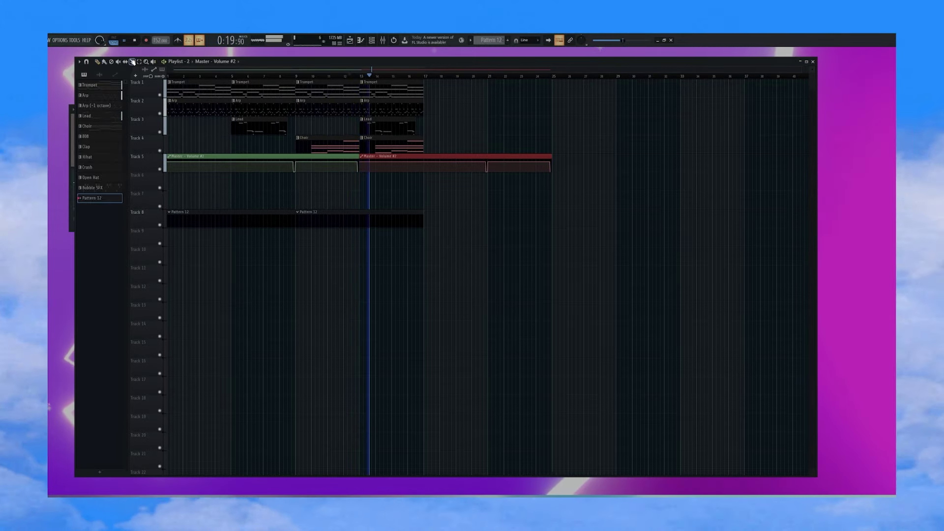
pyautogui.moveTo(423, 151); pyautogui.dragTo(462, 201)
pyautogui.press('Delete')
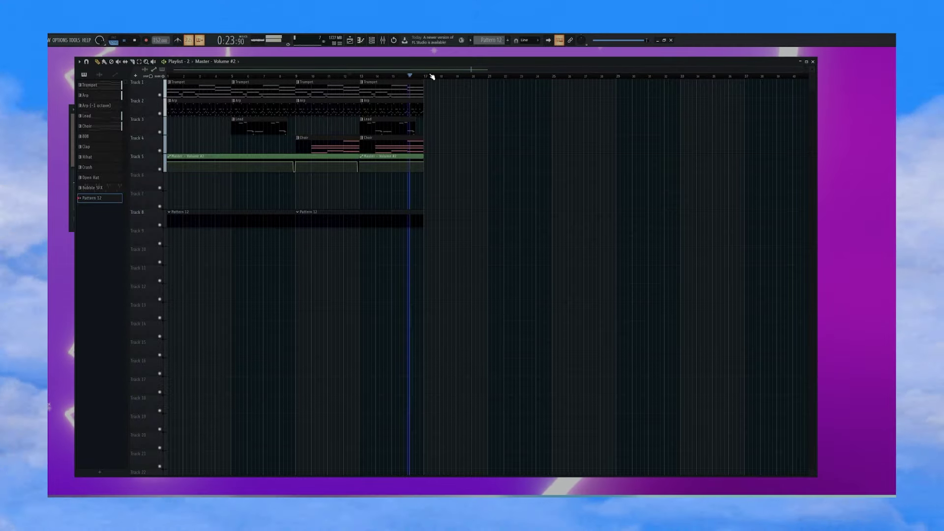
# Step: Add Master Volume automation points that drop the level just before bar 17 and just before bar 5
pyautogui.scroll(5, 431, 77)
pyautogui.rightClick(594, 172)
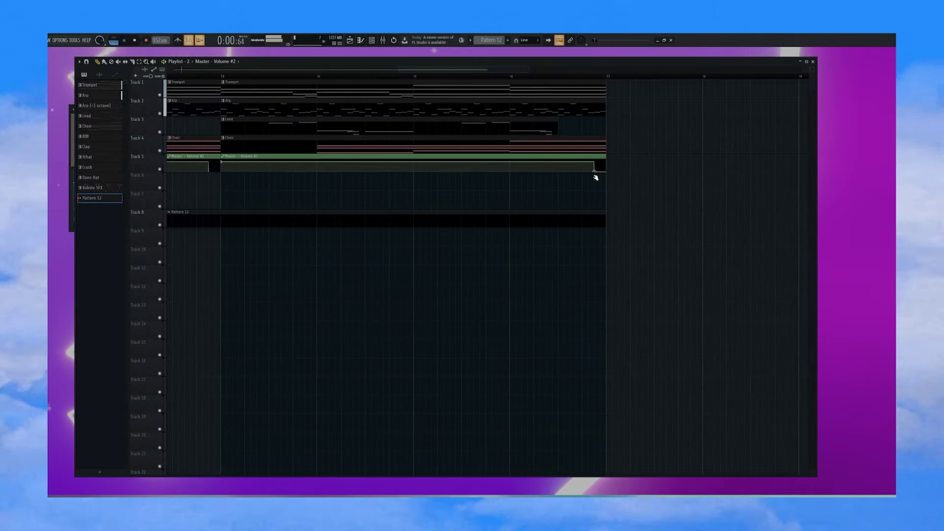
pyautogui.scroll(-5, 512, 77)
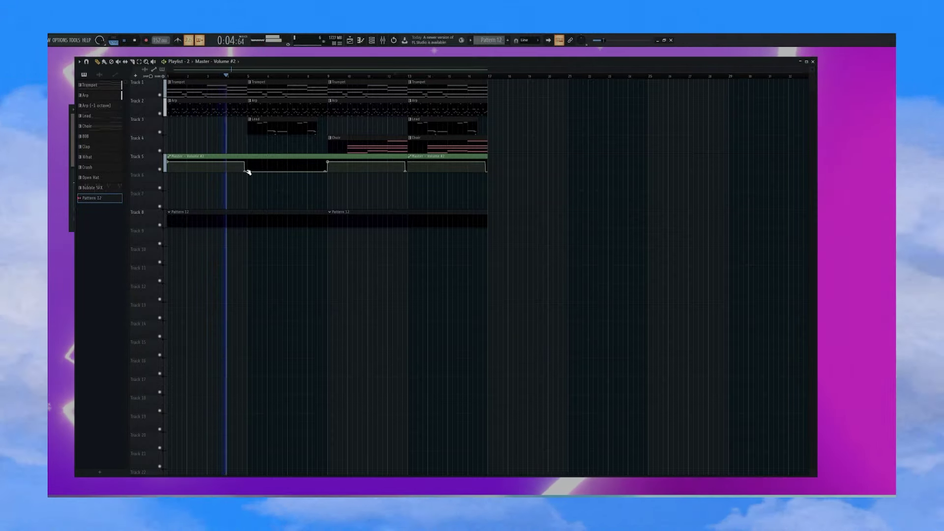
# Step: Add an automation point at bar 5 and paste the copied volume value to restore the level after the dip
pyautogui.scroll(7, 282, 173)
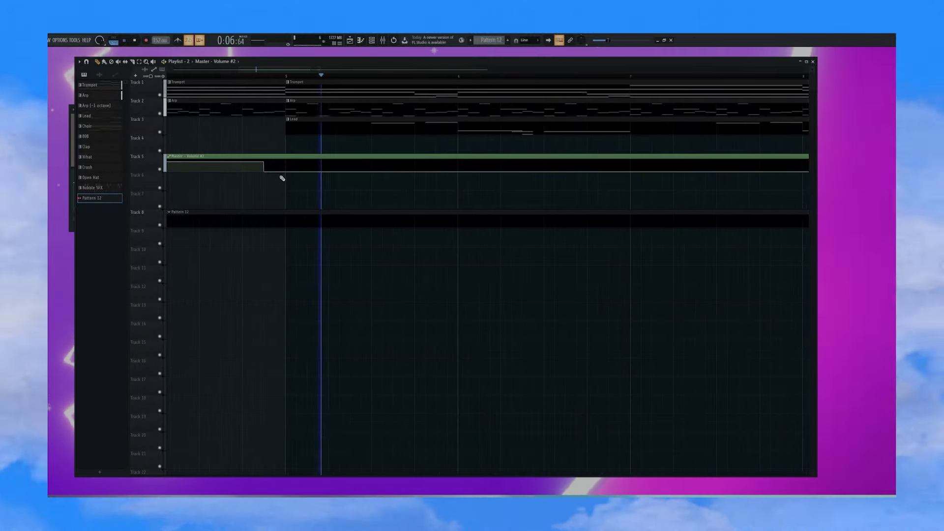
pyautogui.press('space')
pyautogui.rightClick(289, 171)
pyautogui.click(321, 280)
pyautogui.press('space')
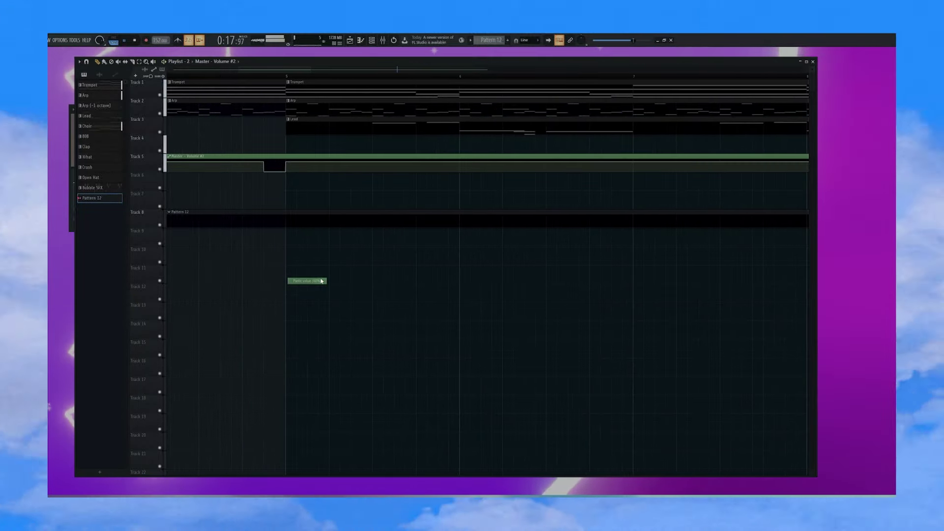
# Step: Open the channel rack over the playlist and filter it to the Unsorted channels
pyautogui.scroll(-7, 302, 78)
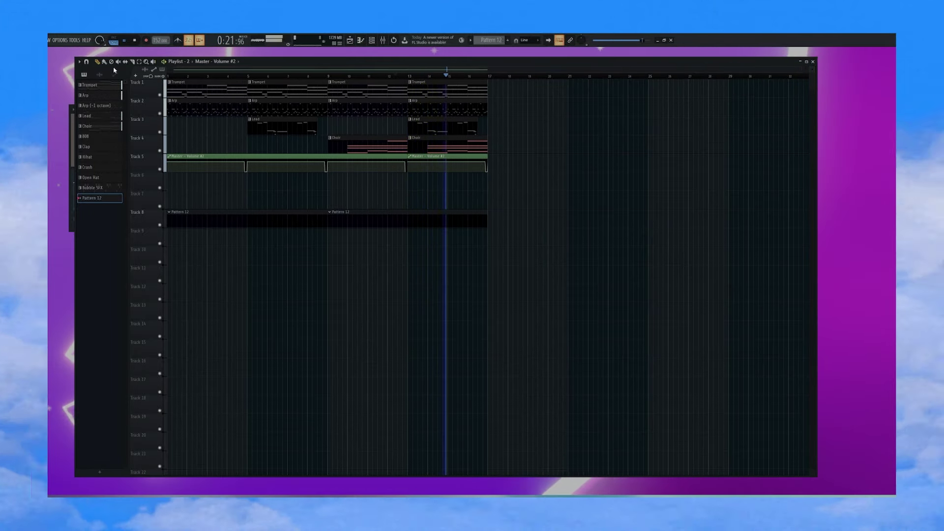
pyautogui.click(372, 40)
pyautogui.click(470, 119)
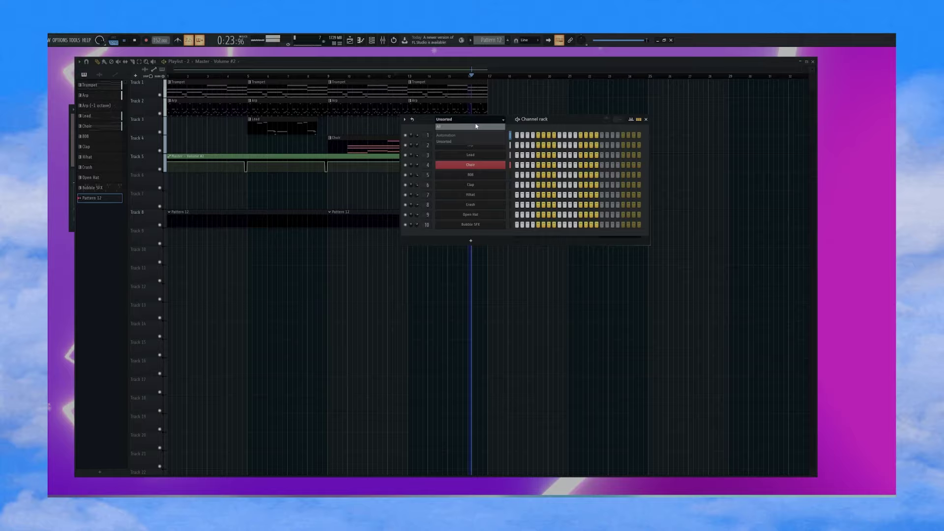
pyautogui.click(467, 145)
pyautogui.moveTo(537, 119); pyautogui.dragTo(425, 142)
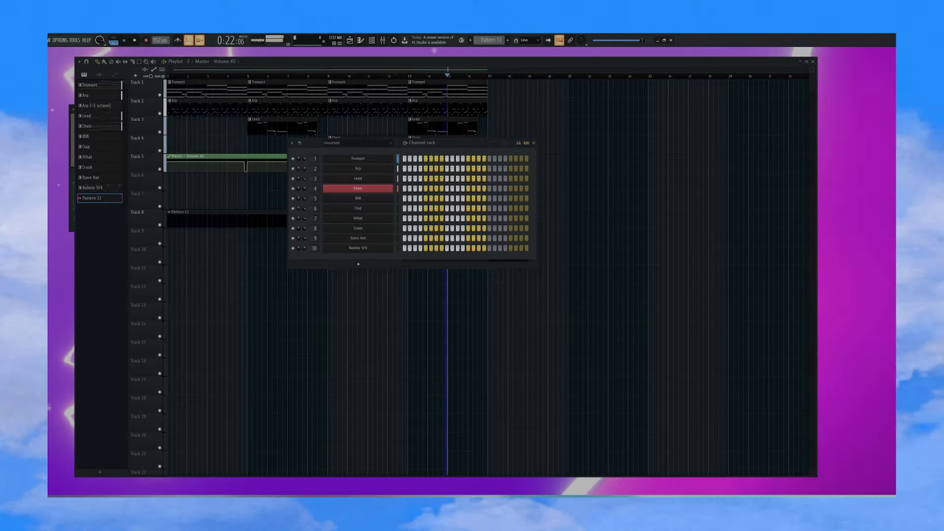
# Step: Add the go2 sample as a new channel, open its piano roll and set the snap to 1/6 beat
pyautogui.moveTo(320, 257); pyautogui.dragTo(354, 263)
pyautogui.rightClick(354, 262)
pyautogui.click(407, 258)
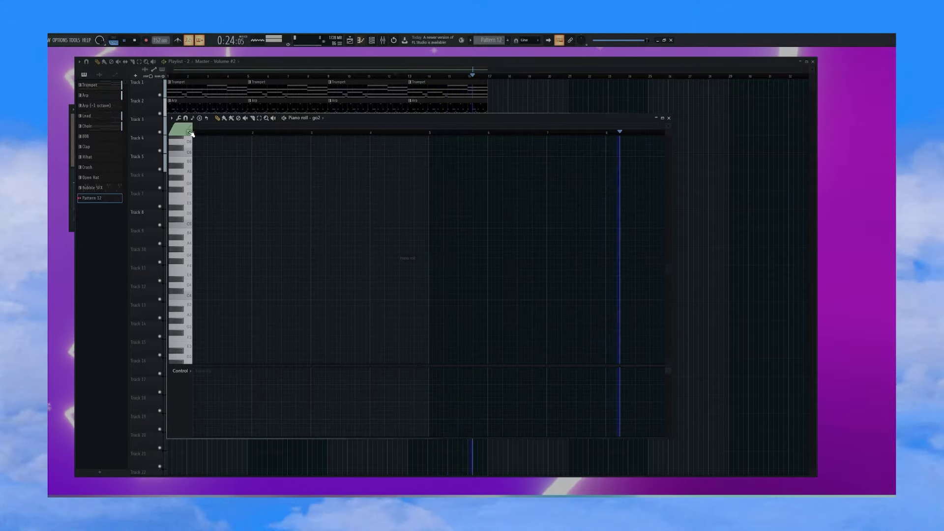
pyautogui.click(526, 40)
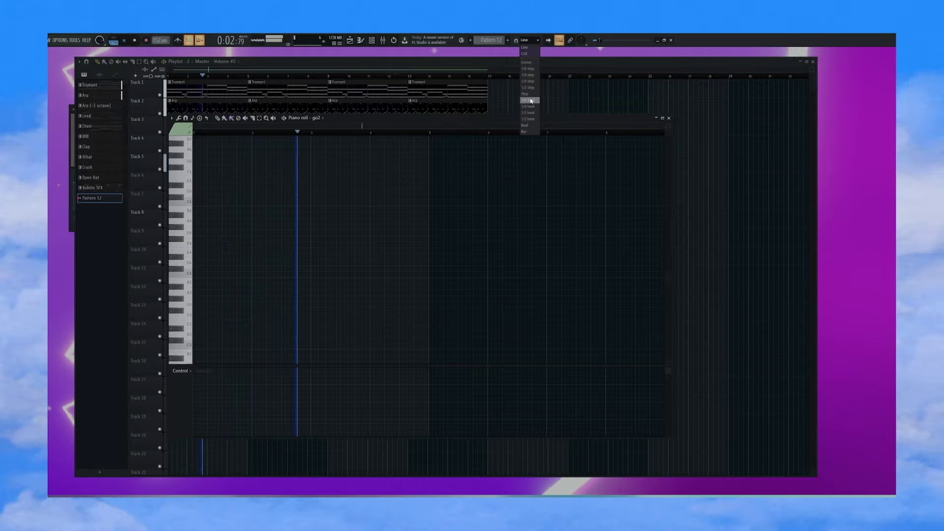
pyautogui.click(527, 100)
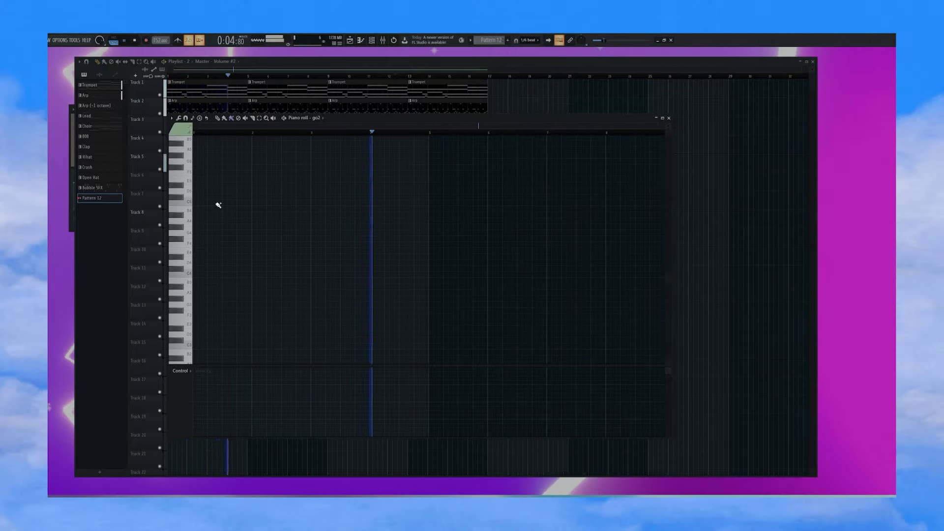
# Step: Paint seven consecutive 1/6-beat notes on one pitch from the start of bar 1
pyautogui.moveTo(194, 203); pyautogui.dragTo(215, 203)
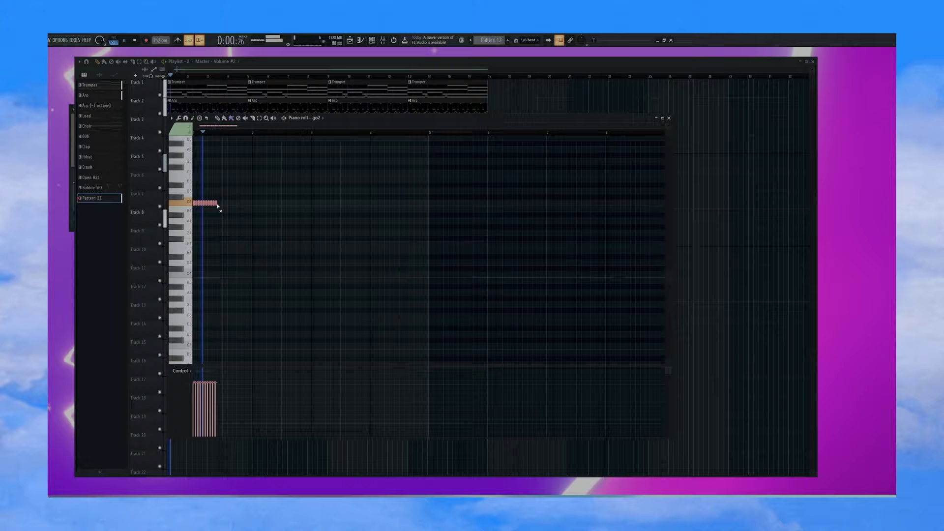
pyautogui.rightClick(215, 203)
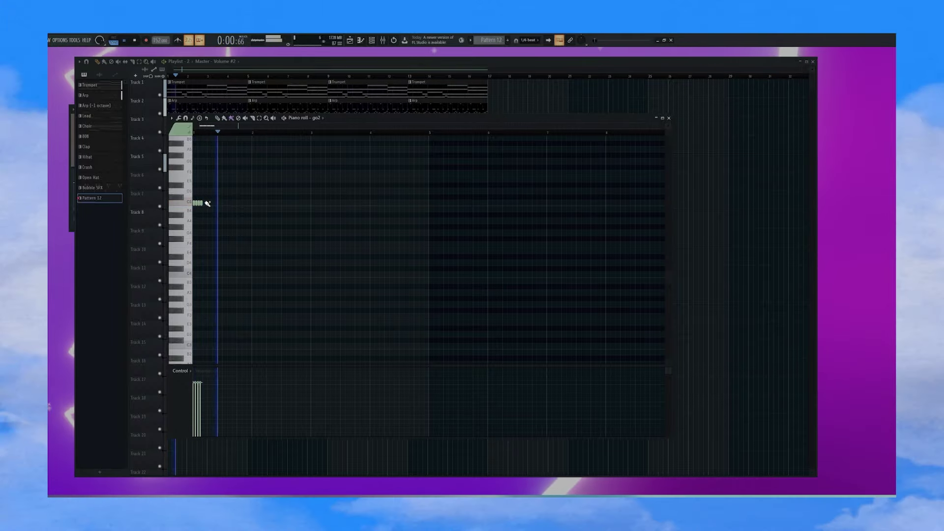
pyautogui.press('space')
pyautogui.scroll(5, 203, 137)
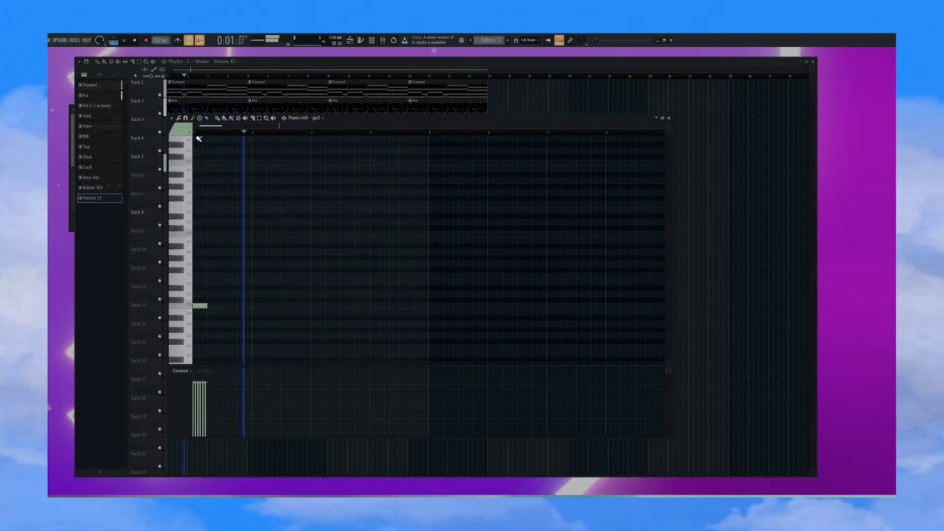
pyautogui.scroll(2, 201, 138)
pyautogui.scroll(3, 200, 133)
pyautogui.press('space')
pyautogui.scroll(-7, 221, 179)
pyautogui.click(260, 224)
# Step: Paint three 1/6-beat notes at the start of beat 4 in bar 1, three semitones below the opening notes
pyautogui.moveTo(386, 243); pyautogui.dragTo(408, 243)
pyautogui.press('space')
pyautogui.scroll(-3, 428, 134)
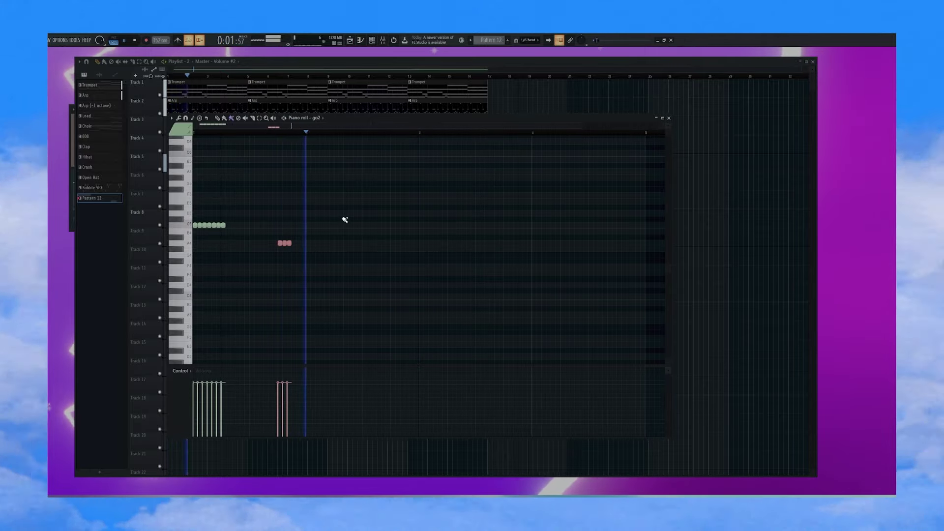
# Step: Add five 1/6-beat notes at the opening pitch, starting on beat 3 of bar 2
pyautogui.moveTo(359, 225); pyautogui.dragTo(367, 227)
pyautogui.rightClick(363, 226)
pyautogui.press('space')
pyautogui.press('space')
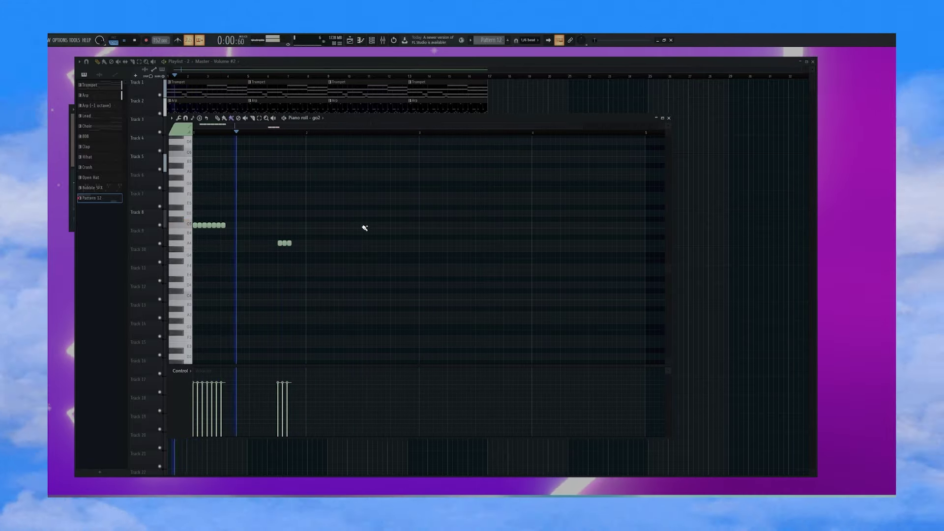
pyautogui.click(364, 226)
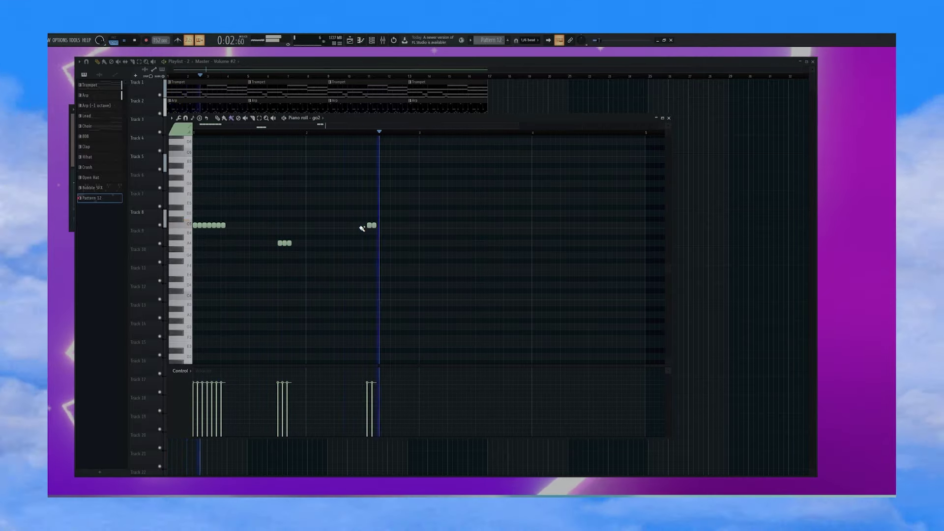
pyautogui.click(381, 225)
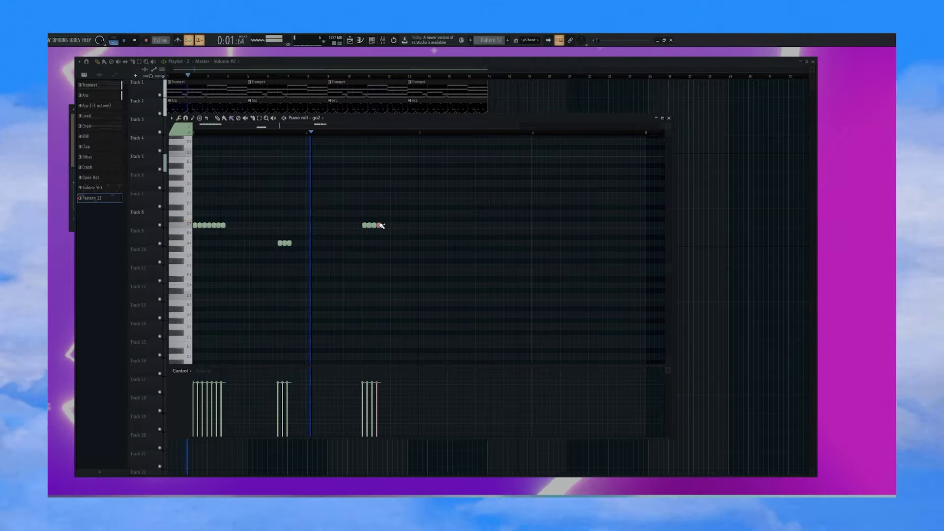
pyautogui.press('space')
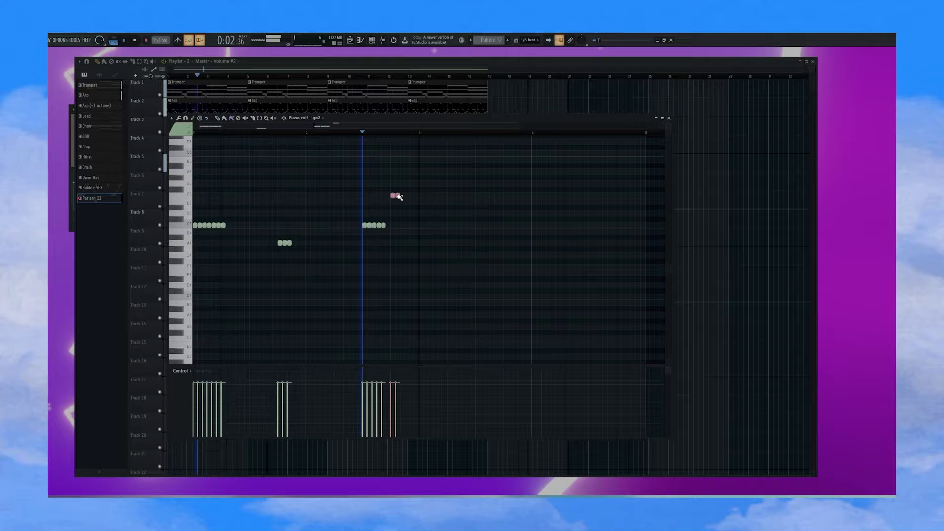
# Step: Fill beat 4 of bar 2 with six notes five semitones above the opening pitch and ramp their velocities upward
pyautogui.moveTo(398, 197)
pyautogui.mouseDown()
pyautogui.moveTo(432, 202)
pyautogui.moveTo(421, 196)
pyautogui.mouseUp()
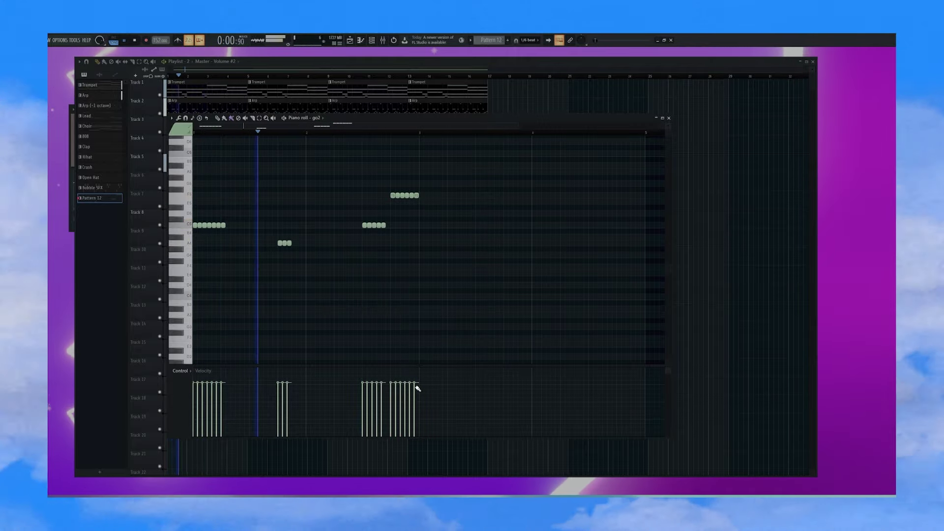
pyautogui.moveTo(418, 386); pyautogui.dragTo(386, 436)
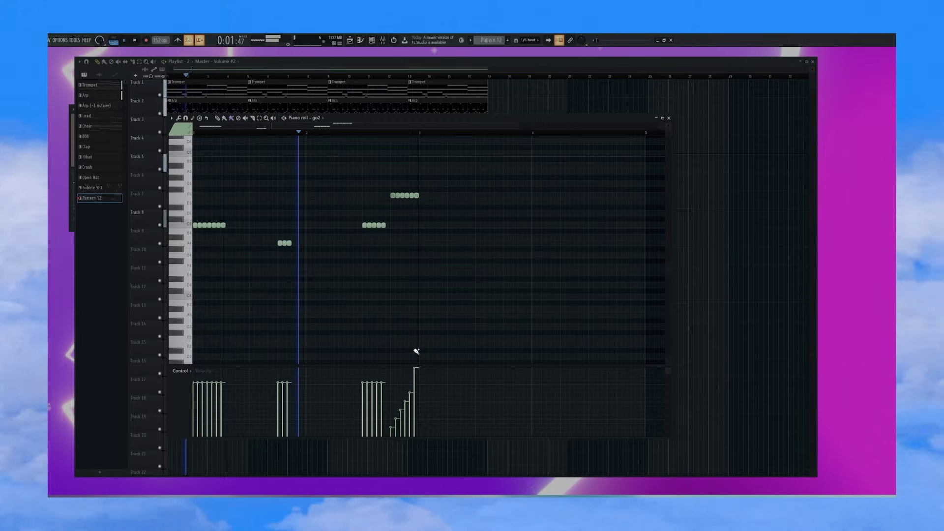
# Step: Duplicate all notes into bars 3 and 4, and delete the copied seven-note group at the start of bar 3
pyautogui.hotkey('ctrl', 'a')
pyautogui.hotkey('ctrl', 'b')
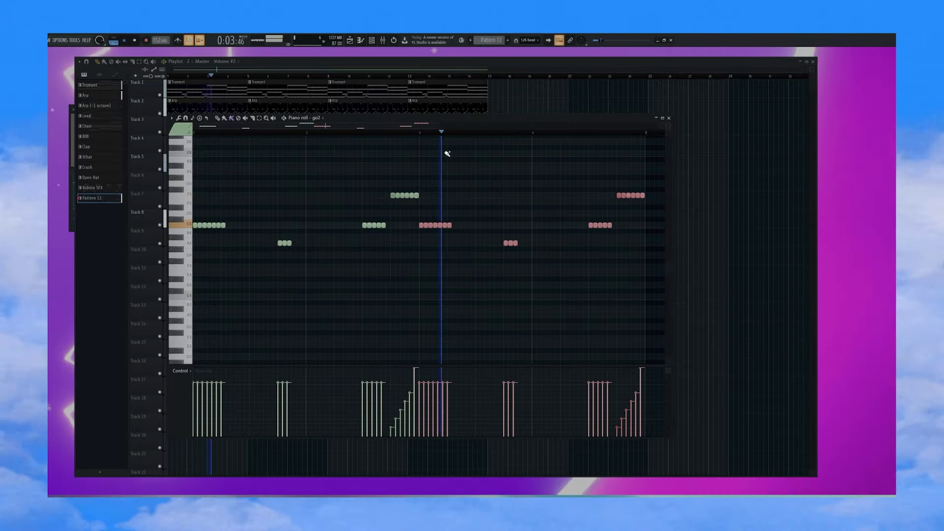
pyautogui.press('space')
pyautogui.rightClick(421, 225)
pyautogui.press('space')
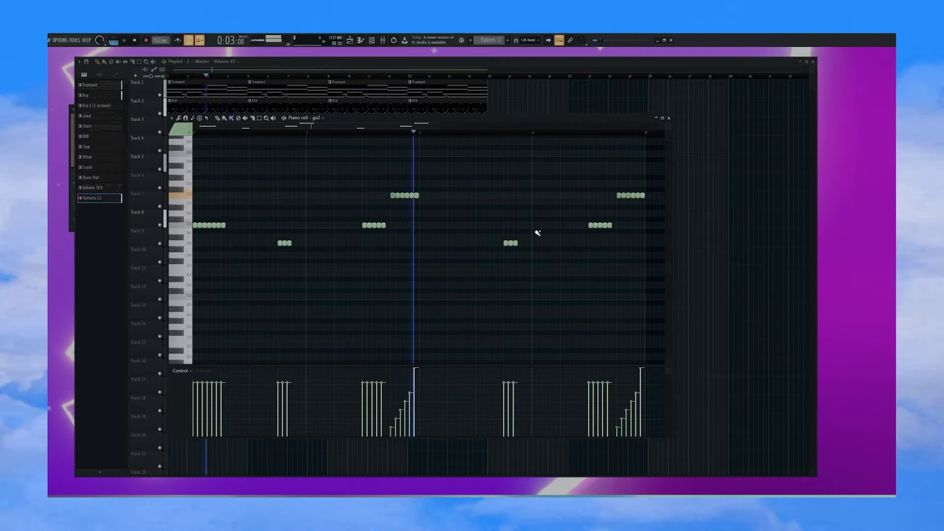
# Step: Place three short notes a third of a beat apart at the opening pitch from bar 4, with the first and third softened
pyautogui.rightClick(553, 230)
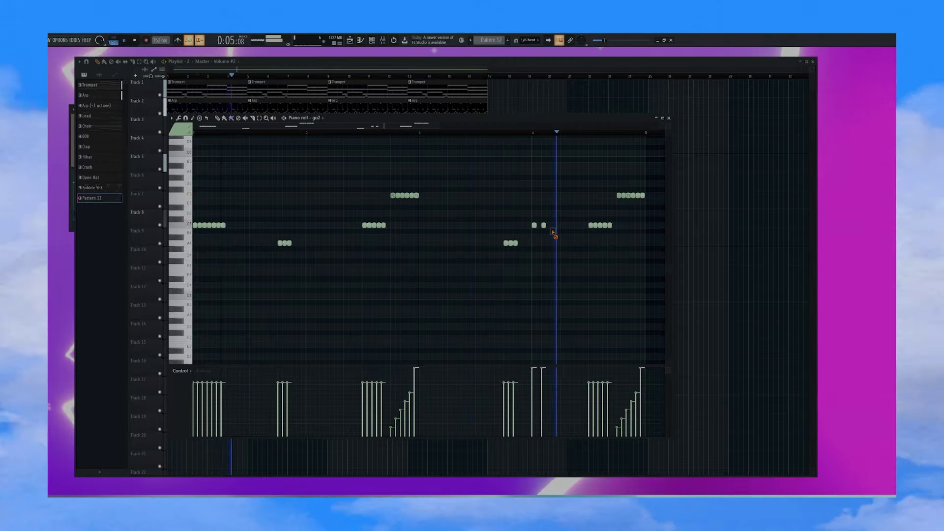
pyautogui.click(531, 408)
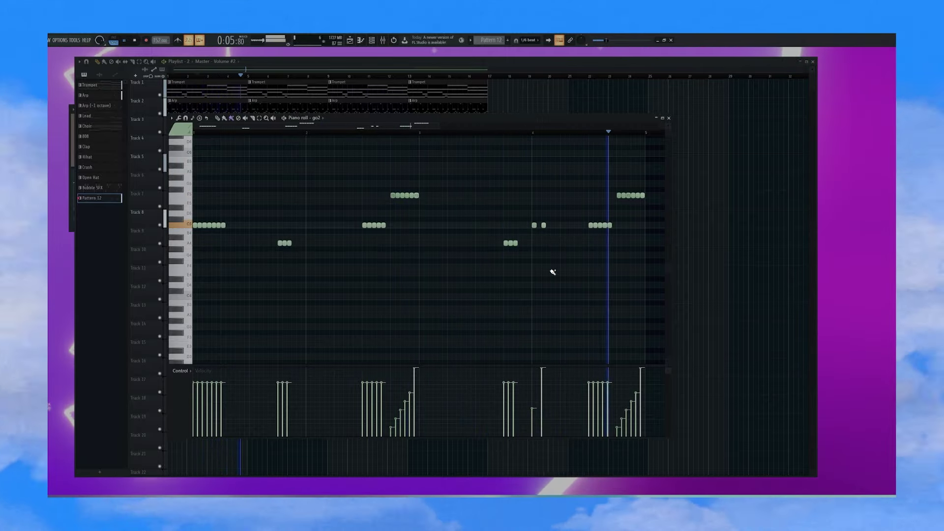
pyautogui.press('space')
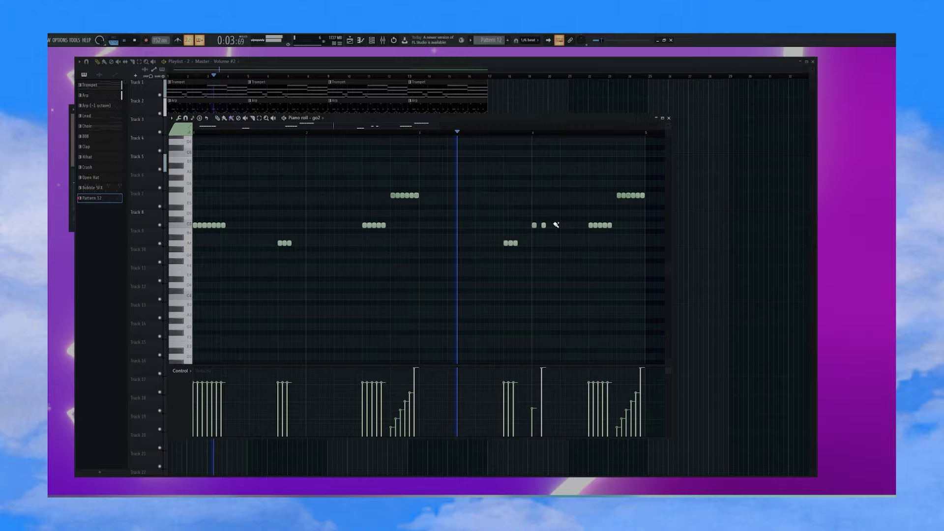
pyautogui.click(553, 225)
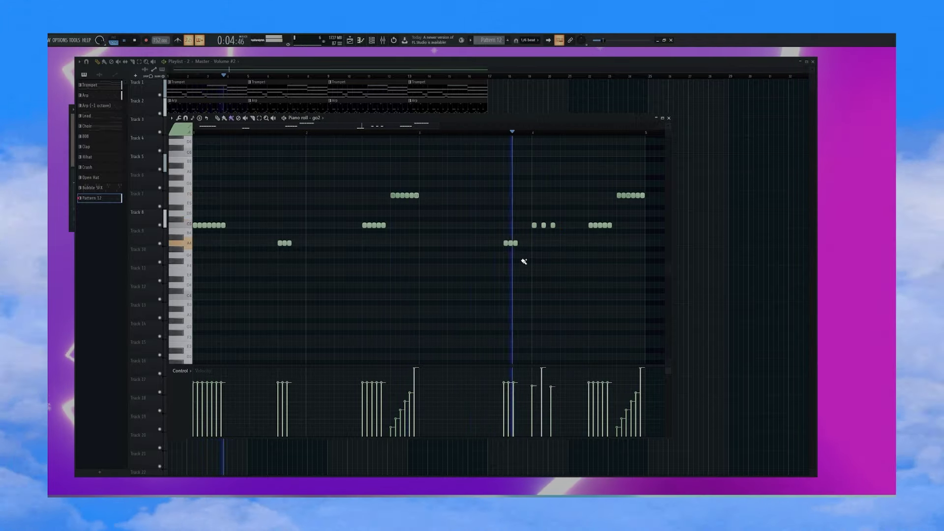
# Step: Duplicate the whole four-bar go2 phrase into bars 5 to 8
pyautogui.scroll(-3, 522, 137)
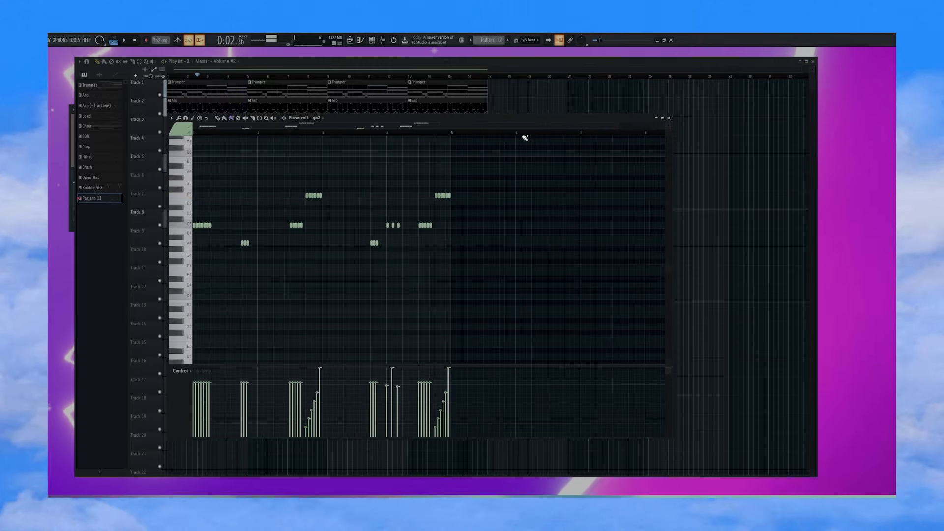
pyautogui.moveTo(496, 139); pyautogui.dragTo(169, 278)
pyautogui.scroll(-2, 344, 139)
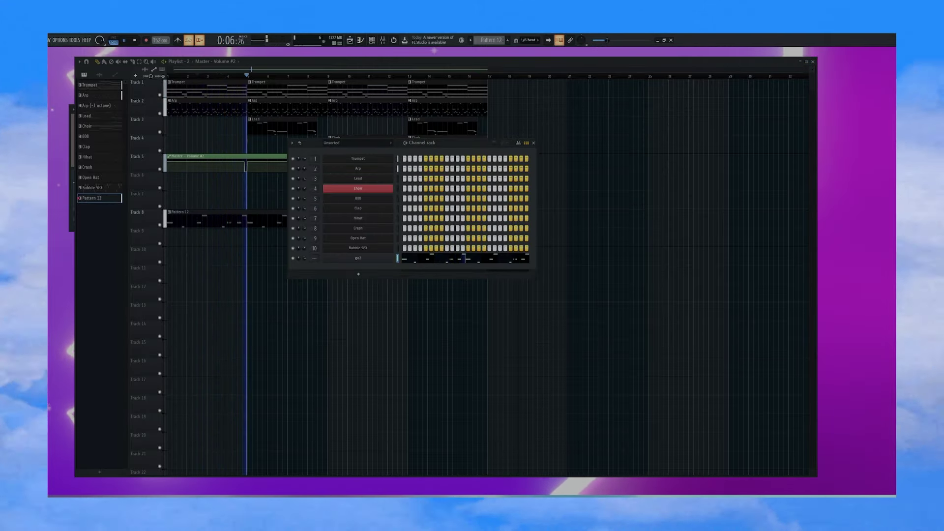
# Step: Load Effectrix on the go2 mixer track and draw a Reverse block over sequencer steps 5 to 8
pyautogui.press('F9')
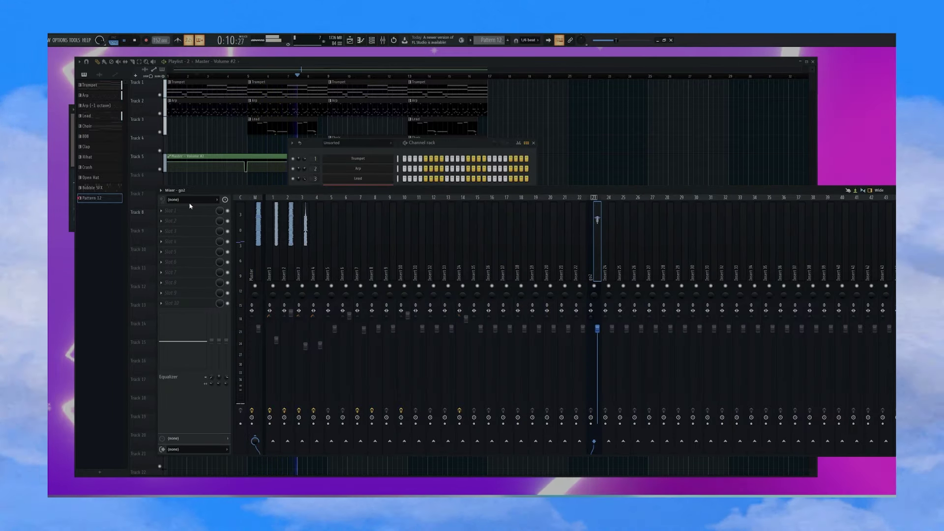
pyautogui.click(190, 209)
pyautogui.click(259, 217)
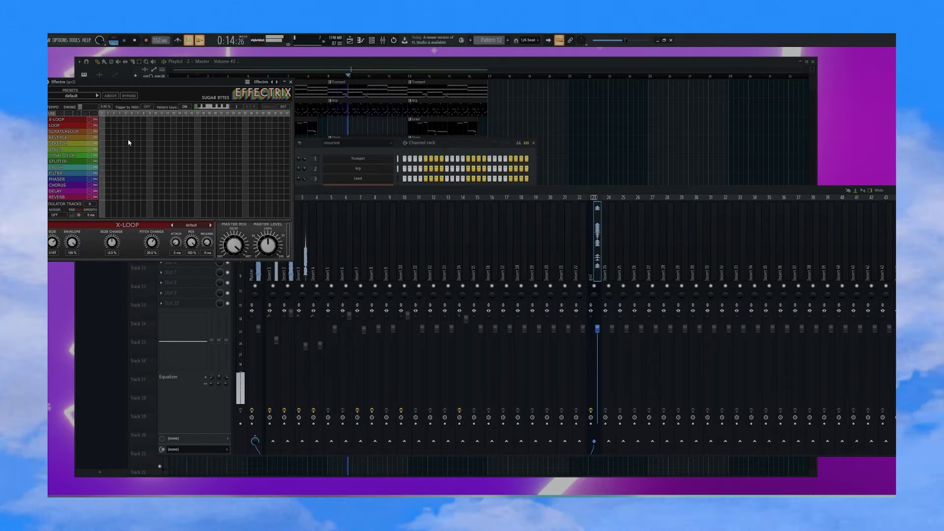
pyautogui.moveTo(125, 137); pyautogui.dragTo(143, 142)
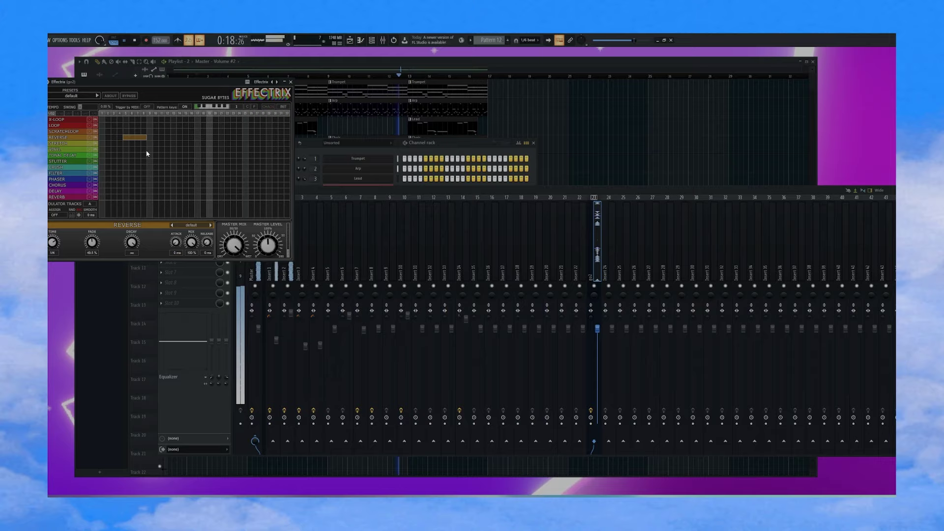
# Step: Lower the Reverse effect's mix to about 28% in Effectrix and close the plugin
pyautogui.press('Escape')
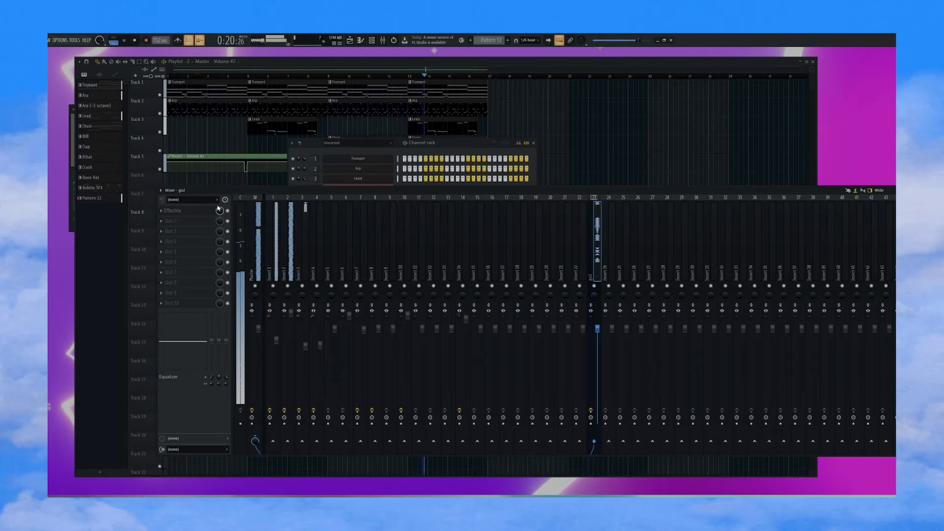
pyautogui.click(191, 210)
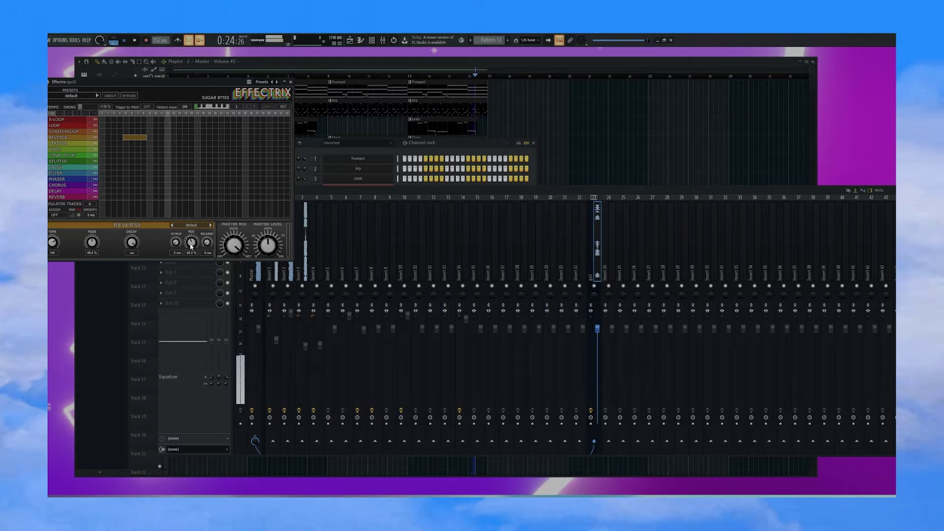
pyautogui.moveTo(191, 246)
pyautogui.mouseDown()
pyautogui.moveTo(191, 255)
pyautogui.moveTo(206, 239)
pyautogui.mouseUp()
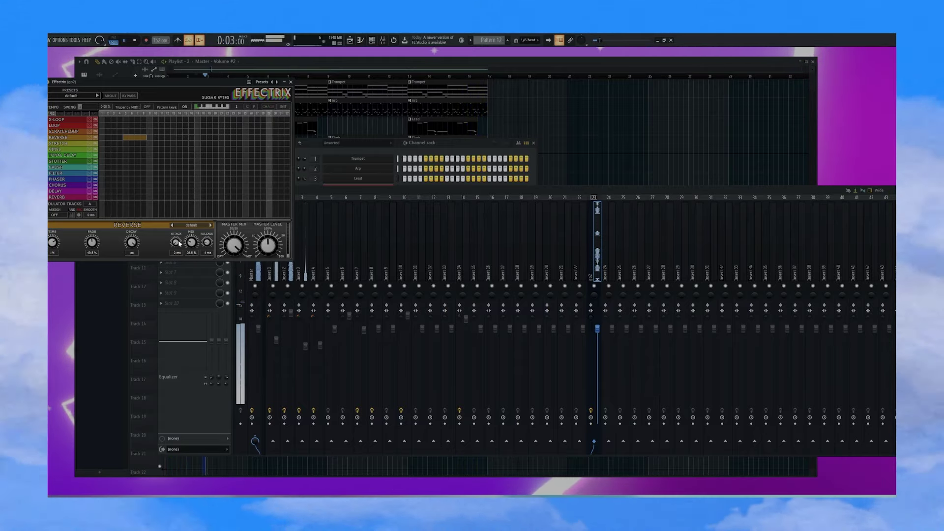
pyautogui.press('Escape')
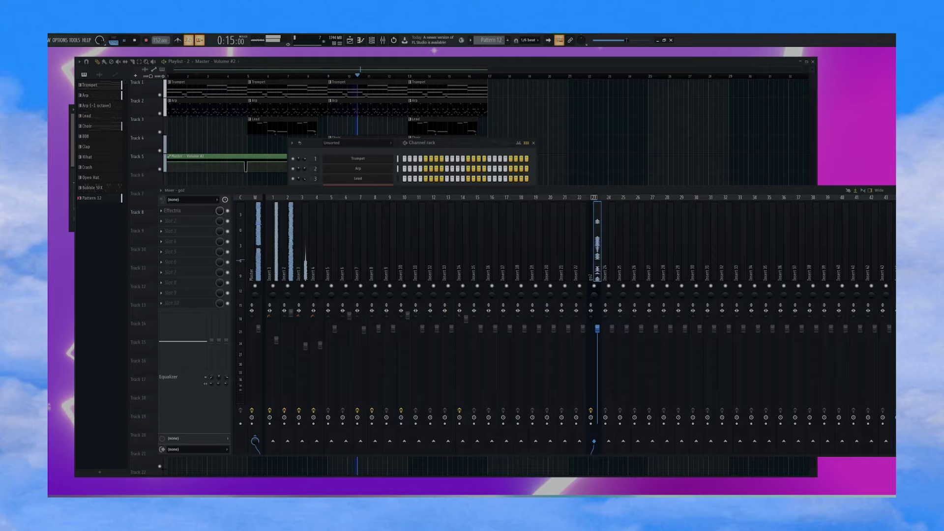
# Step: Add the step sample as a new channel below go2 and open its piano roll
pyautogui.click(455, 142)
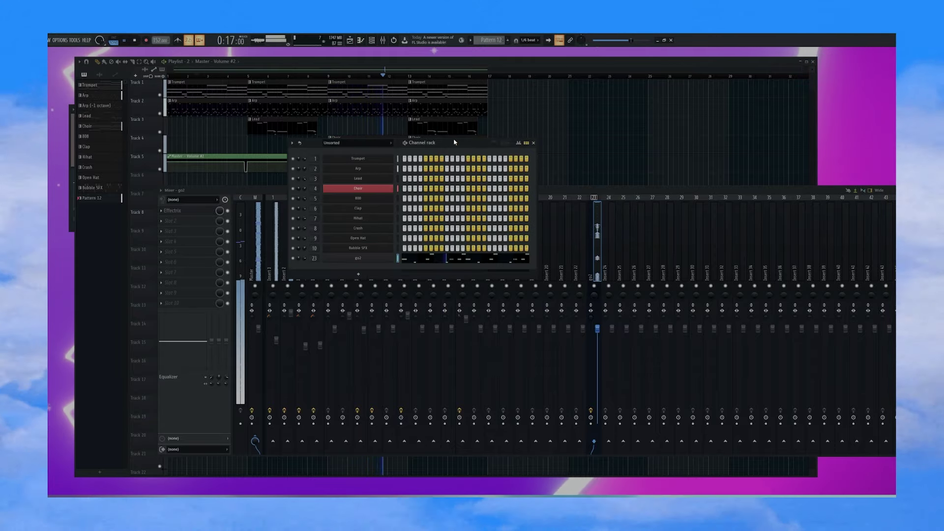
pyautogui.moveTo(454, 142); pyautogui.dragTo(376, 151)
pyautogui.moveTo(48, 254); pyautogui.dragTo(208, 255)
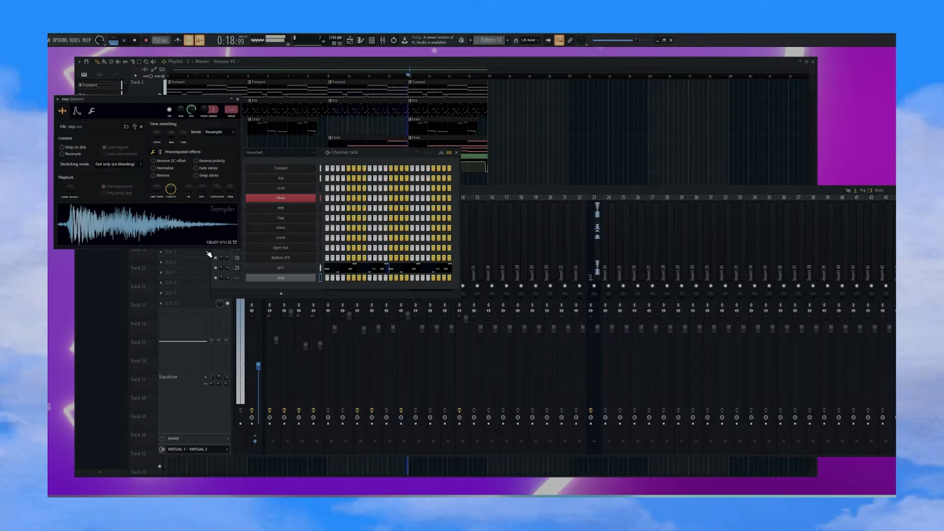
pyautogui.click(276, 276)
pyautogui.rightClick(279, 277)
pyautogui.click(329, 278)
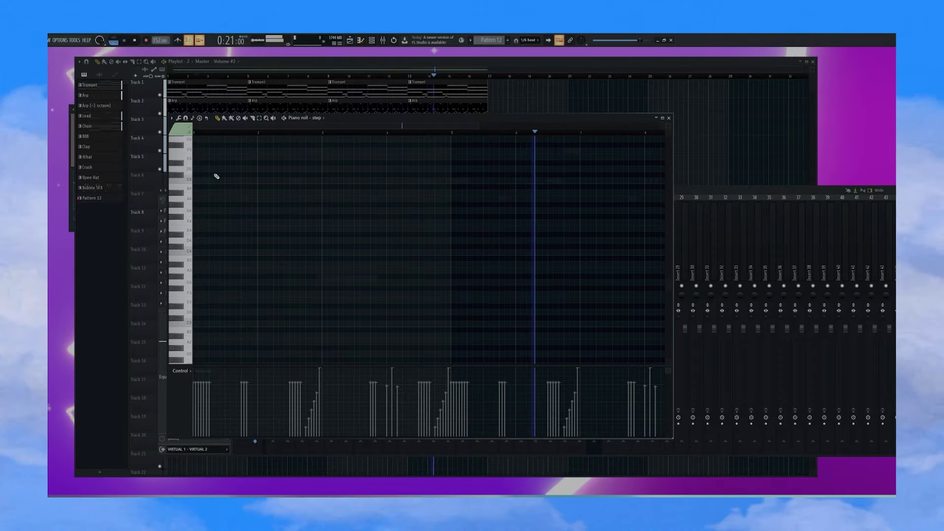
# Step: Try a single step sample note at beat 2 of bar 1 and remove it
pyautogui.press('space')
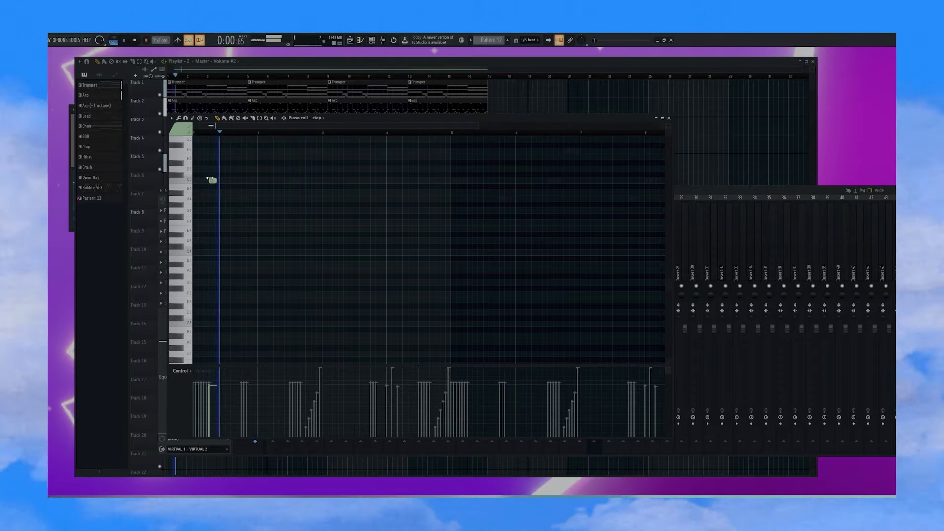
pyautogui.scroll(1, 213, 189)
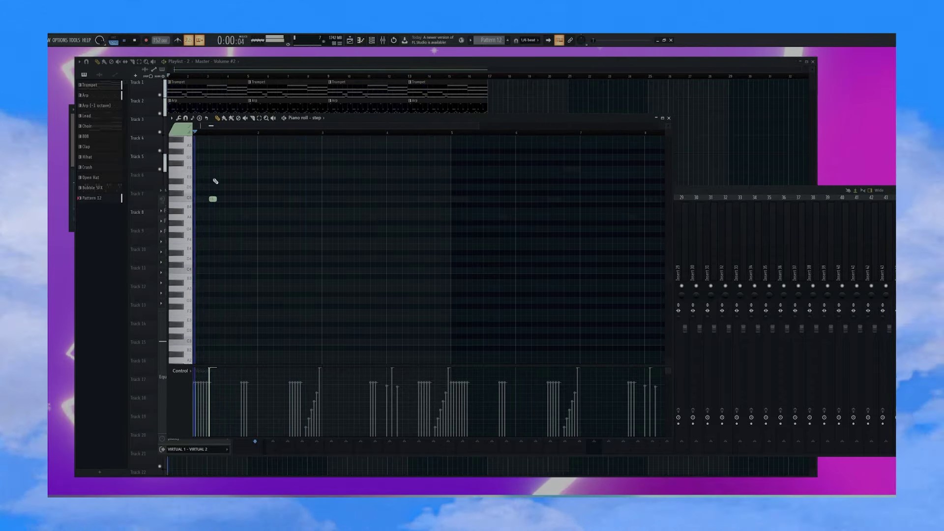
pyautogui.rightClick(212, 200)
pyautogui.scroll(3, 236, 132)
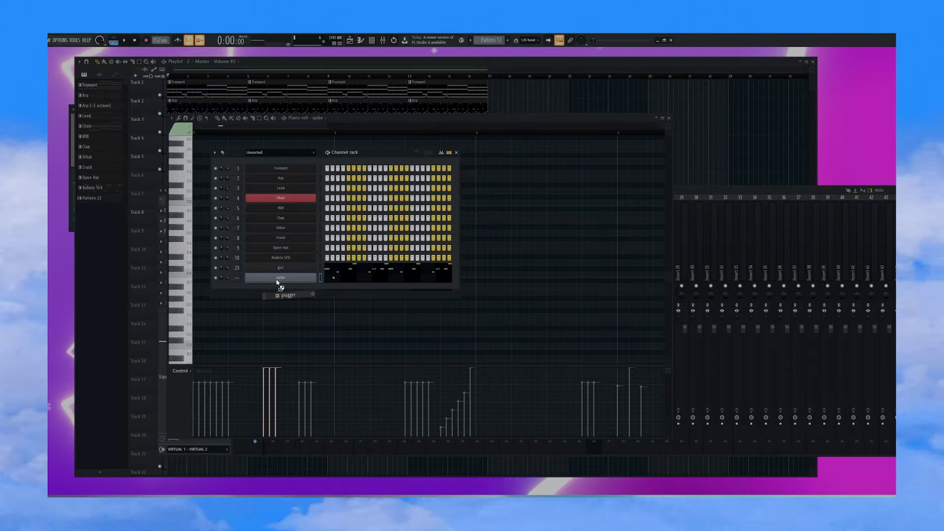
# Step: Add the plugger sample as a new channel below spike and open its piano roll
pyautogui.moveTo(277, 280); pyautogui.dragTo(290, 285)
pyautogui.rightClick(296, 287)
pyautogui.click(331, 288)
pyautogui.press('space')
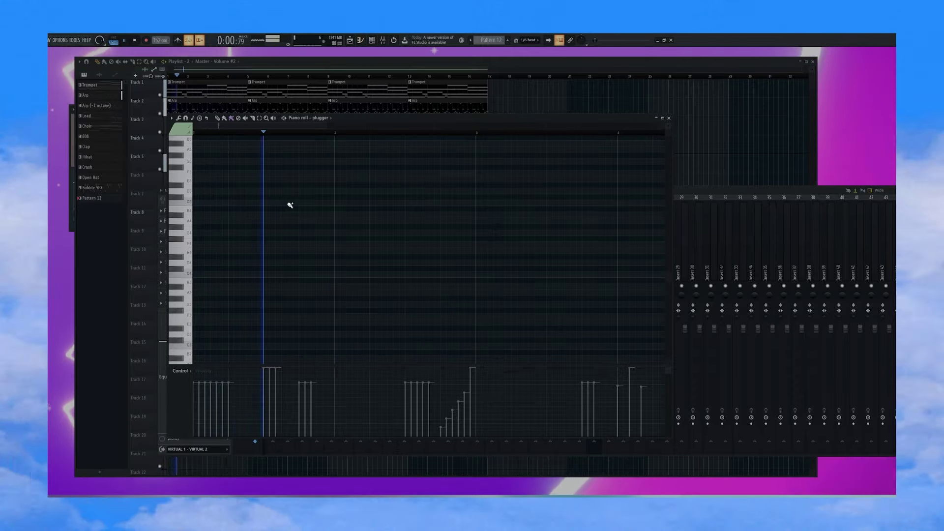
# Step: Try a single plugger note just before beat 4 of bar 1, and close the piano roll
pyautogui.click(295, 203)
pyautogui.click(297, 203)
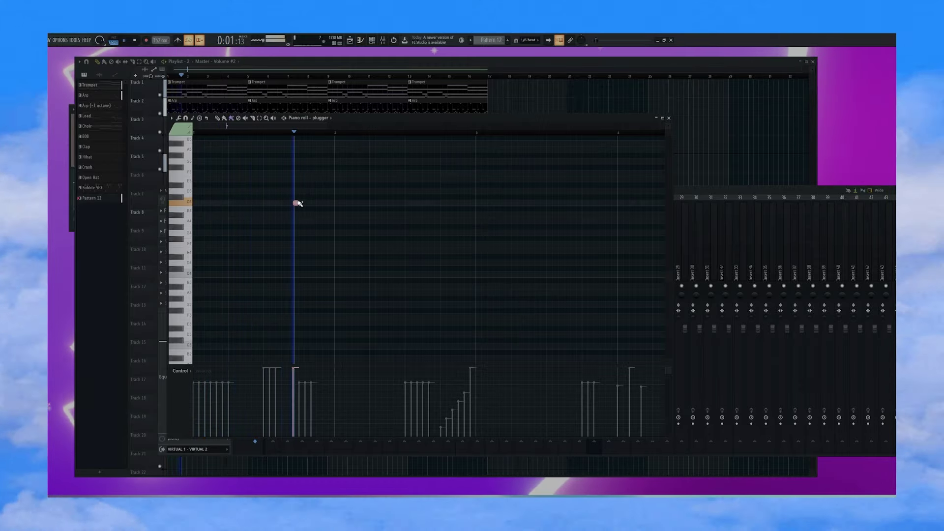
pyautogui.press('Escape')
pyautogui.press('Escape')
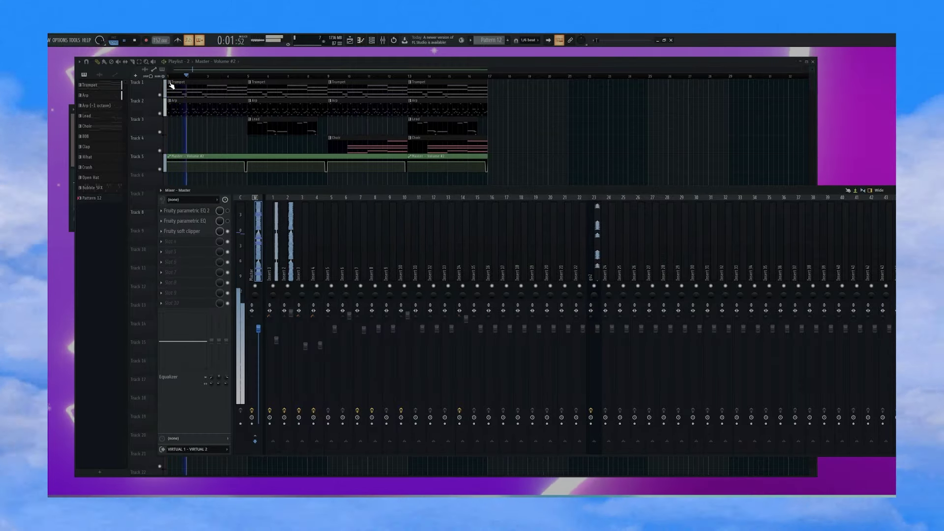
# Step: Drop the Master Volume automation to its minimum at beat 4 of bar 1 in the playlist
pyautogui.scroll(6, 171, 86)
pyautogui.press('F5')
pyautogui.press('space')
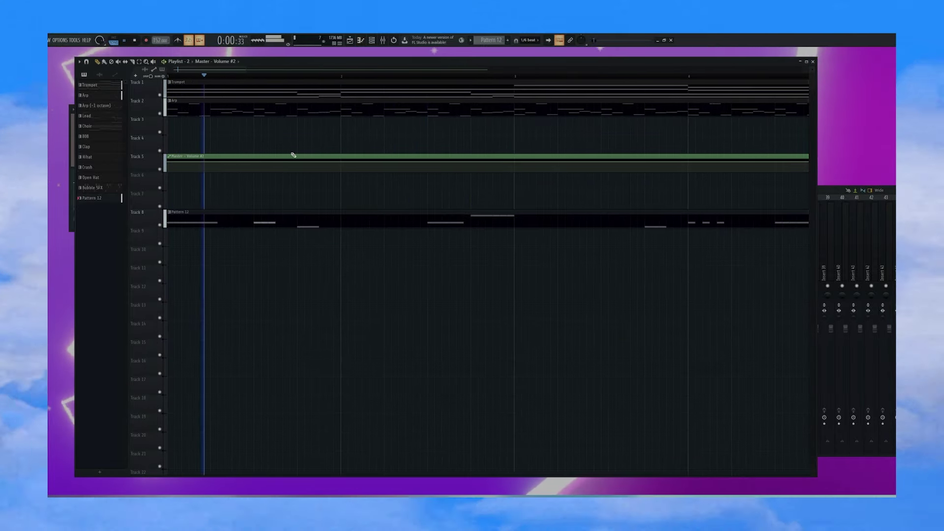
pyautogui.press('space')
pyautogui.moveTo(299, 168); pyautogui.dragTo(300, 183)
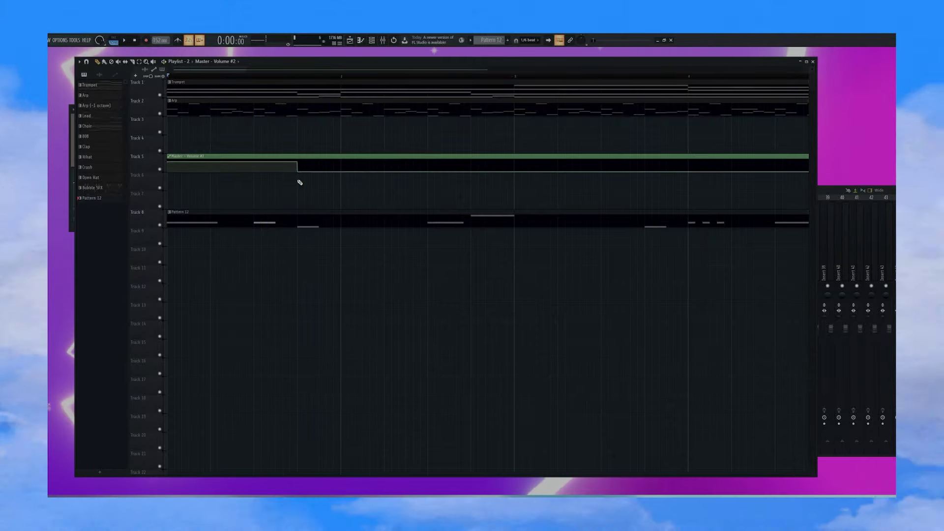
# Step: Add an automation point at the start of bar 2, paste the full volume value onto it, and play the dip
pyautogui.click(339, 166)
pyautogui.rightClick(342, 167)
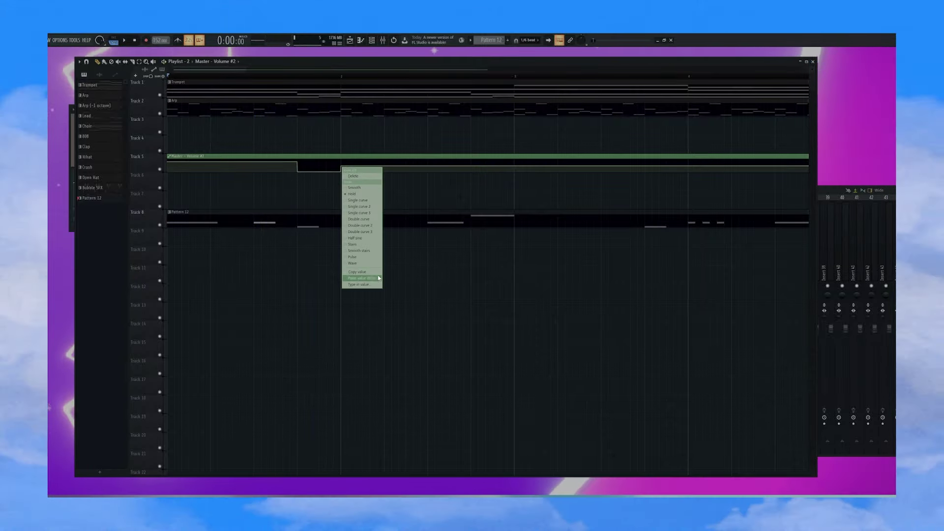
pyautogui.click(378, 278)
pyautogui.press('space')
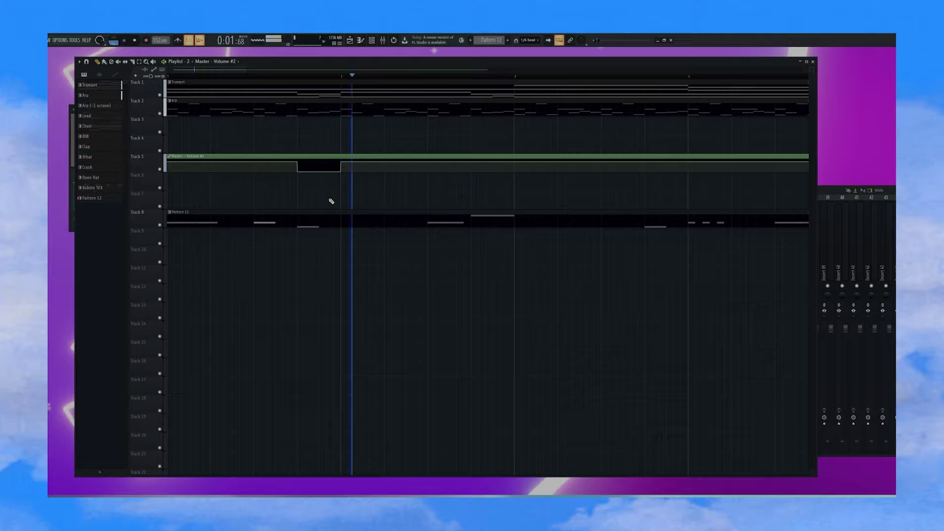
# Step: Check the spike channel's notes and add the CD_00016 sample as a new channel above plugger
pyautogui.press('F6')
pyautogui.press('space')
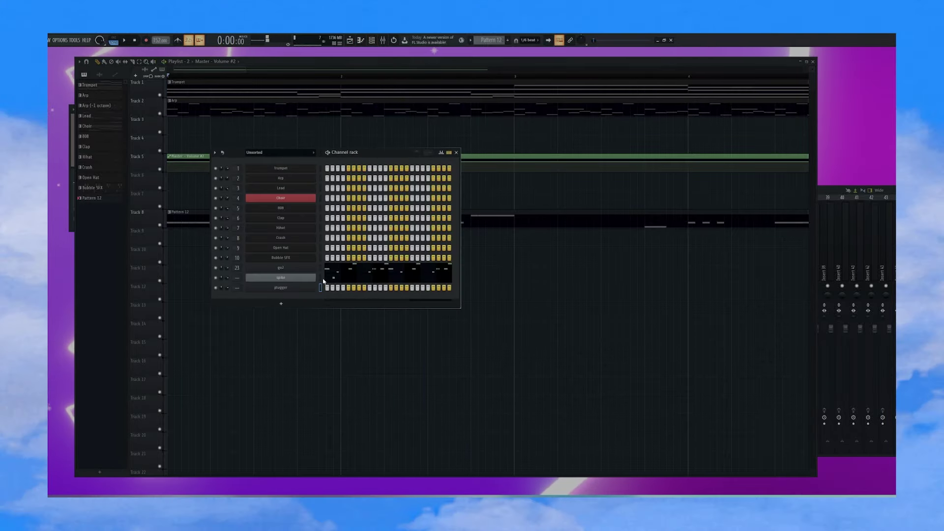
pyautogui.click(349, 278)
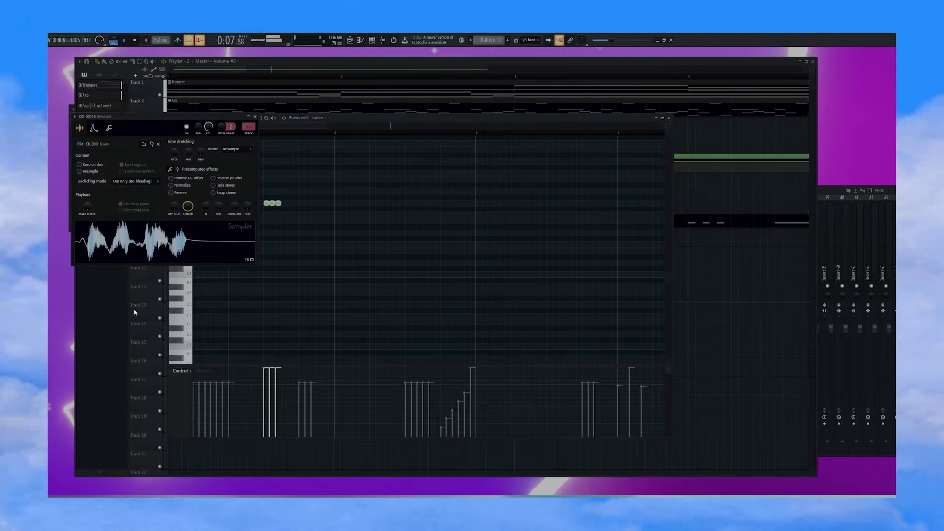
pyautogui.press('Escape')
pyautogui.press('Escape')
# Step: Place a half-beat CD_00016 note at the start of bar 2
pyautogui.rightClick(291, 295)
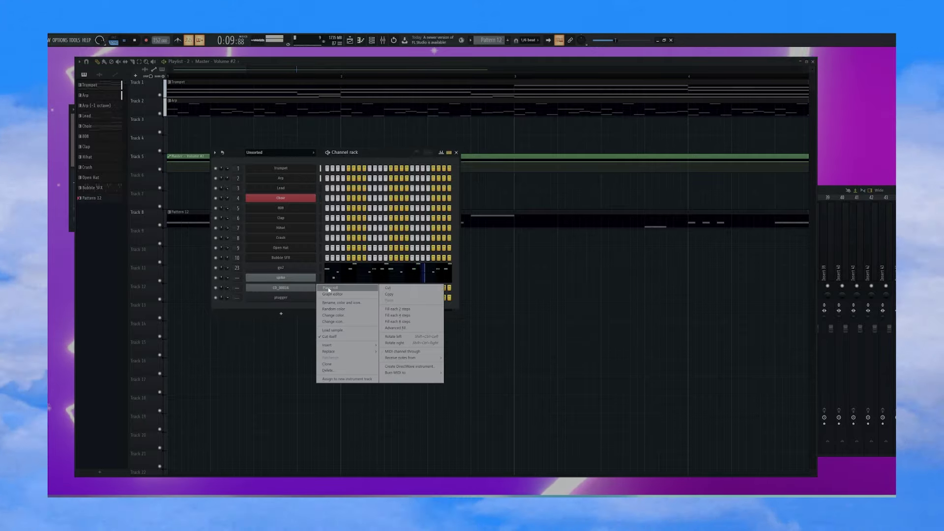
pyautogui.click(324, 289)
pyautogui.scroll(-2, 311, 217)
pyautogui.click(334, 180)
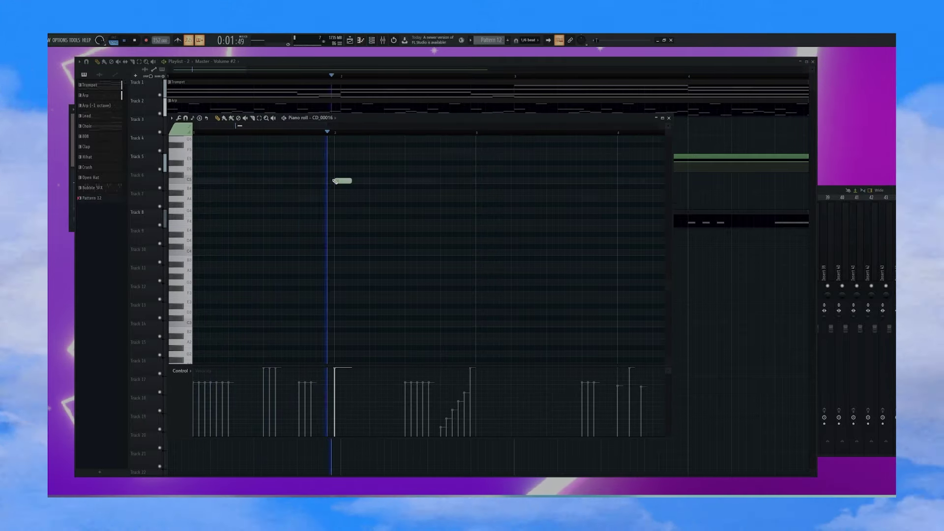
# Step: Add the bussin sample as a new channel below CD_00016 and open its piano roll
pyautogui.press('F6')
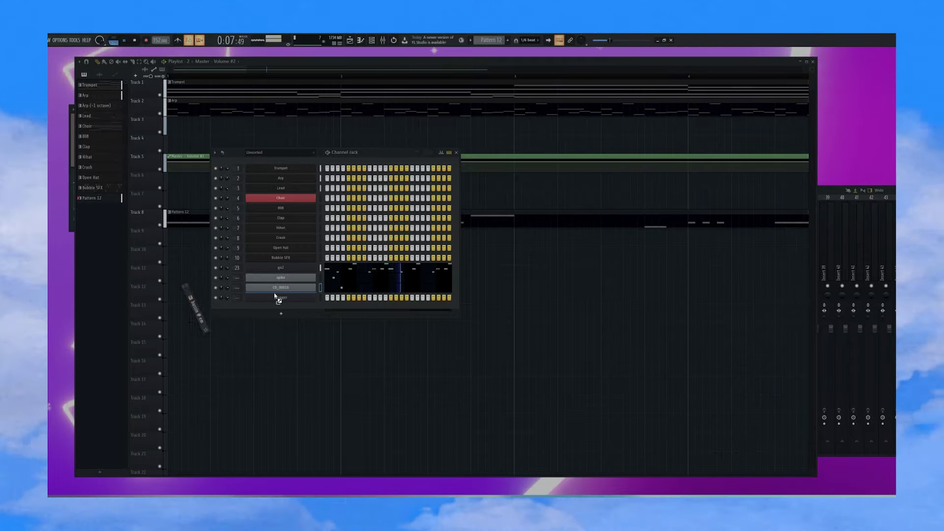
pyautogui.moveTo(290, 297); pyautogui.dragTo(290, 297)
pyautogui.rightClick(290, 298)
pyautogui.click(352, 298)
pyautogui.press('space')
pyautogui.press('space')
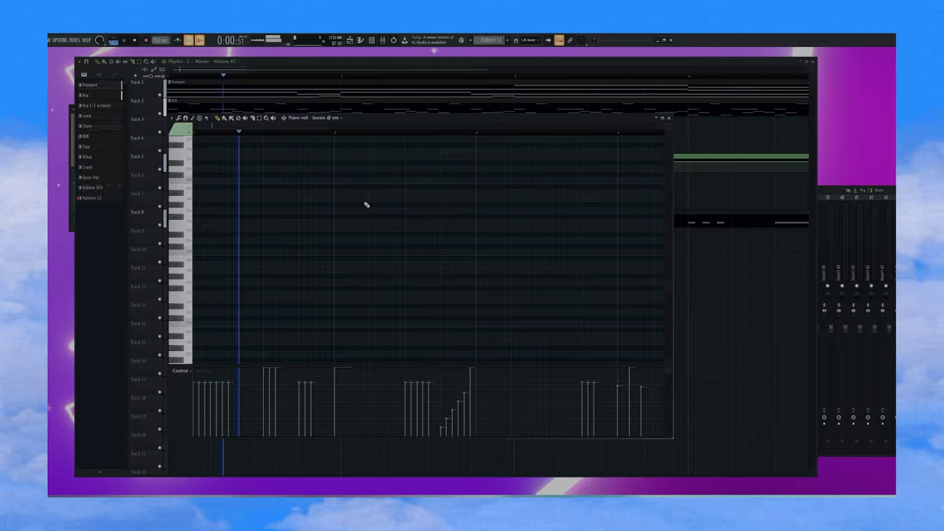
# Step: Place a half-beat bussin note at beat 3 of bar 2 and slightly lower its velocity
pyautogui.click(379, 180)
pyautogui.press('space')
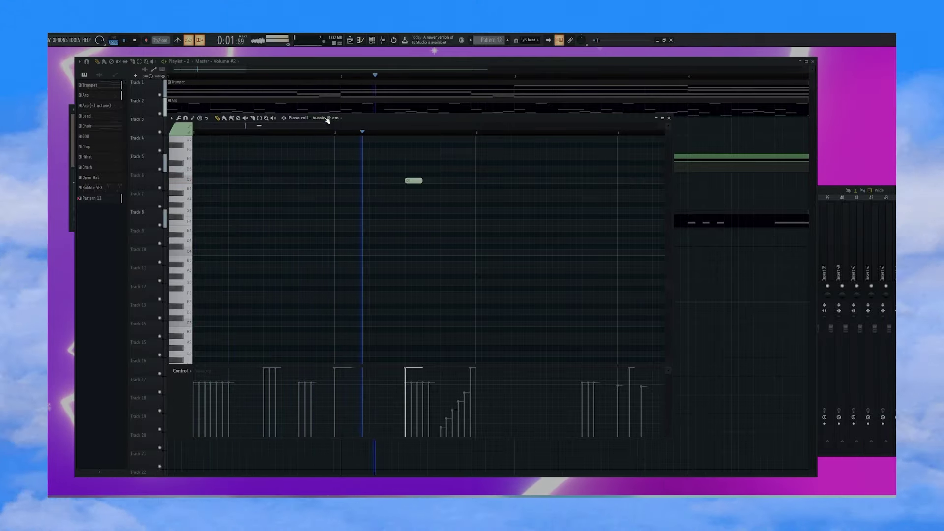
pyautogui.click(325, 118)
pyautogui.press('Escape')
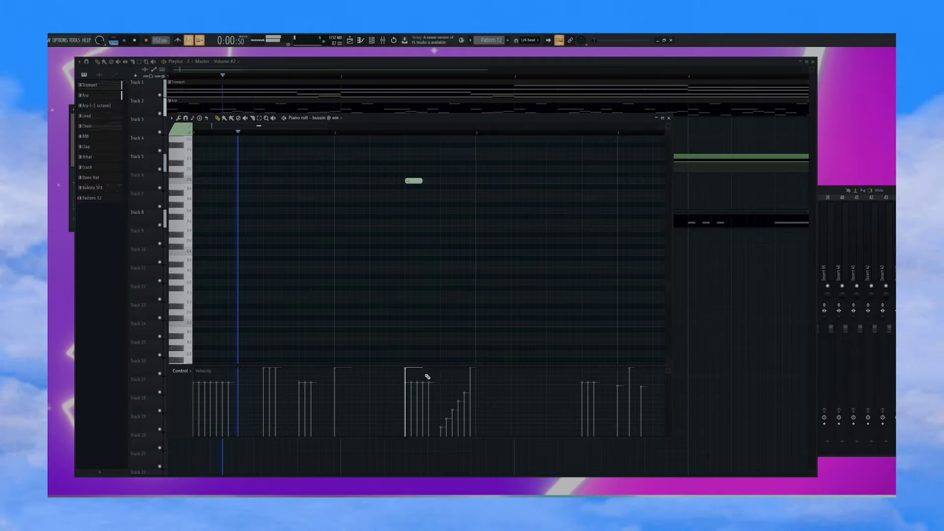
pyautogui.moveTo(422, 375); pyautogui.dragTo(411, 389)
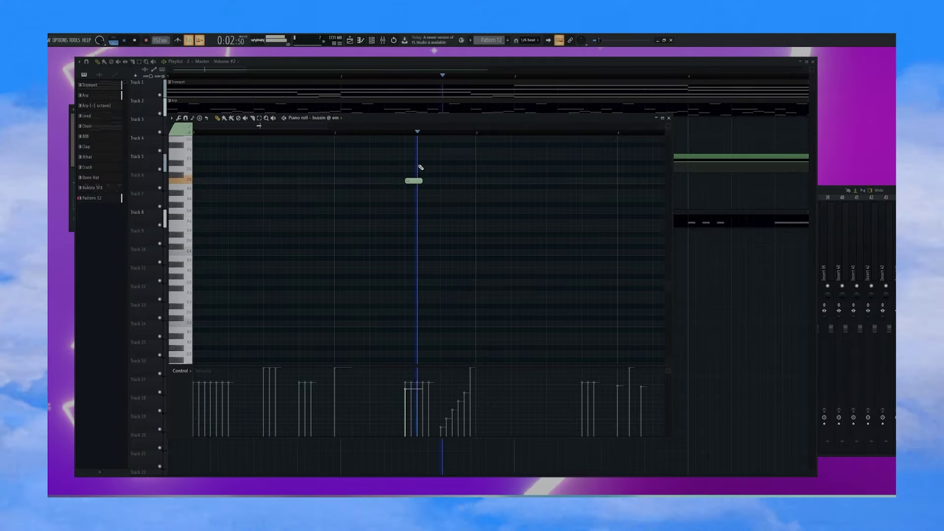
# Step: Move the bussin note to beat 2 of bar 2, and add the top fx sample as a new channel below spike
pyautogui.moveTo(407, 181); pyautogui.dragTo(372, 179)
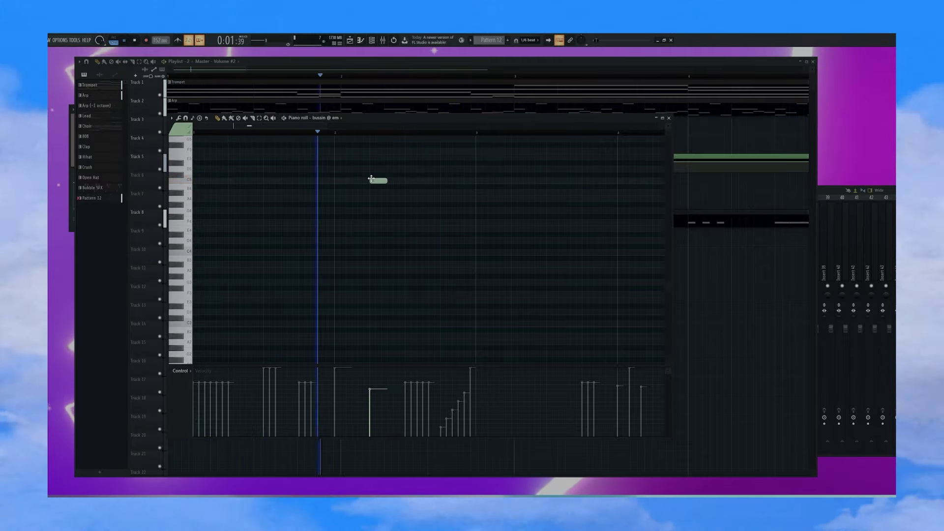
pyautogui.press('Escape')
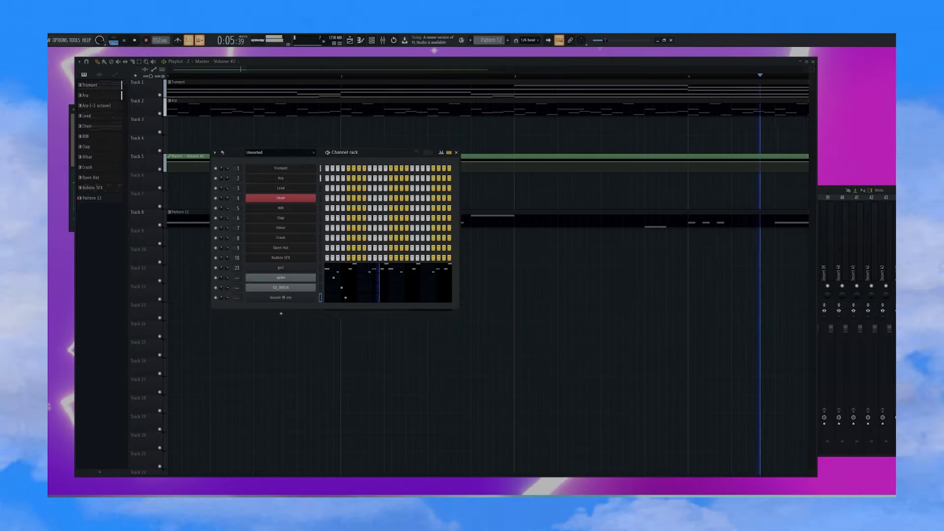
pyautogui.moveTo(255, 287); pyautogui.dragTo(256, 287)
pyautogui.rightClick(315, 286)
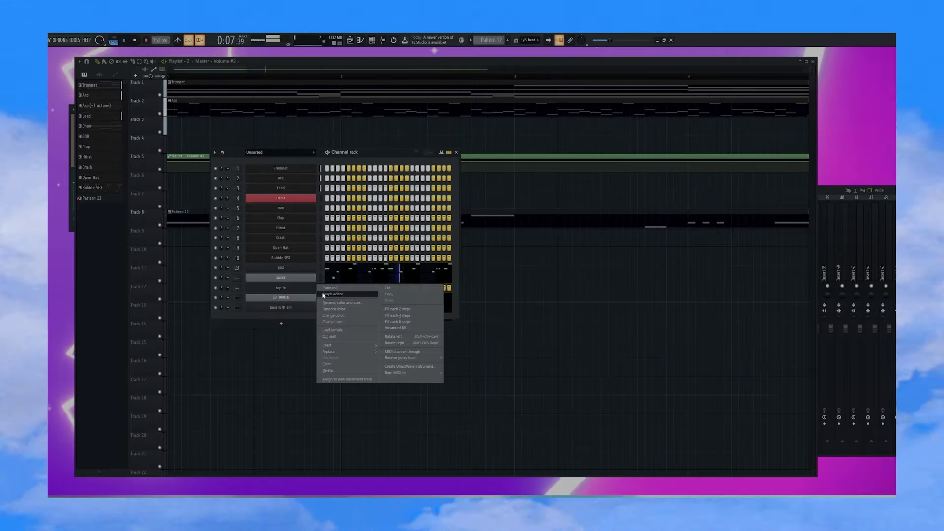
pyautogui.click(325, 288)
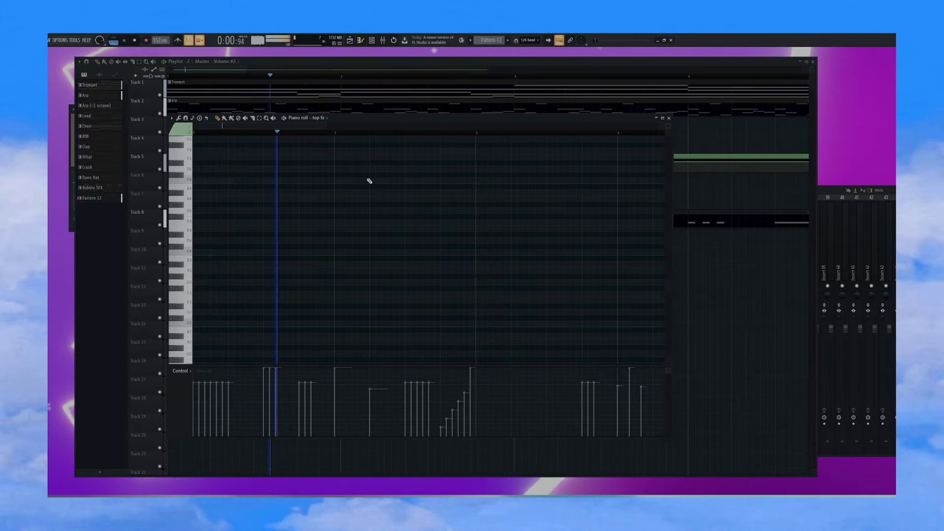
# Step: Place three 1/6-beat top fx notes in the second half of bar 2, two from beat 3 and one on beat 4
pyautogui.click(408, 181)
pyautogui.click(431, 180)
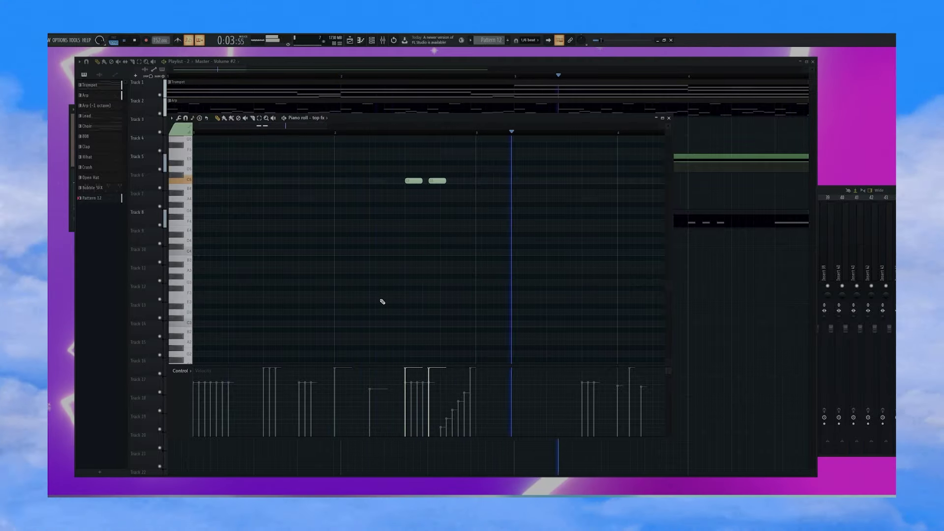
pyautogui.moveTo(445, 180); pyautogui.dragTo(433, 180)
pyautogui.moveTo(421, 180); pyautogui.dragTo(410, 181)
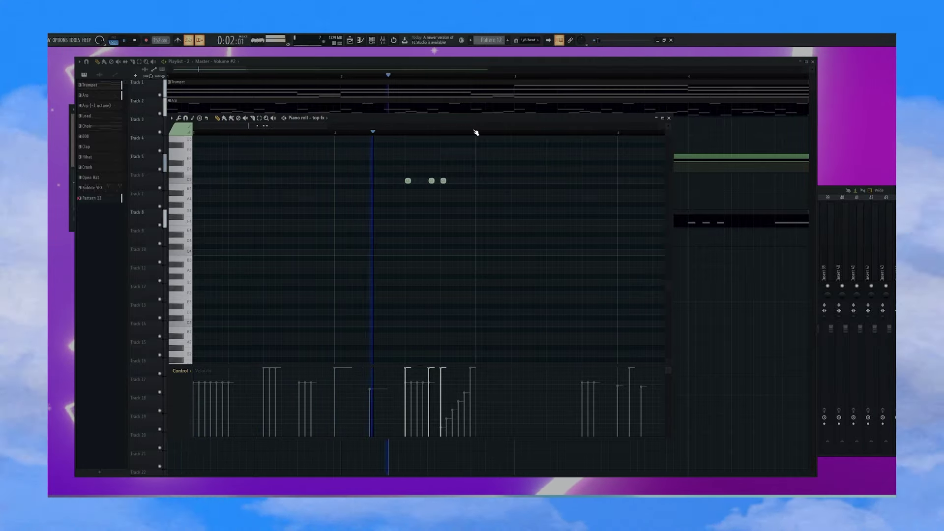
# Step: Duplicate the first four bars of top fx notes into bars 5 to 8
pyautogui.scroll(-4, 476, 132)
pyautogui.moveTo(460, 133); pyautogui.dragTo(76, 140)
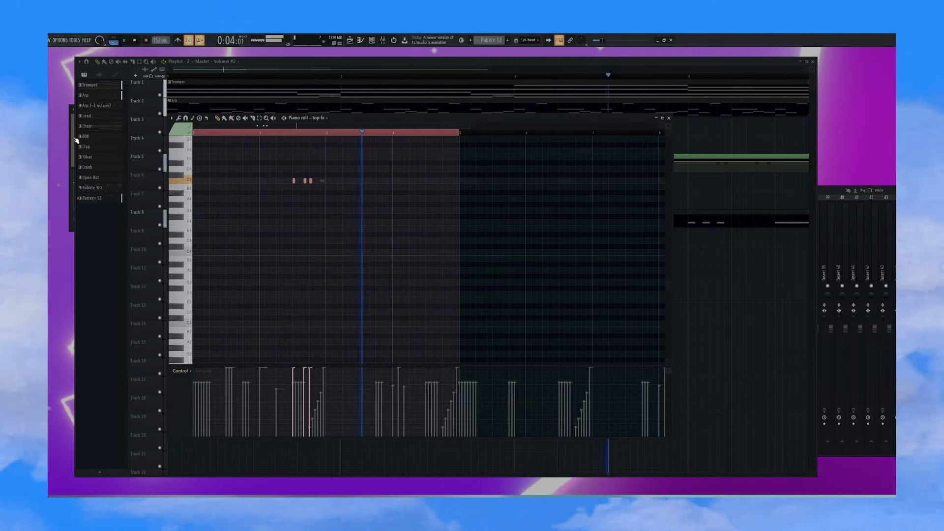
pyautogui.hotkey('ctrl', 'b')
pyautogui.keyDown('ctrl'); pyautogui.click(429, 134); pyautogui.keyUp('ctrl')
pyautogui.press('F7')
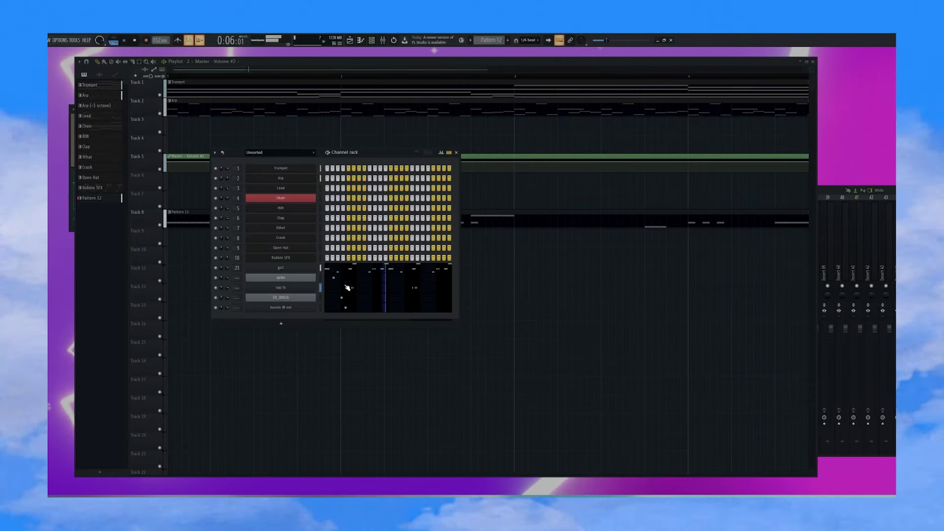
# Step: Duplicate the spike channel's first four bars of notes into bars 5 to 8
pyautogui.click(343, 284)
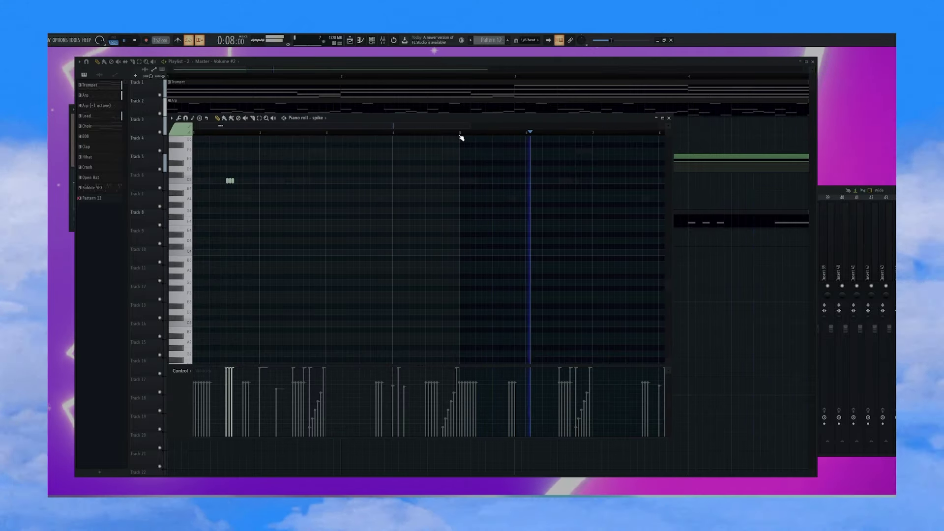
pyautogui.hotkey('ctrl', 'b')
pyautogui.keyDown('ctrl'); pyautogui.click(446, 133); pyautogui.keyUp('ctrl')
pyautogui.press('F7')
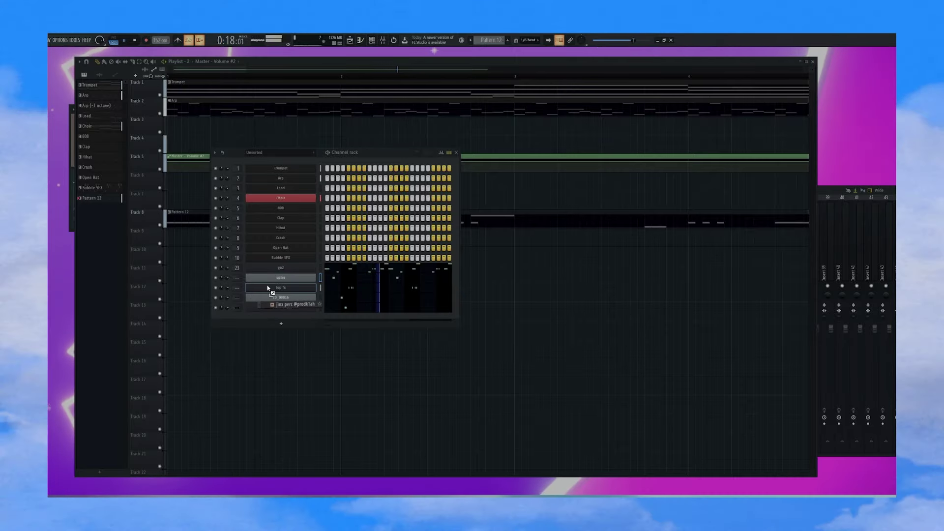
# Step: Add the jinx perc sample as a new channel below spike and place a short note at beat 2 of bar 3
pyautogui.moveTo(267, 285); pyautogui.dragTo(265, 287)
pyautogui.rightClick(268, 286)
pyautogui.click(331, 288)
pyautogui.press('space')
pyautogui.press('space')
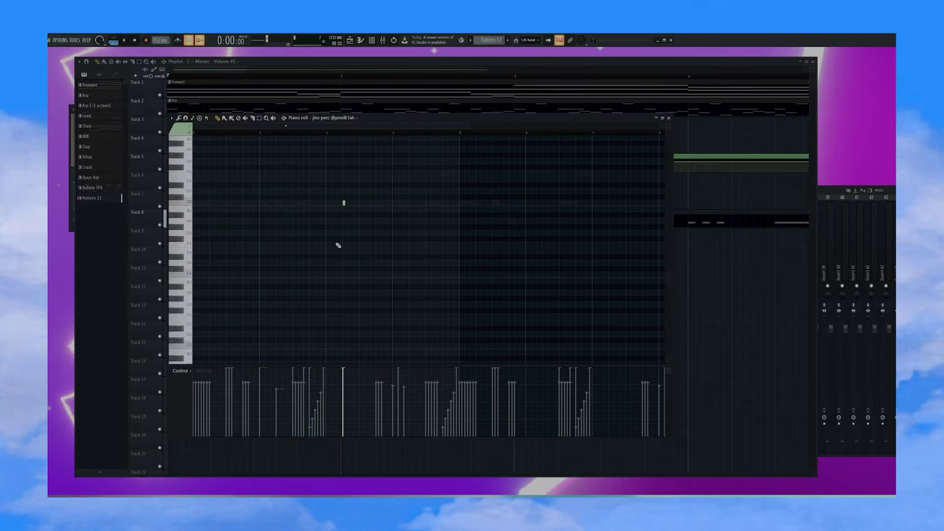
pyautogui.press('Escape')
pyautogui.press('space')
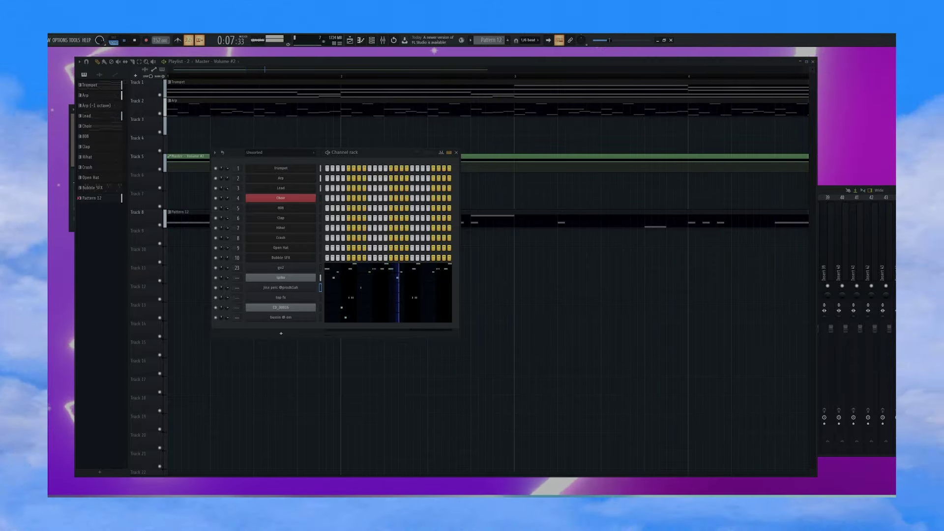
# Step: Add another one-shot sample as a new channel below bussin and open its piano roll
pyautogui.moveTo(279, 265); pyautogui.dragTo(276, 334)
pyautogui.rightClick(270, 328)
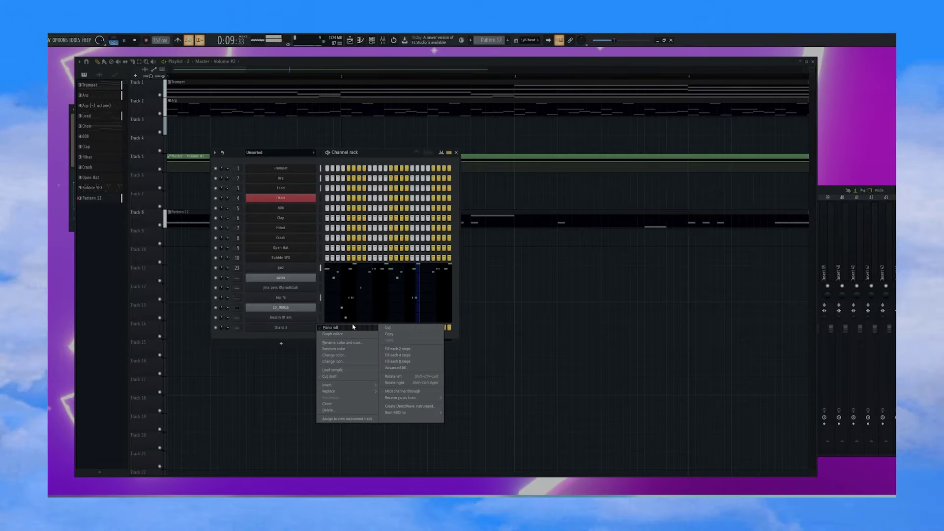
pyautogui.click(351, 327)
pyautogui.press('space')
pyautogui.press('space')
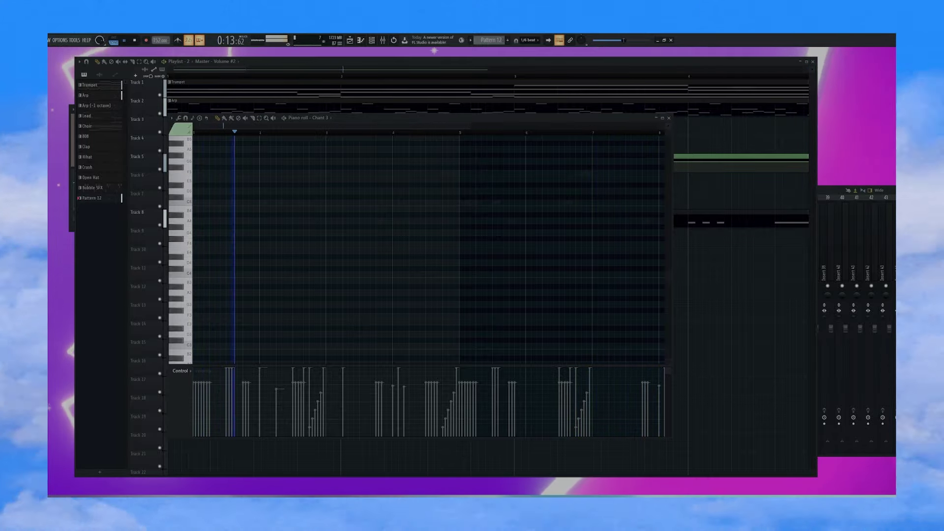
# Step: Replace the new channel's sample with realistic and place two short notes within beat 3 of bar 3
pyautogui.moveTo(49, 326); pyautogui.dragTo(340, 326)
pyautogui.click(310, 202)
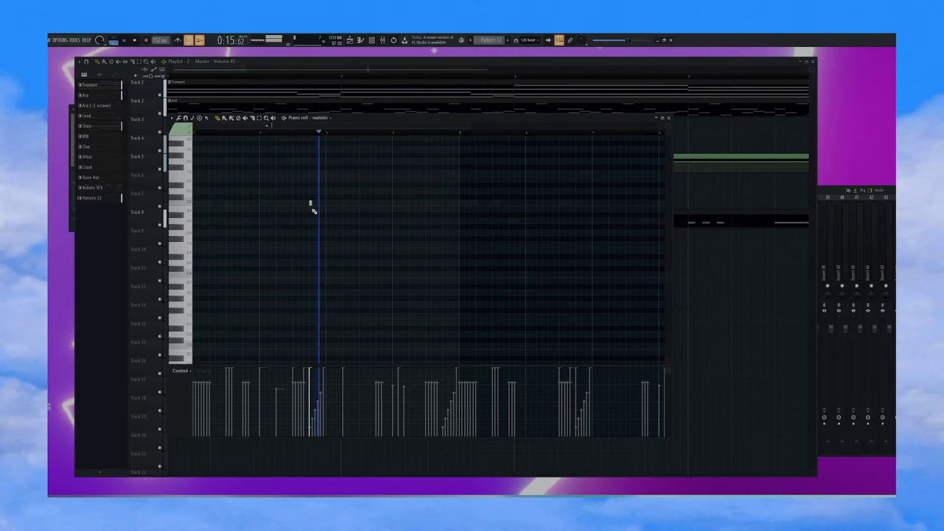
pyautogui.press('space')
pyautogui.press('space')
pyautogui.rightClick(309, 203)
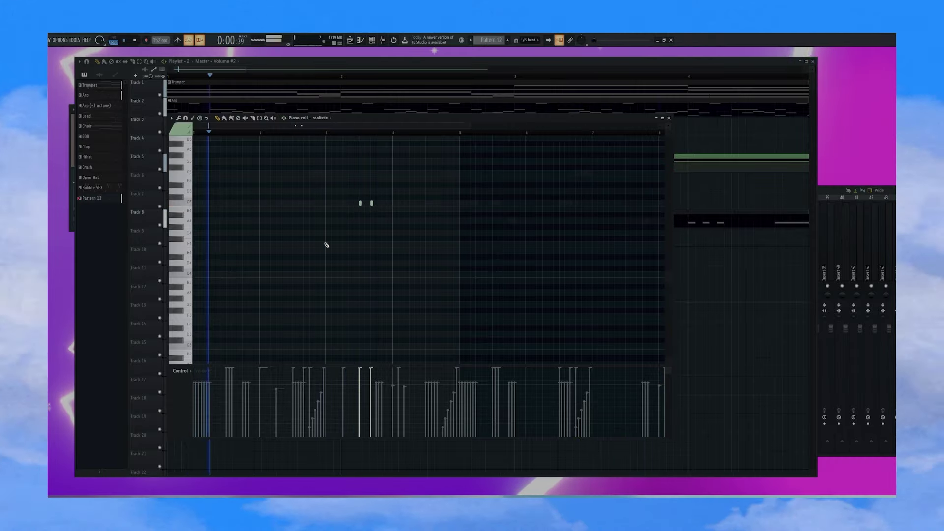
# Step: Add the [Snare] Free Wop sample as a new channel below realistic and place two short notes within beat 4 of bar 3
pyautogui.press('Tab')
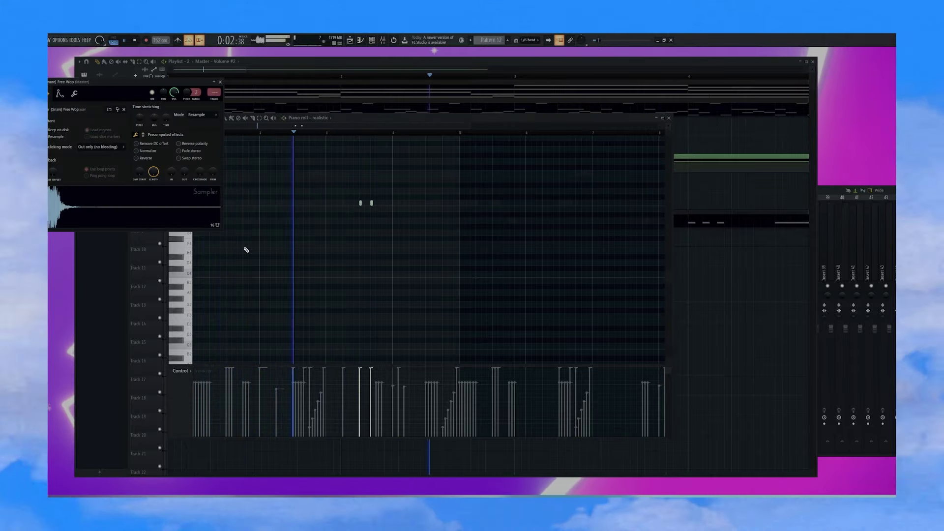
pyautogui.press('Escape')
pyautogui.press('Escape')
pyautogui.rightClick(305, 336)
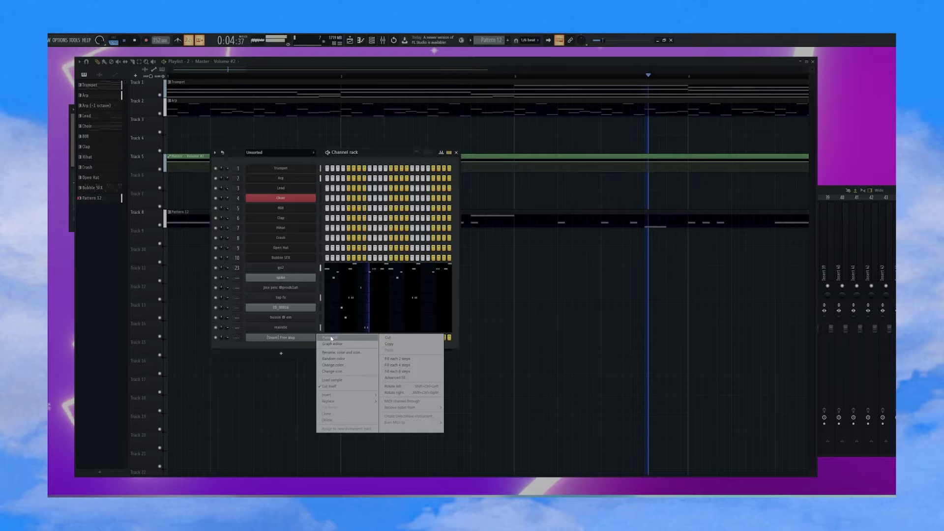
pyautogui.click(334, 340)
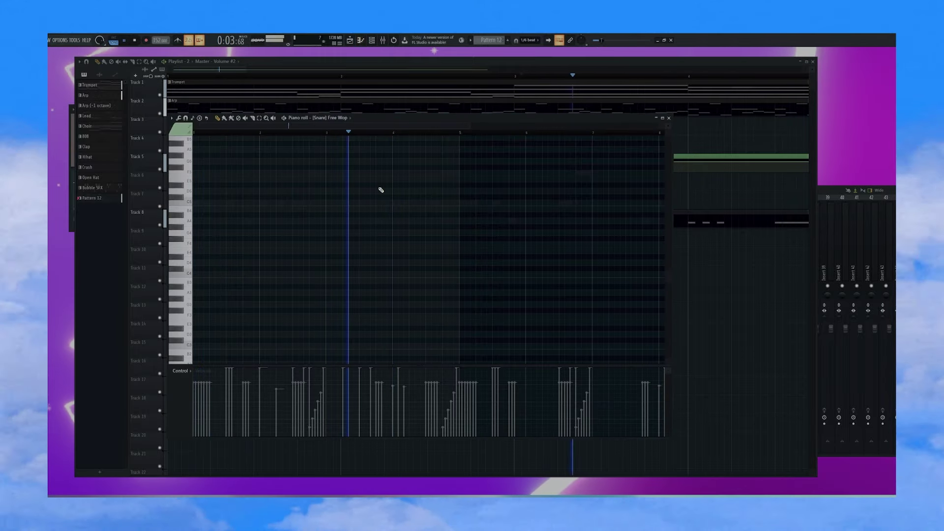
pyautogui.click(377, 203)
pyautogui.click(388, 203)
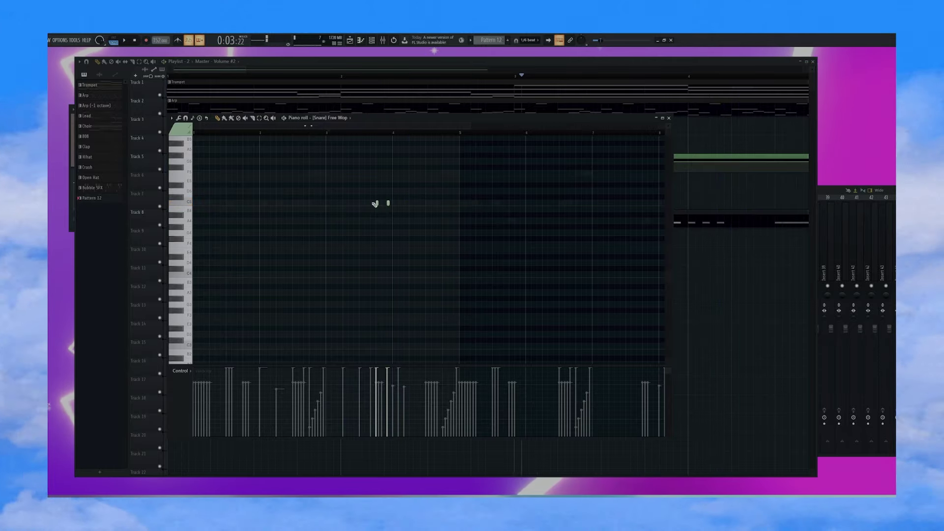
pyautogui.press('F7')
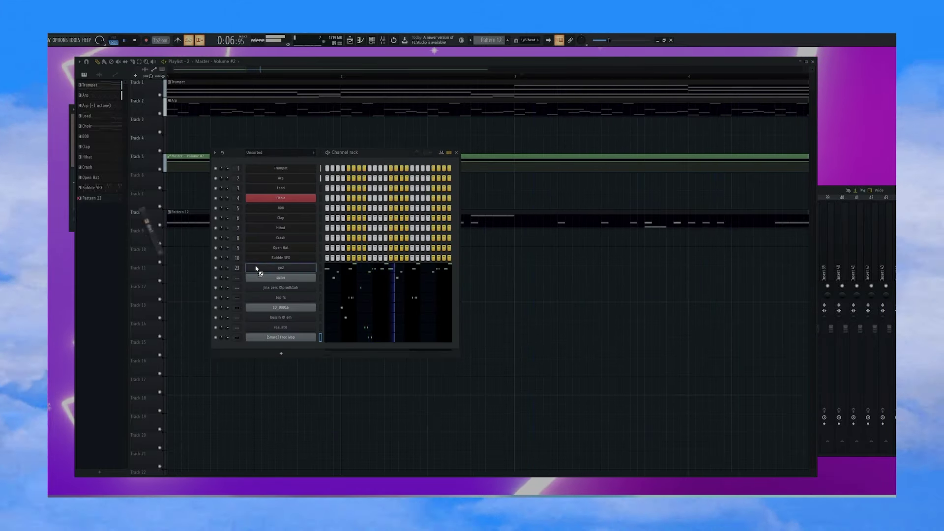
# Step: Add another one-shot sample as a new channel between jinx perc and top fx, with a short note at beat 2 of bar 4
pyautogui.moveTo(256, 269); pyautogui.dragTo(274, 296)
pyautogui.rightClick(274, 296)
pyautogui.click(326, 302)
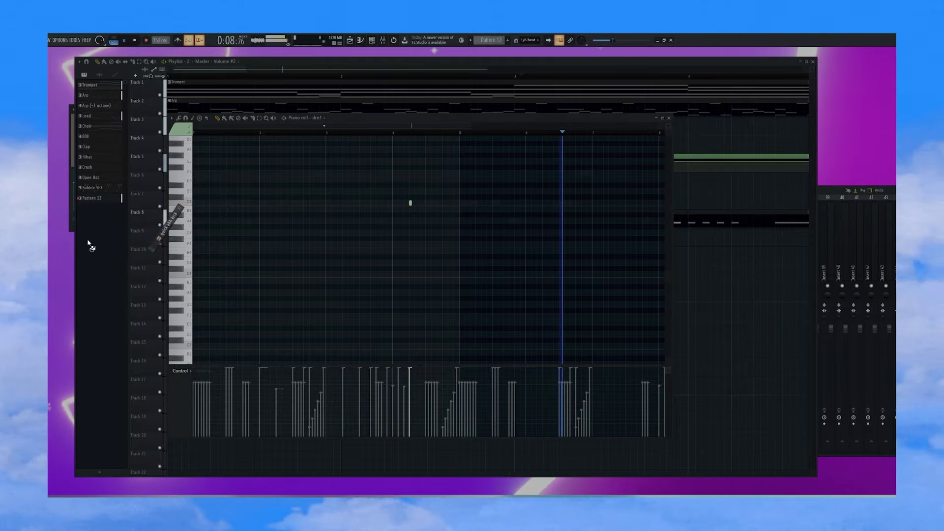
# Step: Add the quick ahh kick sample as a new channel below [Snare] Free Wop and place two short notes within beat 3 of bar 4
pyautogui.click(372, 39)
pyautogui.moveTo(373, 34); pyautogui.dragTo(268, 364)
pyautogui.rightClick(269, 360)
pyautogui.click(347, 358)
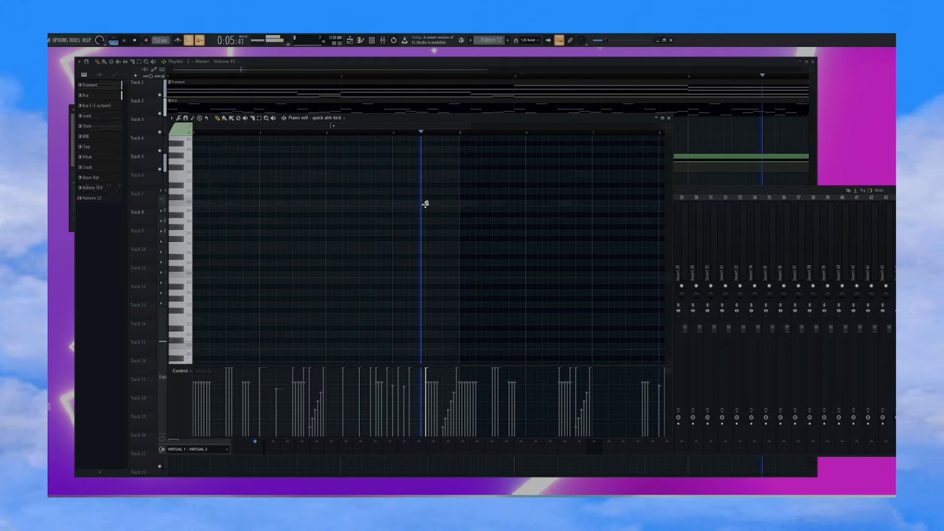
pyautogui.click(427, 203)
pyautogui.click(438, 203)
pyautogui.press('Escape')
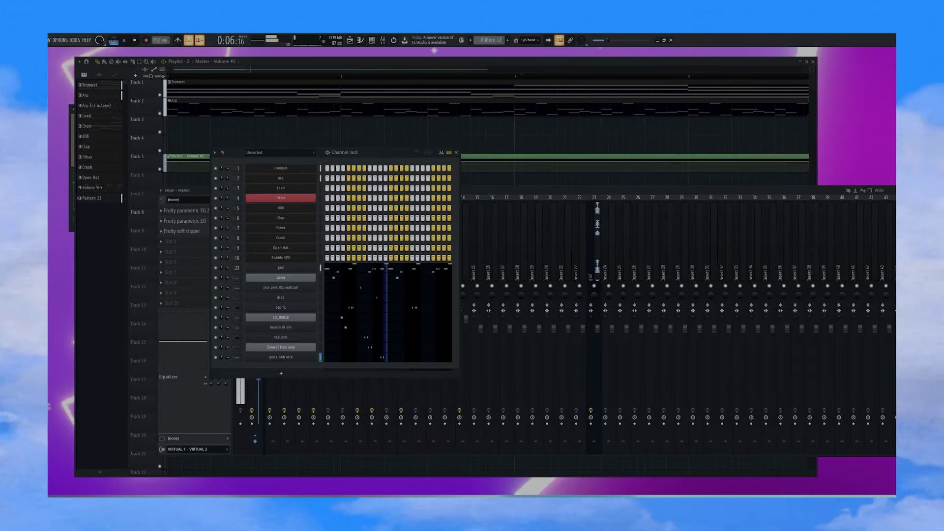
# Step: Add the [Clap] I Knew I_ll Make It sample as a new bottom channel with a short note at beat 4 of bar 4
pyautogui.moveTo(250, 344); pyautogui.dragTo(310, 368)
pyautogui.rightClick(313, 366)
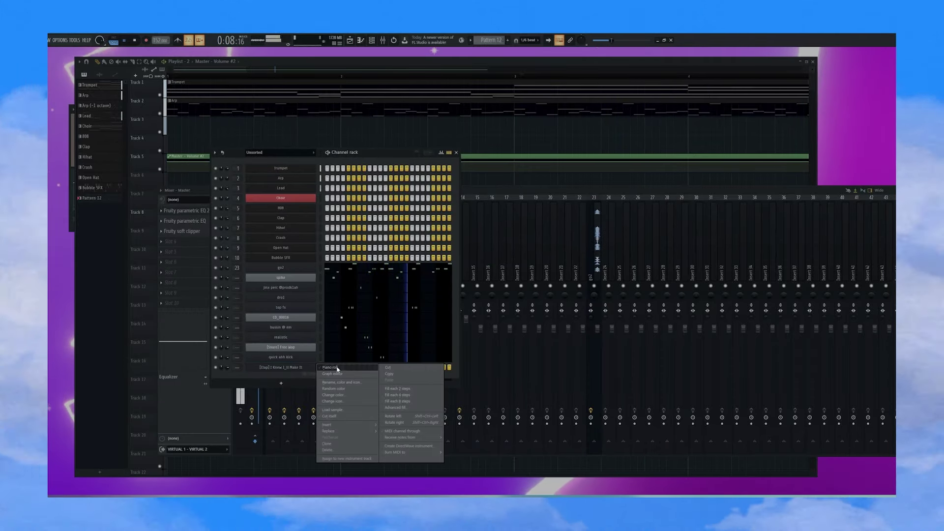
pyautogui.click(335, 369)
pyautogui.press('space')
pyautogui.press('space')
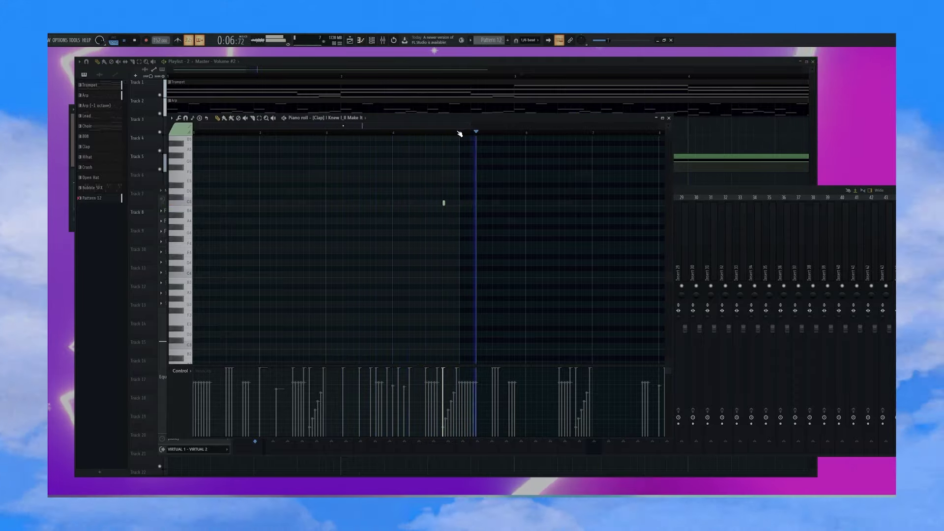
pyautogui.moveTo(458, 133); pyautogui.dragTo(193, 132)
pyautogui.moveTo(460, 132); pyautogui.dragTo(133, 137)
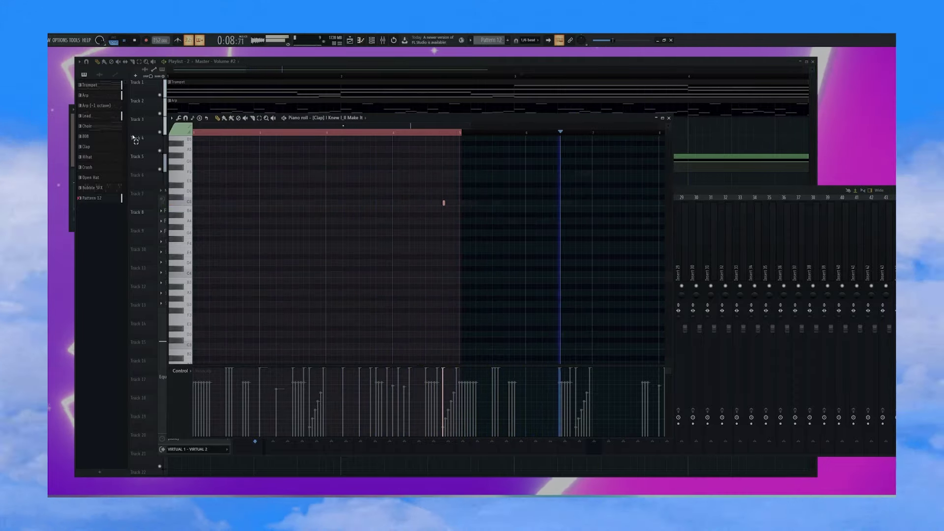
pyautogui.hotkey('ctrl', 'b')
pyautogui.hscroll(2, 460, 130)
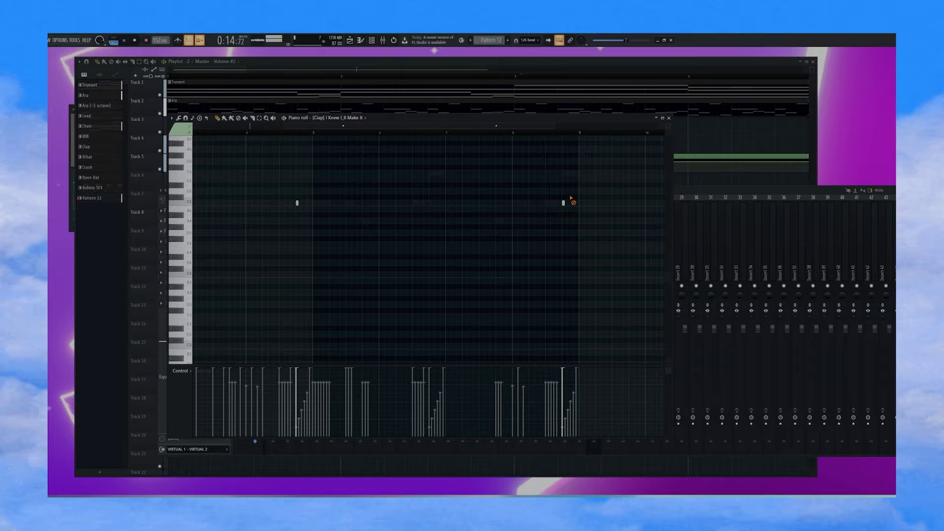
pyautogui.rightClick(564, 203)
# Step: Duplicate the quick ahh kick notes from bars 1 to 4 into bars 5 to 8 and add a note at beat 2 of bar 7
pyautogui.press('F7')
pyautogui.click(395, 356)
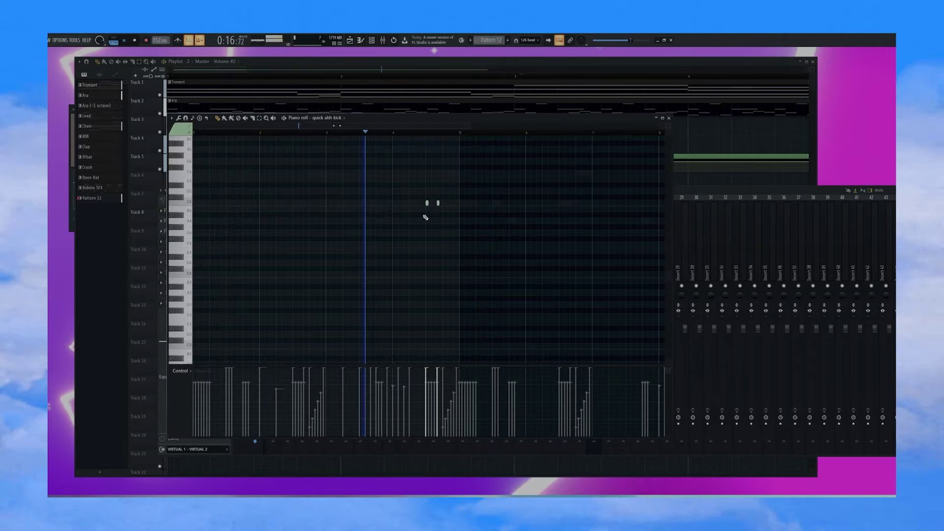
pyautogui.moveTo(460, 134); pyautogui.dragTo(191, 133)
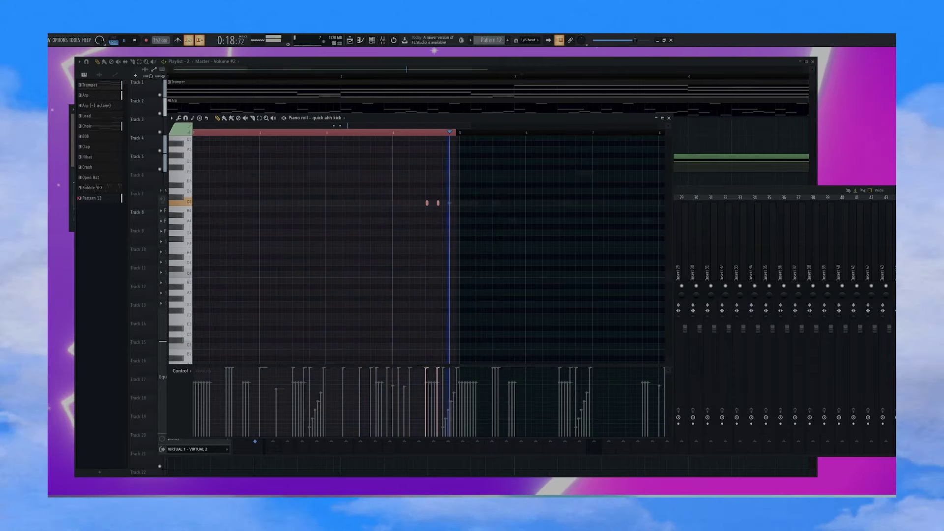
pyautogui.hotkey('ctrl', 'b')
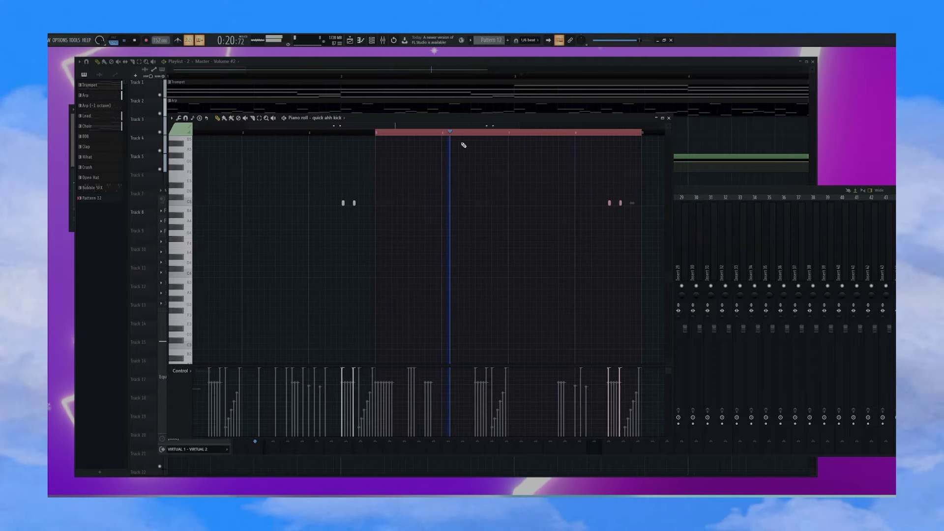
pyautogui.keyDown('ctrl'); pyautogui.click(436, 133); pyautogui.keyUp('ctrl')
pyautogui.click(524, 205)
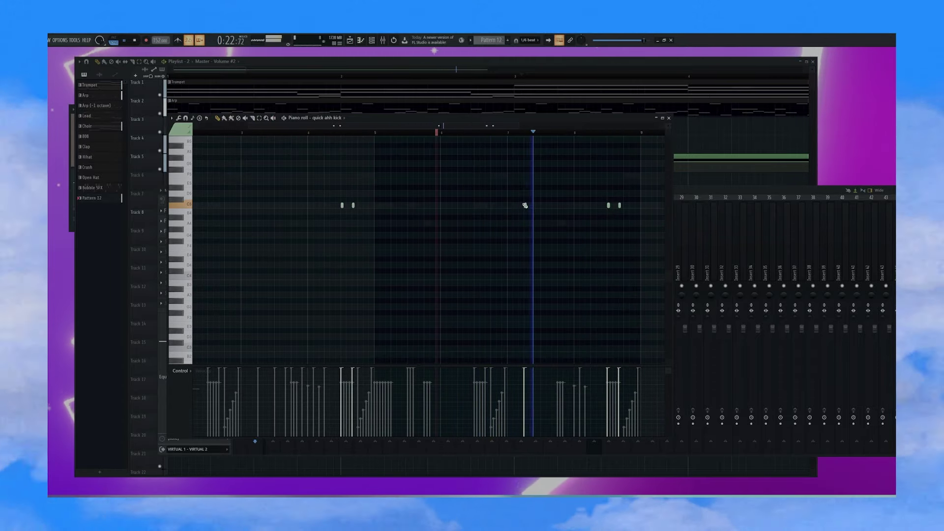
pyautogui.keyDown('ctrl'); pyautogui.click(439, 132); pyautogui.keyUp('ctrl')
pyautogui.press('Escape')
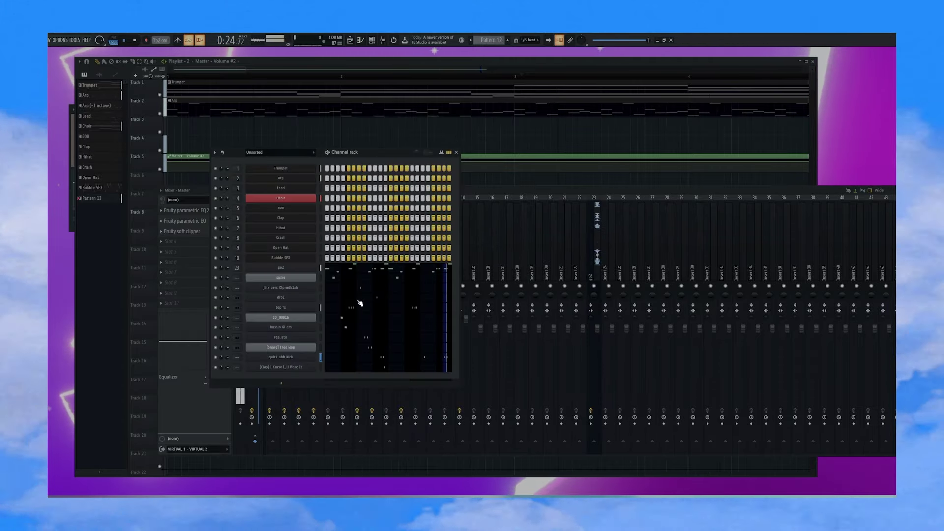
# Step: Open the [Snare] Free Wop notes and set the global snap to Line
pyautogui.press('F7')
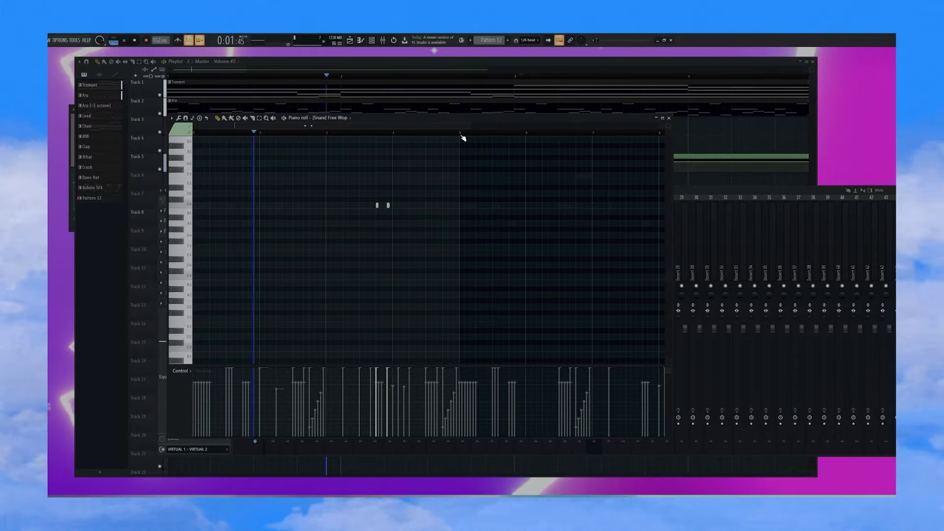
pyautogui.click(528, 40)
pyautogui.click(528, 54)
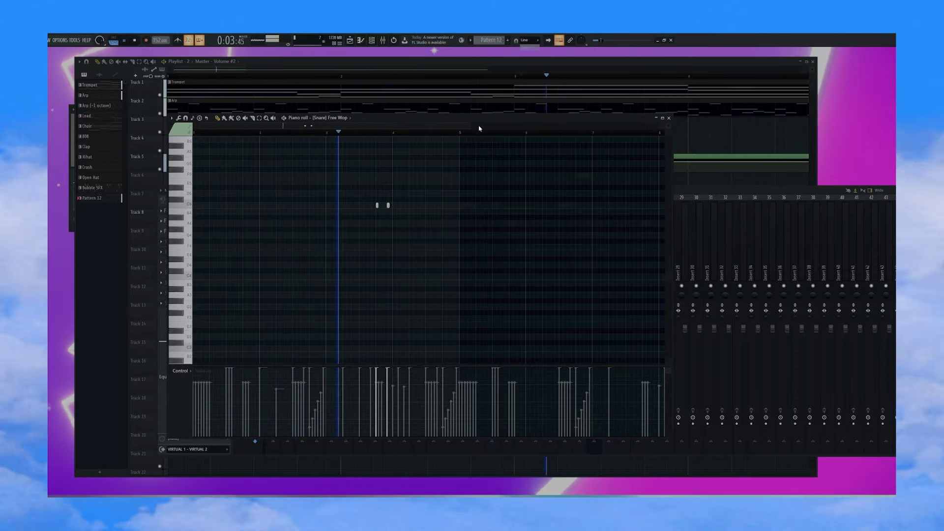
# Step: Duplicate the [Snare] Free Wop notes from bars 1 to 4 into bars 5 to 8 and add a note at beat 3 of bar 7
pyautogui.moveTo(462, 139); pyautogui.dragTo(193, 137)
pyautogui.hotkey('ctrl', 'b')
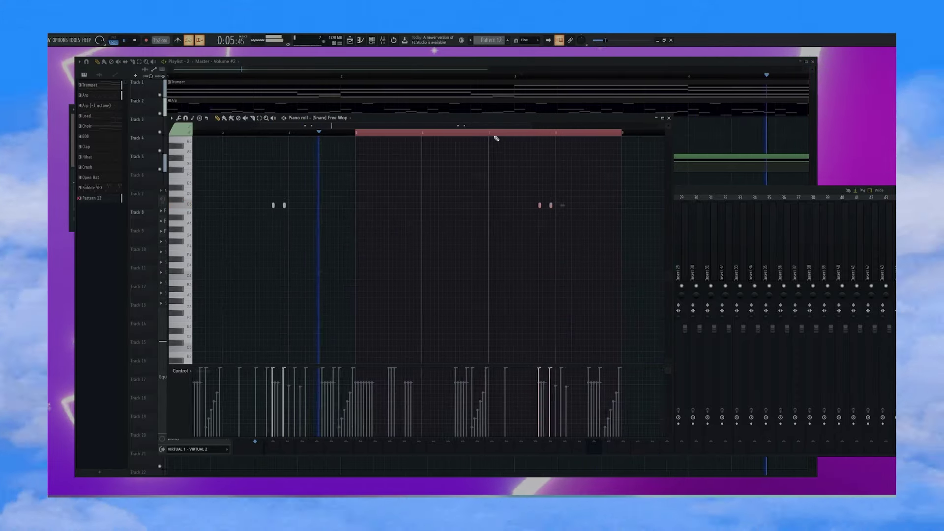
pyautogui.hotkey('ctrl', 'd')
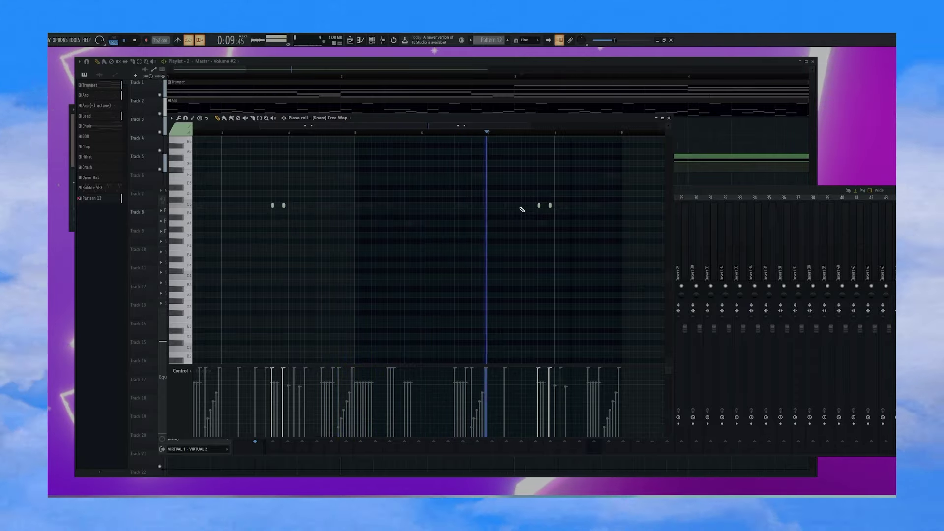
pyautogui.click(522, 206)
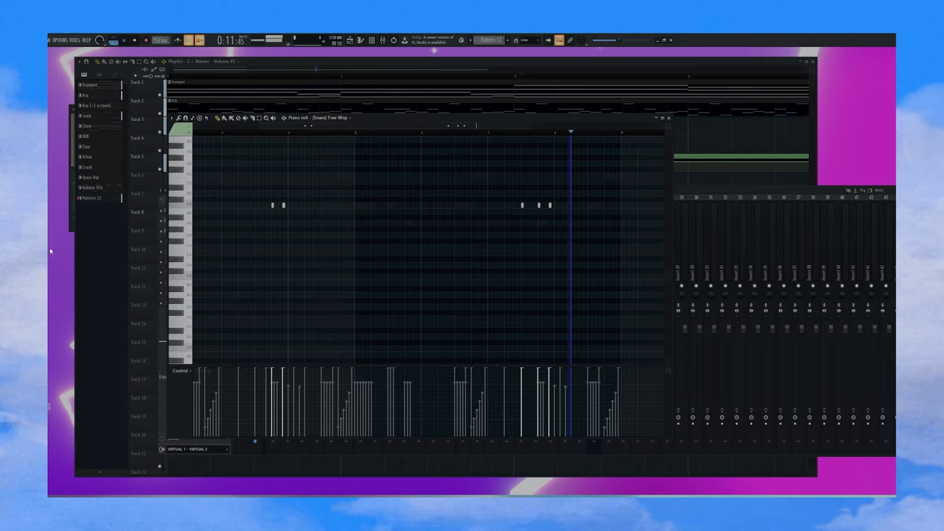
pyautogui.press('F7')
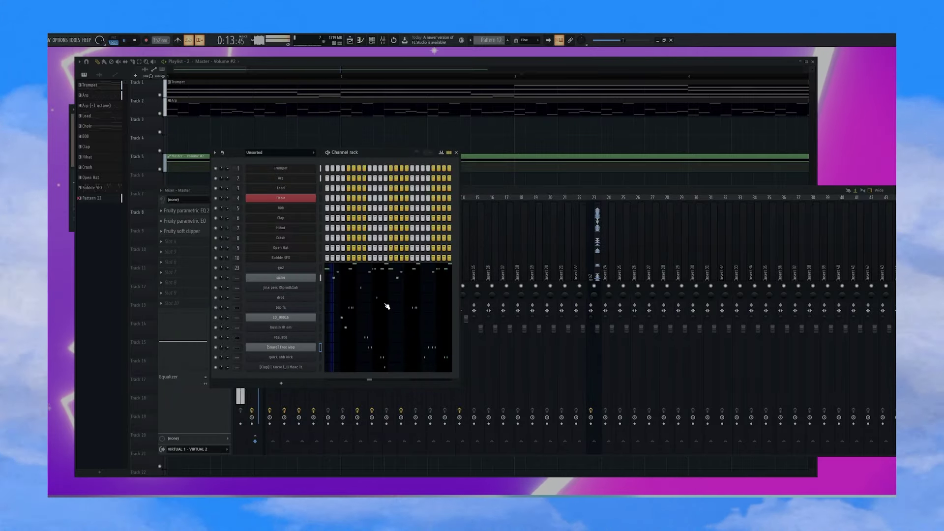
# Step: Duplicate the jinx perc note from bars 1 to 4 into bars 5 to 8
pyautogui.click(386, 292)
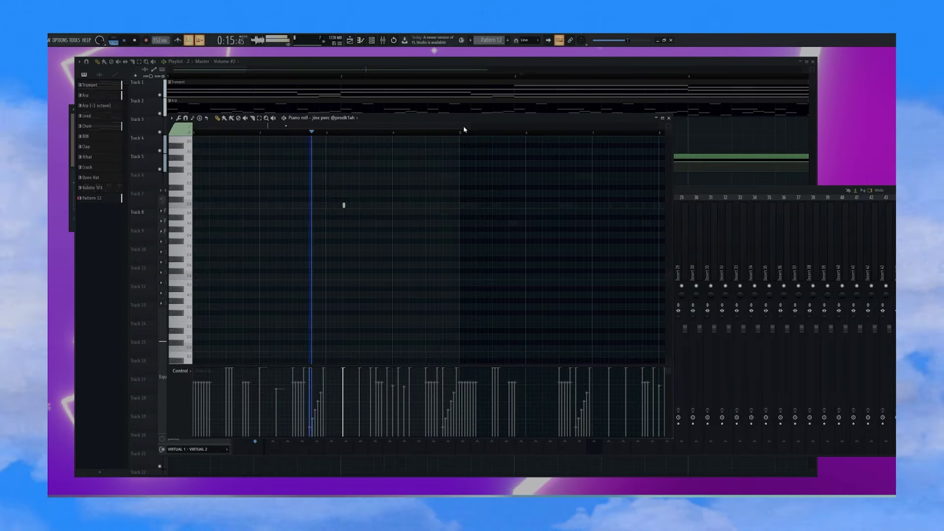
pyautogui.hotkey('ctrl', 'b')
pyautogui.keyDown('ctrl'); pyautogui.click(497, 133); pyautogui.keyUp('ctrl')
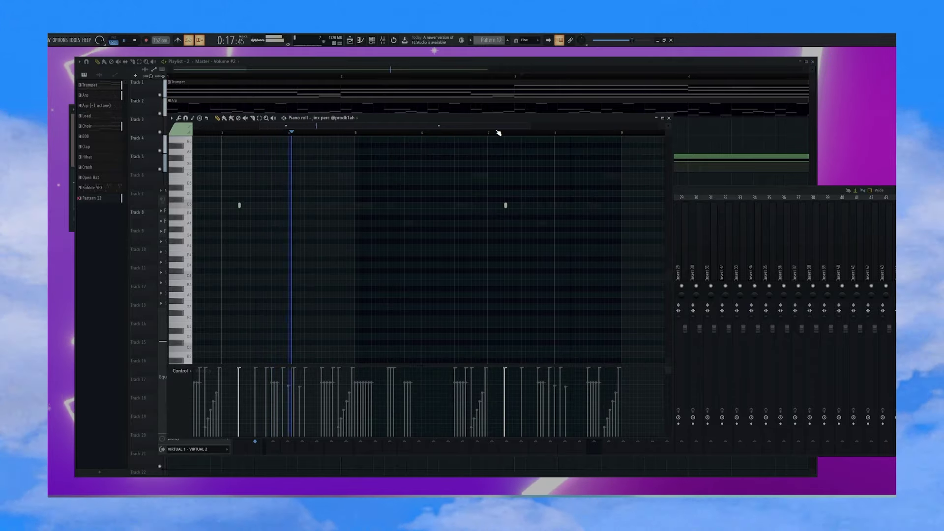
pyautogui.press('F7')
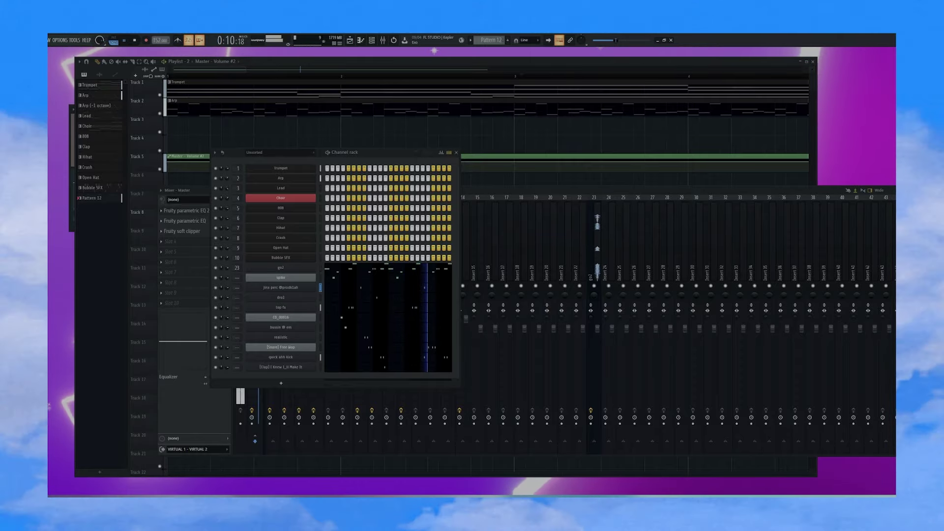
# Step: Add the triangle 5 sample as a new channel below top fx and open its piano roll
pyautogui.moveTo(141, 216); pyautogui.dragTo(288, 318)
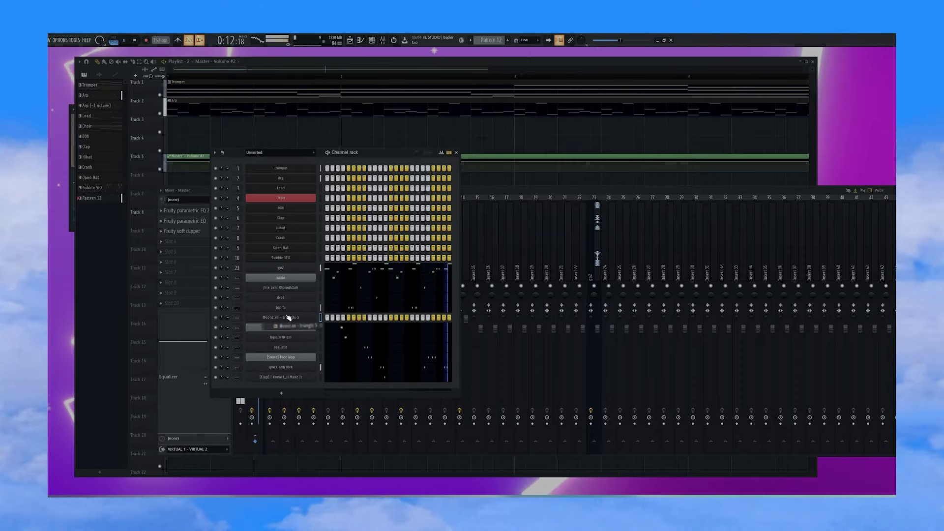
pyautogui.rightClick(290, 318)
pyautogui.click(327, 318)
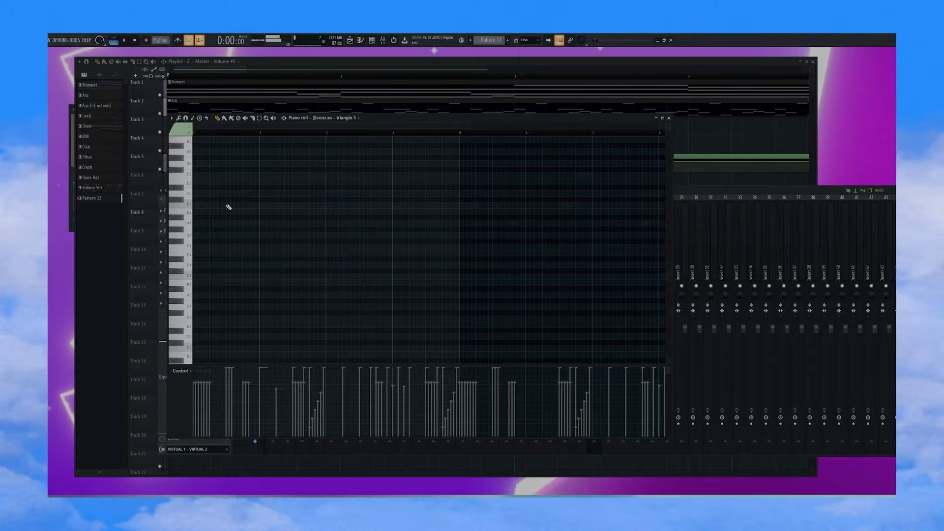
# Step: Place a short triangle 5 note at beat 3 of bar 1 and another one semitone lower at beat 3 of bar 2
pyautogui.click(227, 205)
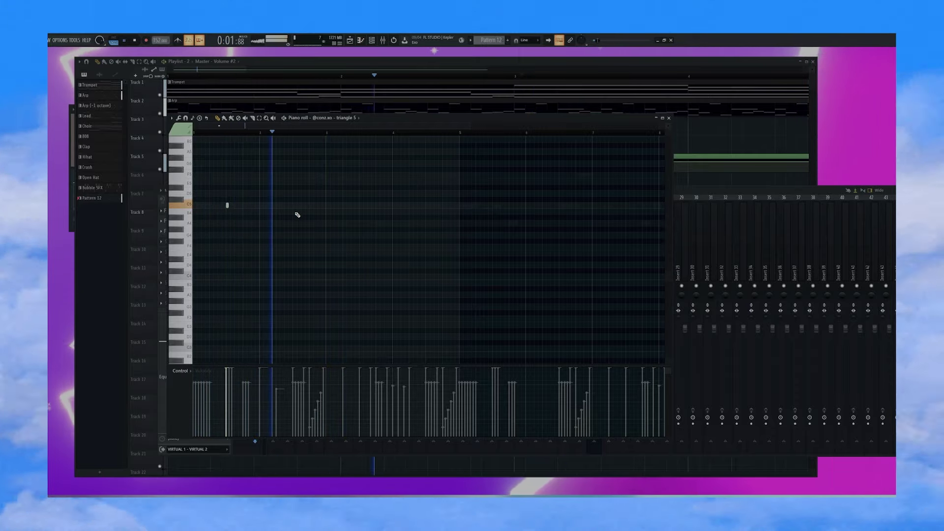
pyautogui.click(294, 211)
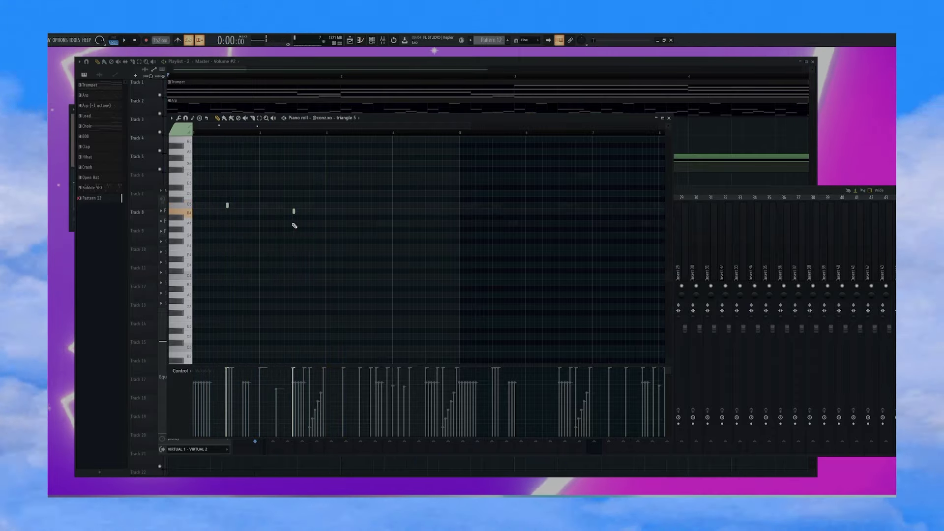
pyautogui.click(294, 224)
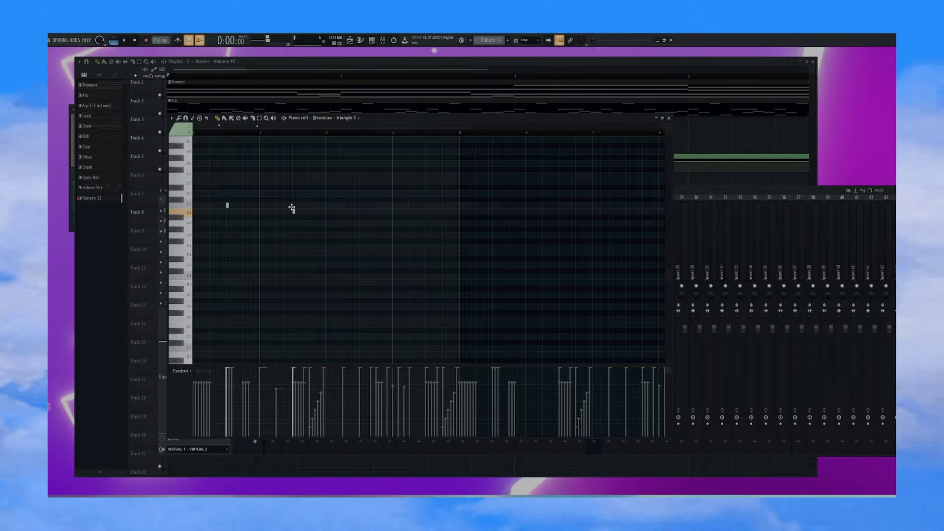
pyautogui.press('space')
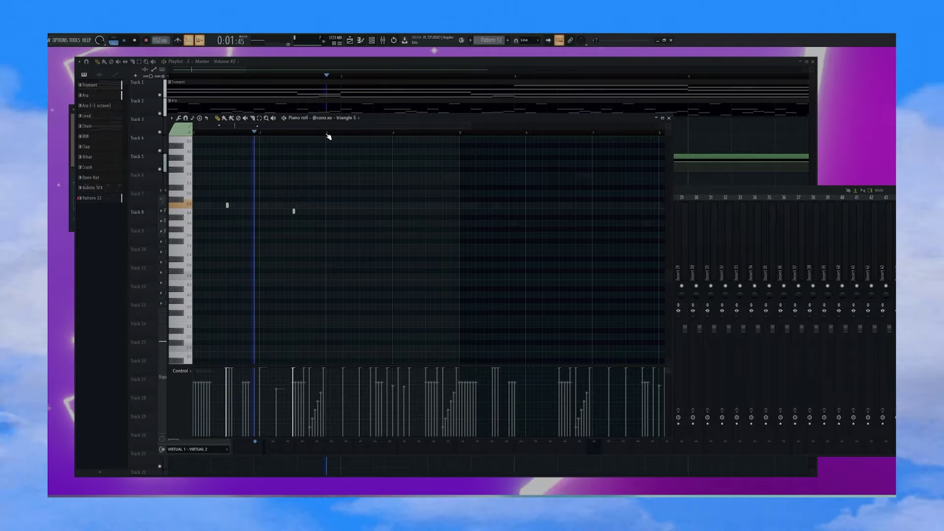
# Step: Duplicate the two-bar triangle 5 pattern three times to fill bars 1 to 8
pyautogui.keyDown('ctrl'); pyautogui.moveTo(327, 134); pyautogui.dragTo(192, 133); pyautogui.keyUp('ctrl')
pyautogui.hotkey('ctrl', 'b')
pyautogui.hotkey('ctrl', 'b')
pyautogui.scroll(-2, 461, 134)
pyautogui.hotkey('ctrl', 'b')
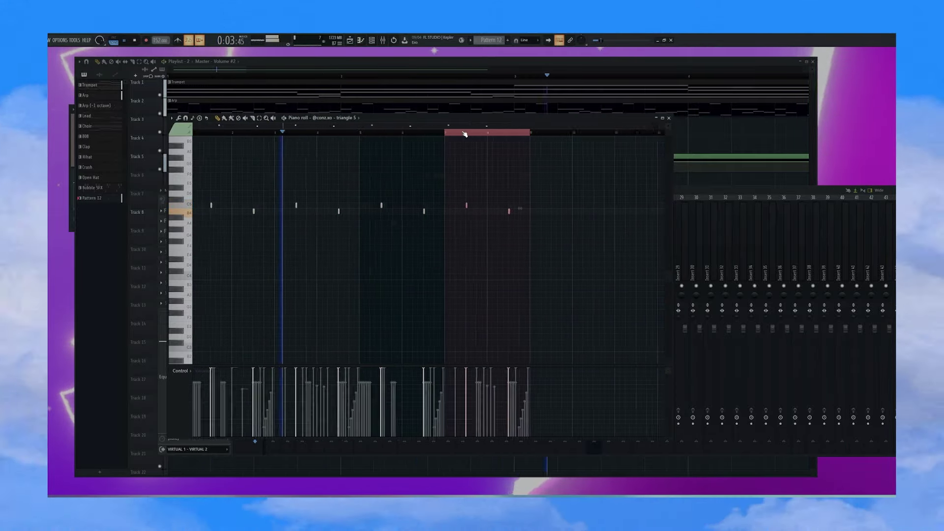
pyautogui.scroll(-1, 464, 134)
pyautogui.hotkey('ctrl', 'd')
pyautogui.click(346, 121)
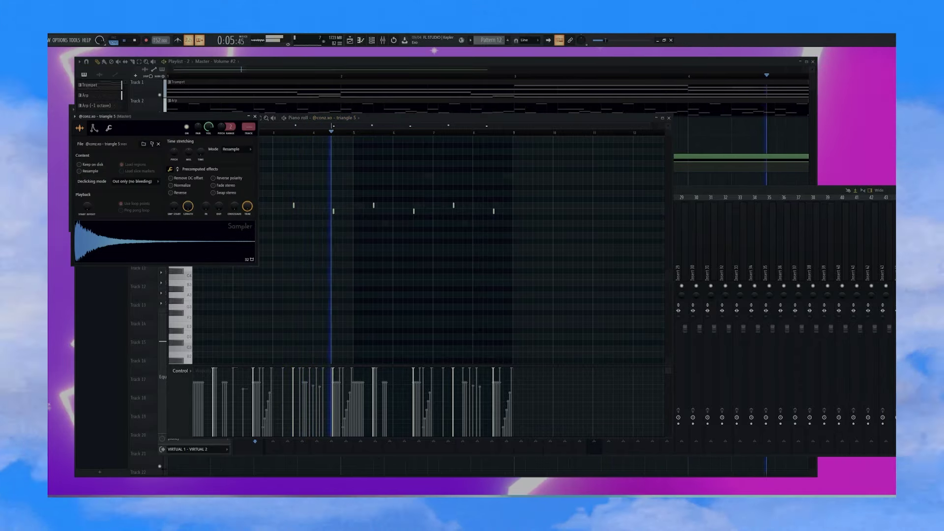
pyautogui.press('Escape')
# Step: Try lowering the triangle 5 notes in the even-numbered bars by one semitone
pyautogui.moveTo(241, 217); pyautogui.dragTo(536, 212)
pyautogui.press('Down')
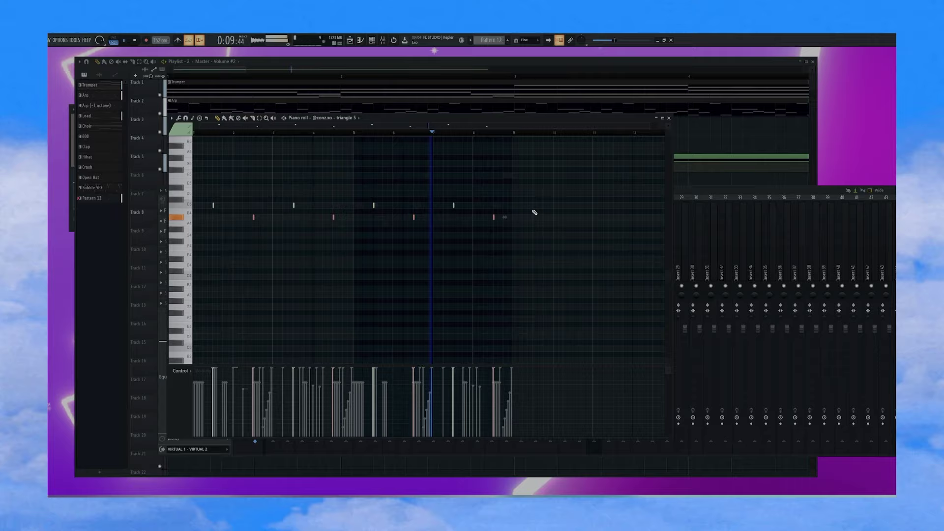
pyautogui.press('Escape')
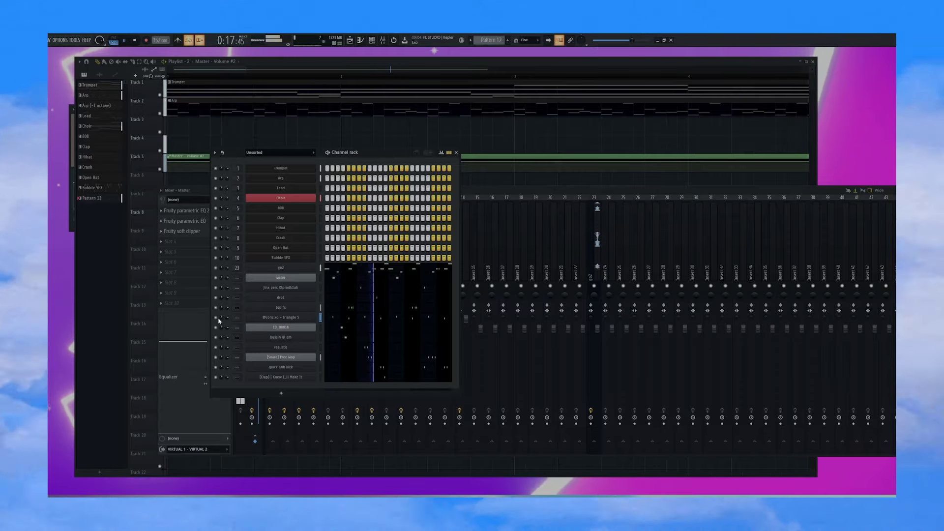
# Step: Mute the triangle 5 channel and the Arp on Track 2, and restart song playback
pyautogui.press('F6')
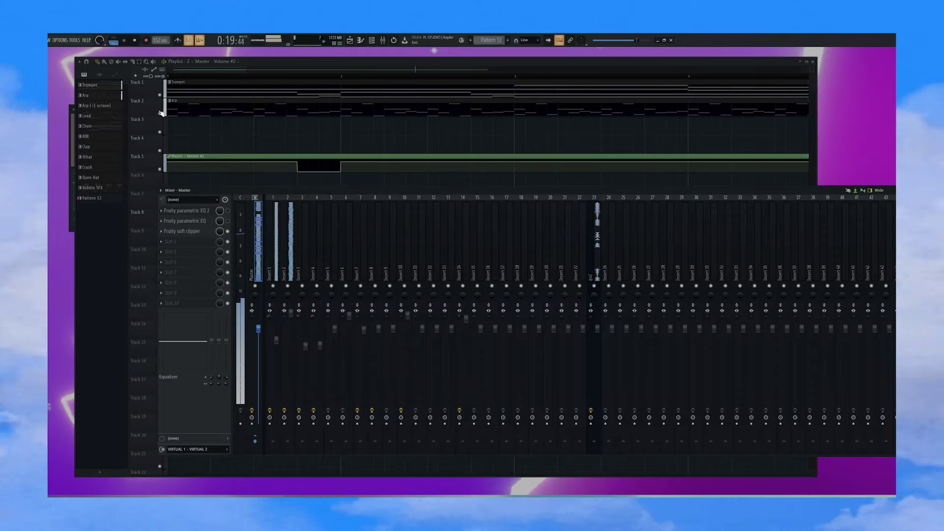
pyautogui.click(160, 113)
pyautogui.press('space')
pyautogui.press('space')
# Step: Load Auto-Key 2 into the fourth effect slot of the Master mixer track
pyautogui.click(381, 39)
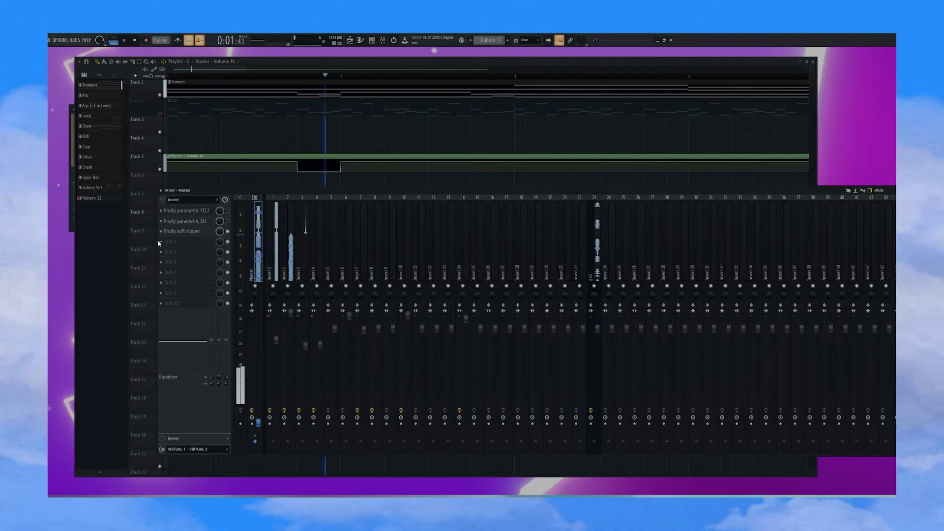
pyautogui.click(177, 242)
pyautogui.click(253, 81)
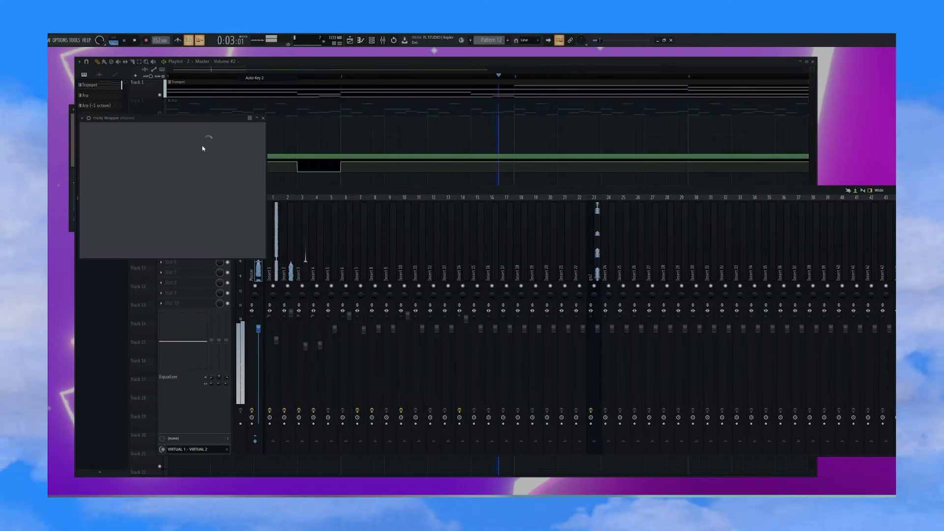
pyautogui.press('Escape')
pyautogui.press('F9')
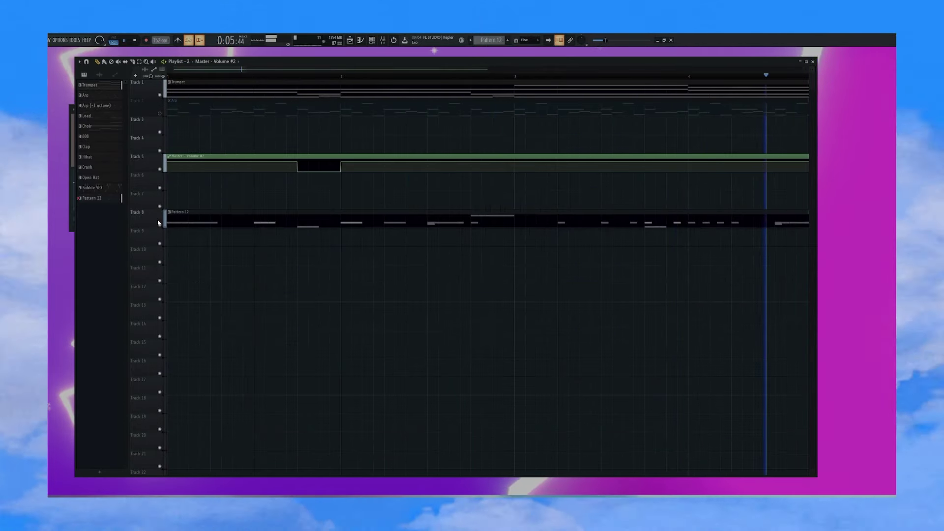
# Step: Mute Pattern 12 on Track 8 and check the key detected by Auto-Key 2 on the Master
pyautogui.click(159, 225)
pyautogui.click(372, 40)
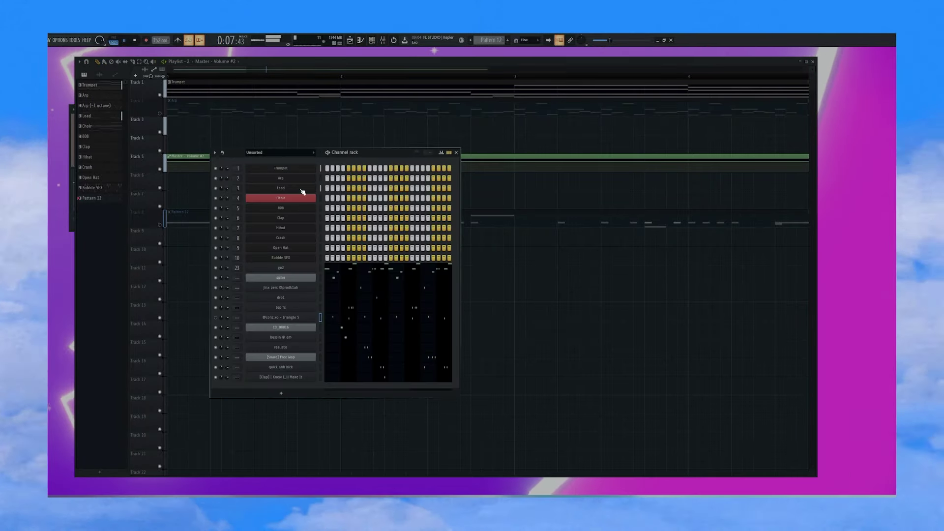
pyautogui.press('F6')
pyautogui.click(383, 40)
pyautogui.click(170, 242)
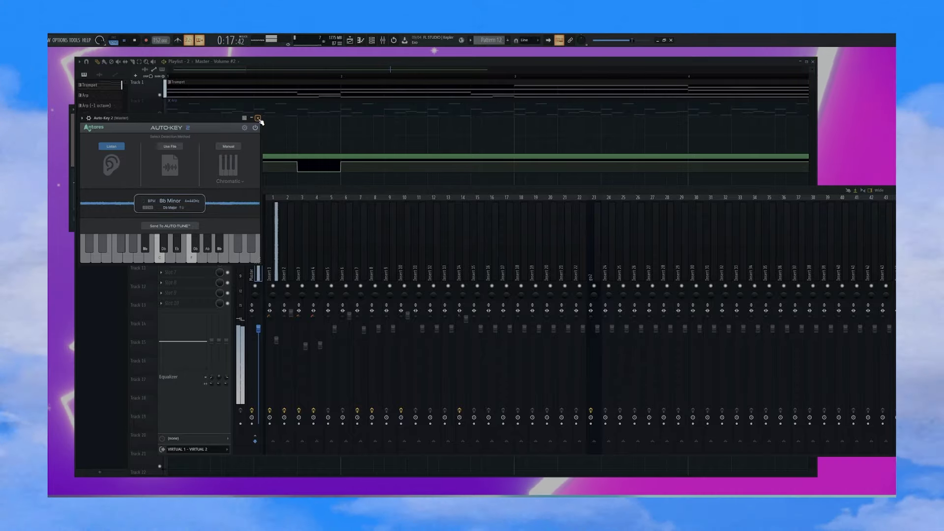
pyautogui.click(257, 118)
pyautogui.press('F9')
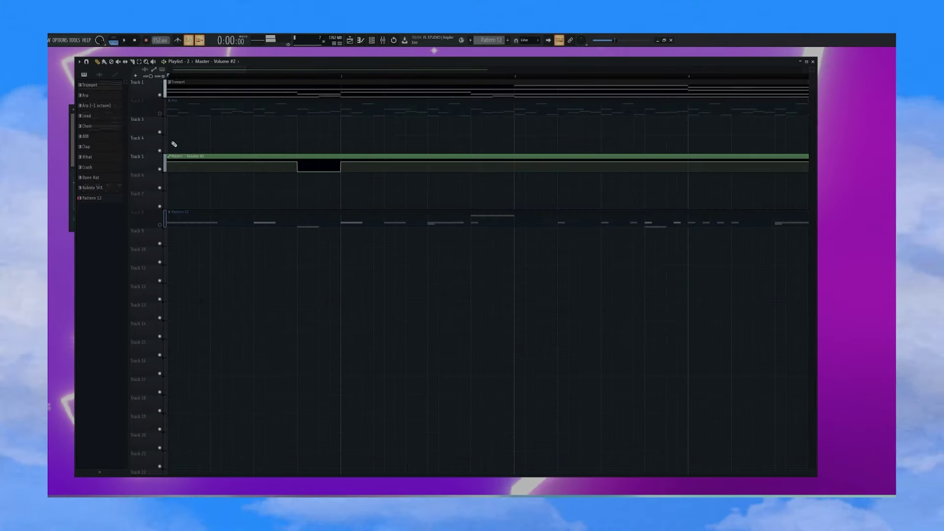
# Step: Unmute the Arp on Track 2, play the song from the start and recheck the key in Auto-Key 2
pyautogui.click(160, 113)
pyautogui.press('space')
pyautogui.scroll(-5, 205, 80)
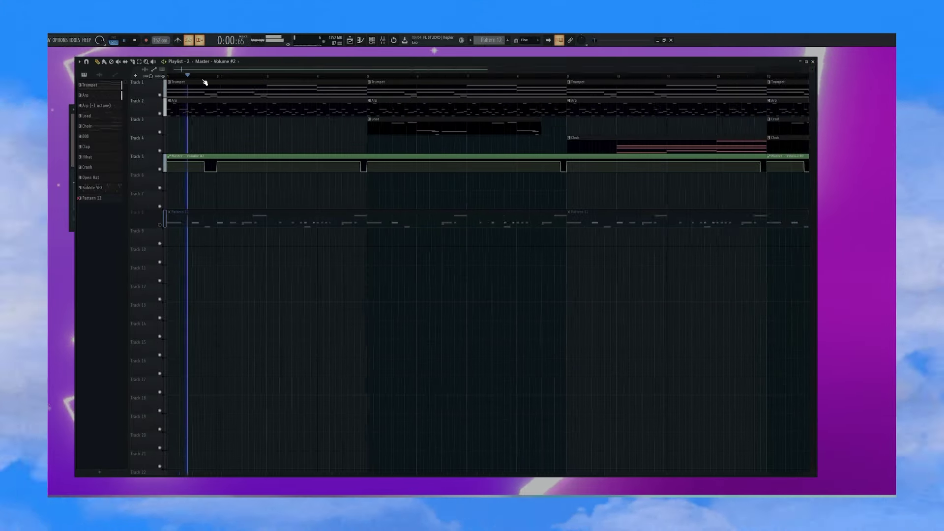
pyautogui.press('F9')
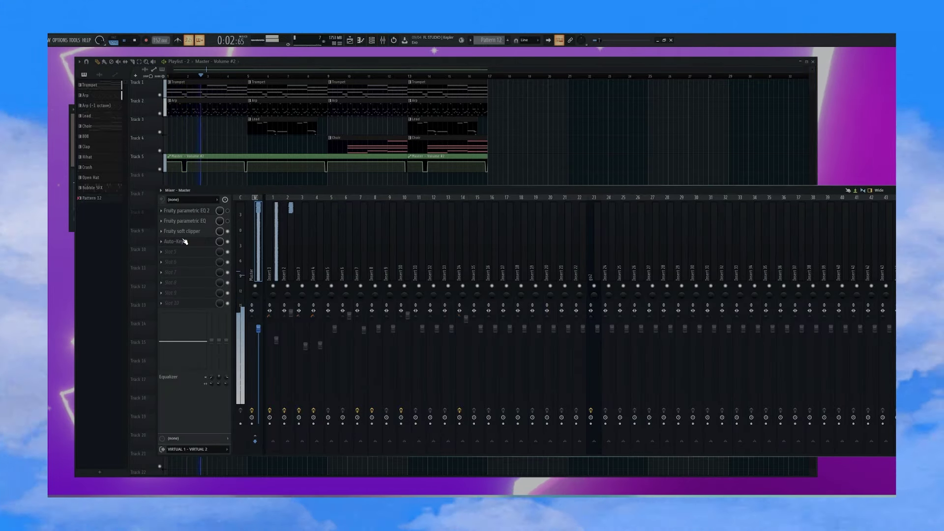
pyautogui.click(189, 241)
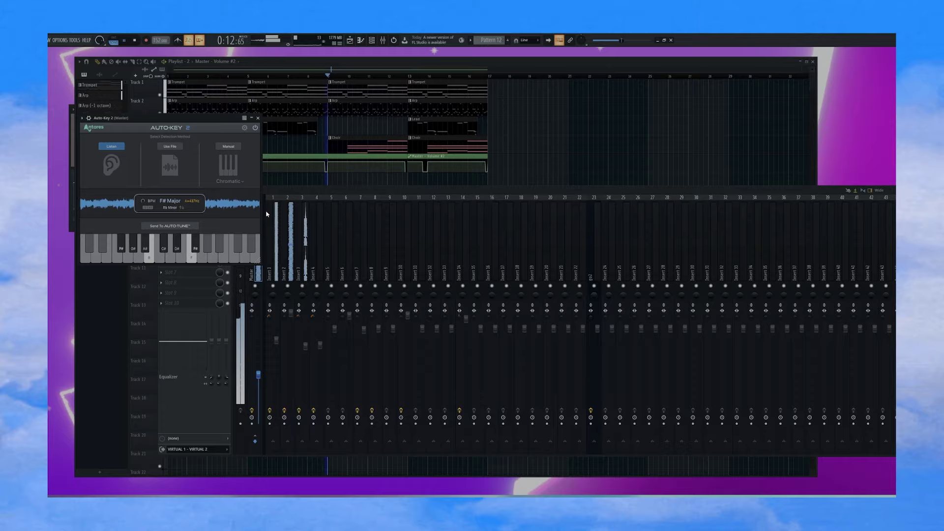
pyautogui.press('Escape')
pyautogui.press('Escape')
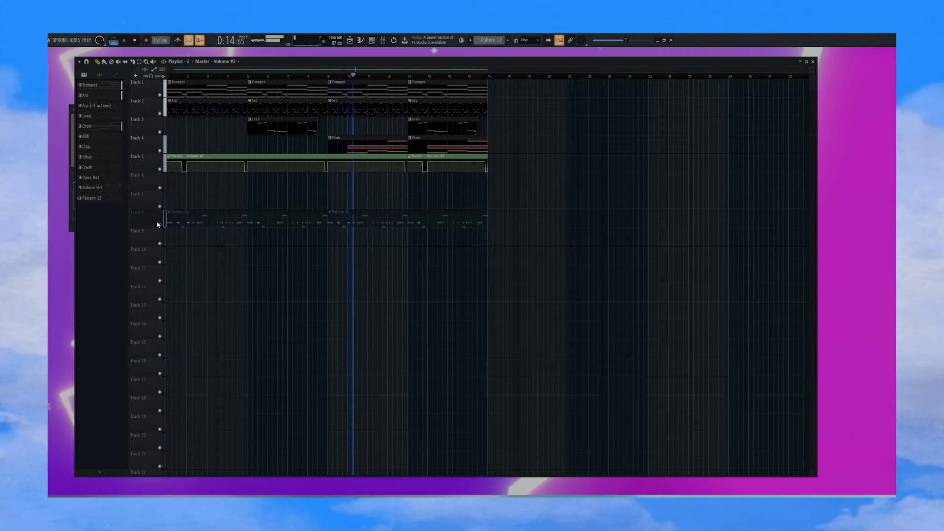
# Step: Unmute Pattern 12 on Track 8 and restart song playback
pyautogui.click(160, 224)
pyautogui.press('space')
pyautogui.press('space')
# Step: Open the go2 notes and set the piano roll's scale highlighting to an F# root
pyautogui.click(373, 41)
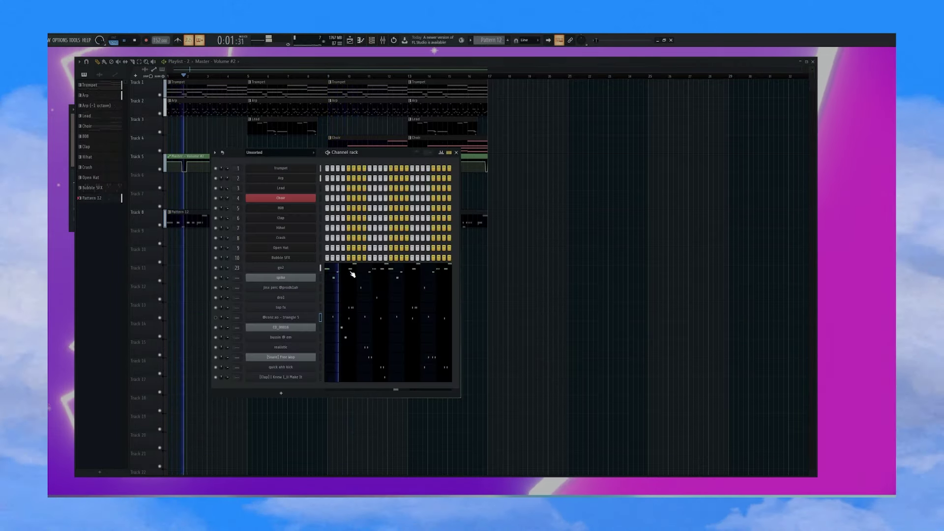
pyautogui.click(351, 273)
pyautogui.click(193, 118)
pyautogui.click(197, 169)
# Step: Lower the go2 notes in the middle row by one semitone and raise those in the lowest row by one semitone
pyautogui.moveTo(513, 209); pyautogui.dragTo(137, 201)
pyautogui.hotkey('shift', 'Down')
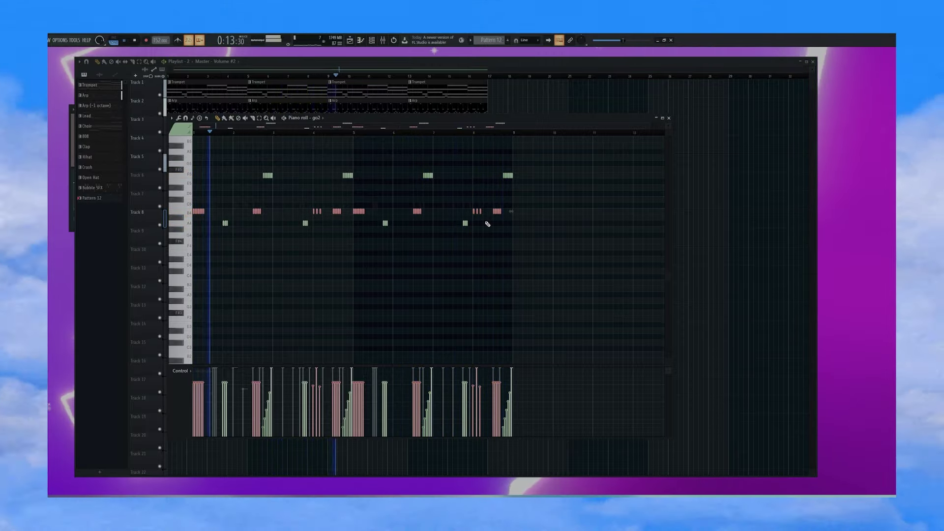
pyautogui.moveTo(488, 222); pyautogui.dragTo(134, 208)
pyautogui.moveTo(207, 237); pyautogui.dragTo(483, 221)
pyautogui.hotkey('shift', 'Up')
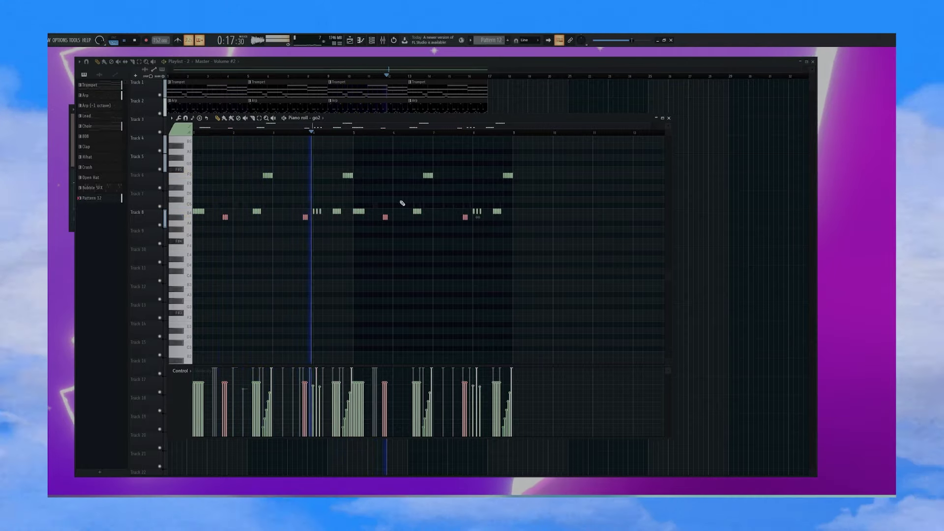
pyautogui.press('Escape')
# Step: Lower the triangle 5 notes in the odd-numbered bars by one semitone
pyautogui.click(359, 277)
pyautogui.press('Escape')
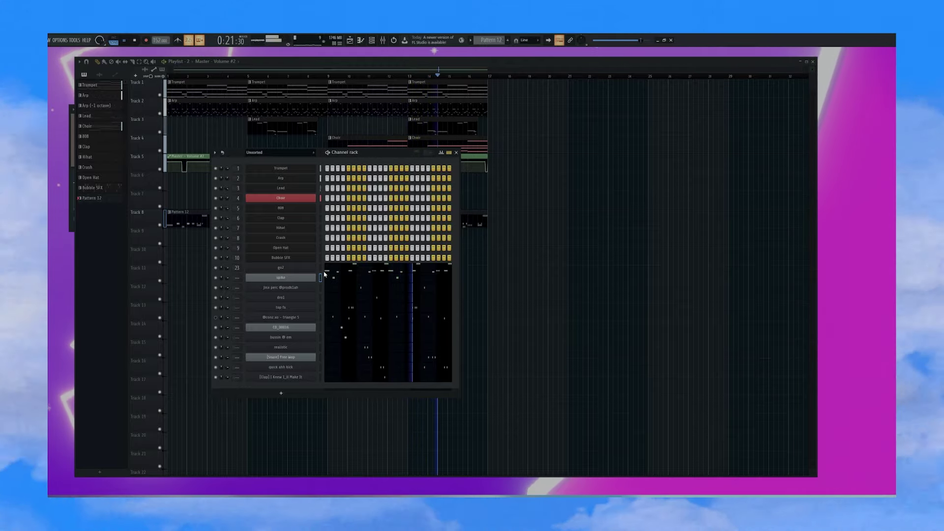
pyautogui.click(343, 316)
pyautogui.moveTo(474, 194); pyautogui.dragTo(93, 208)
pyautogui.hotkey('shift', 'Down')
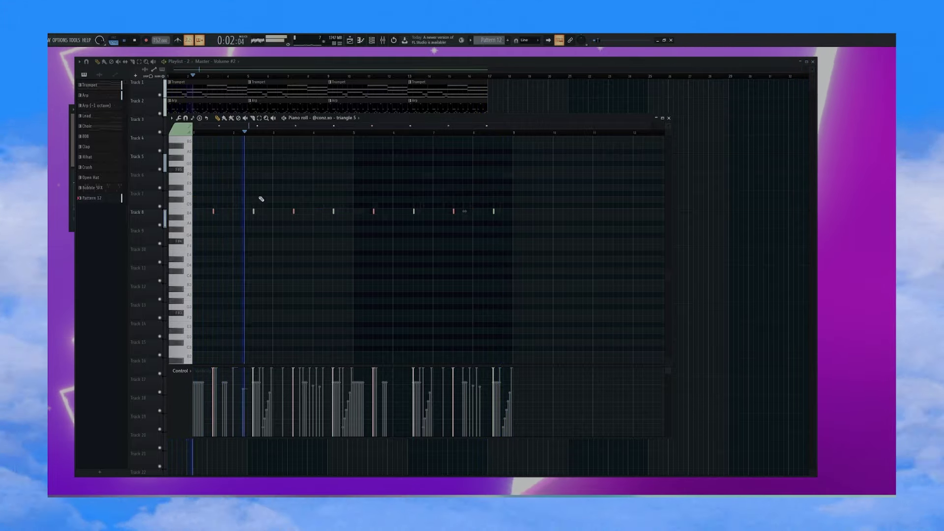
# Step: Lower the triangle 5 notes in the even-numbered bars by one semitone
pyautogui.moveTo(251, 219); pyautogui.dragTo(258, 199)
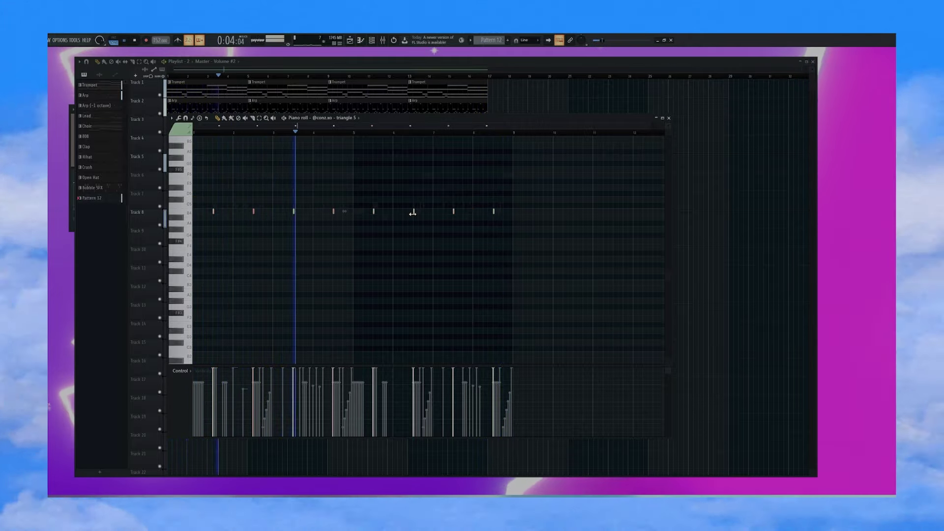
pyautogui.moveTo(411, 219); pyautogui.dragTo(417, 203)
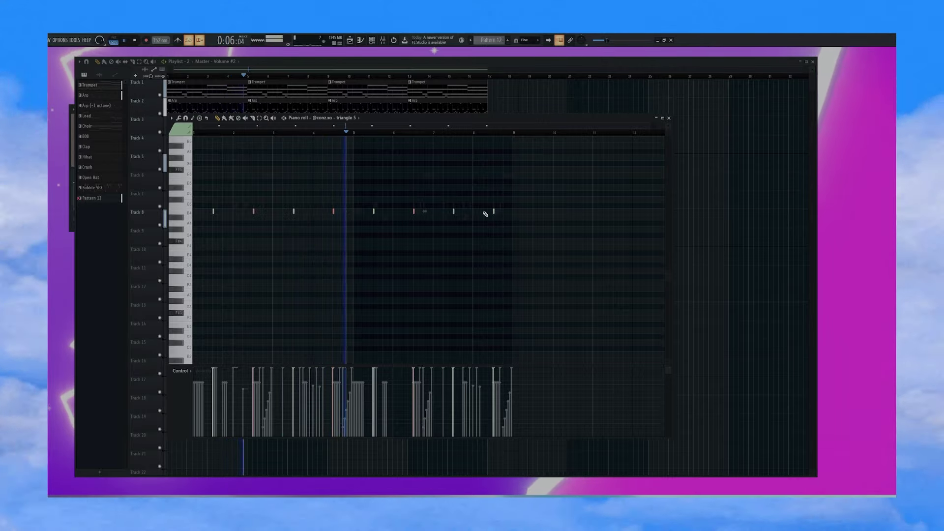
pyautogui.moveTo(489, 218); pyautogui.dragTo(495, 206)
pyautogui.hotkey('shift', 'Down')
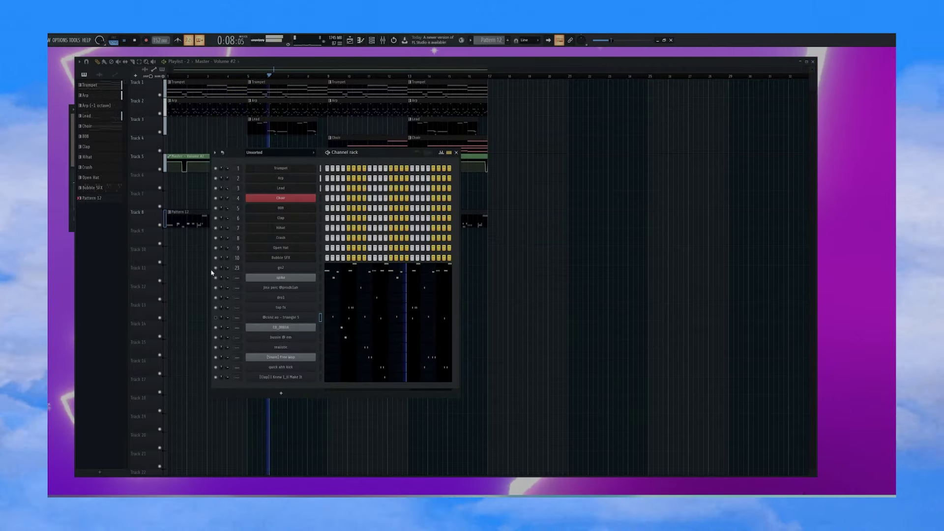
# Step: Unmute the triangle 5 channel and restart song playback
pyautogui.press('space')
pyautogui.click(215, 317)
pyautogui.press('space')
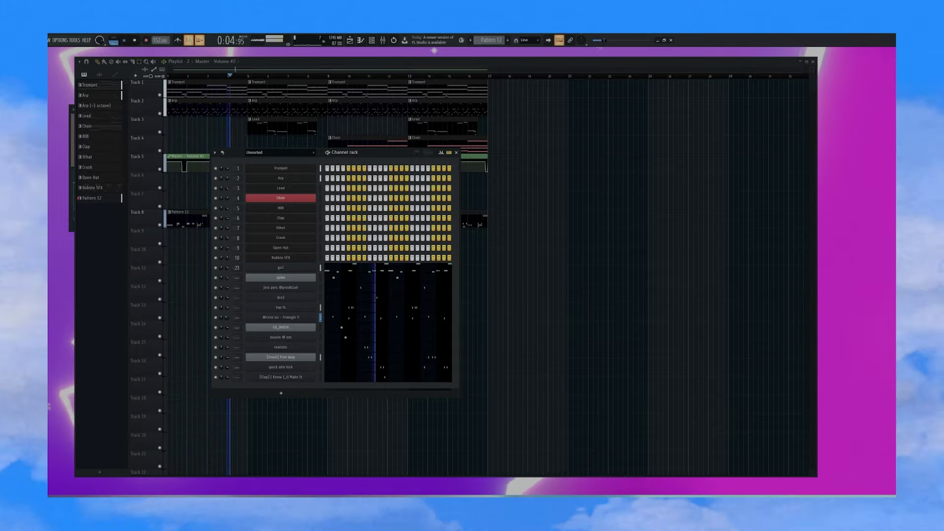
# Step: Raise the triangle 5 notes in the odd-numbered bars by two semitones, select those in the even-numbered bars, and replay the song
pyautogui.click(361, 320)
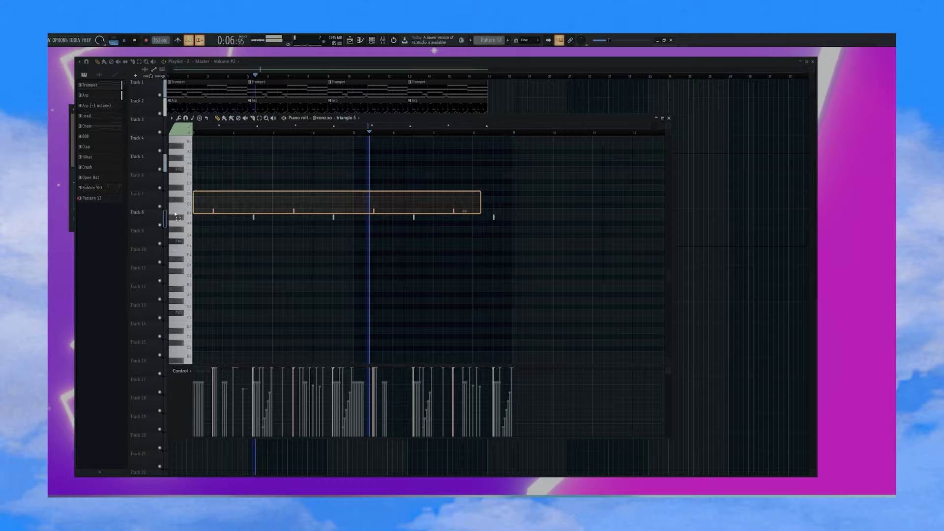
pyautogui.press('space')
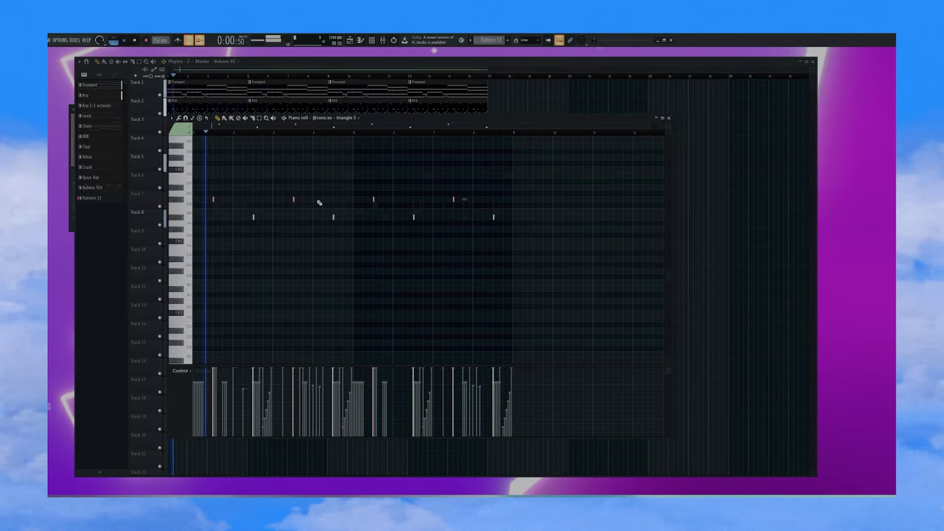
pyautogui.moveTo(242, 202); pyautogui.dragTo(551, 226)
pyautogui.press('Up')
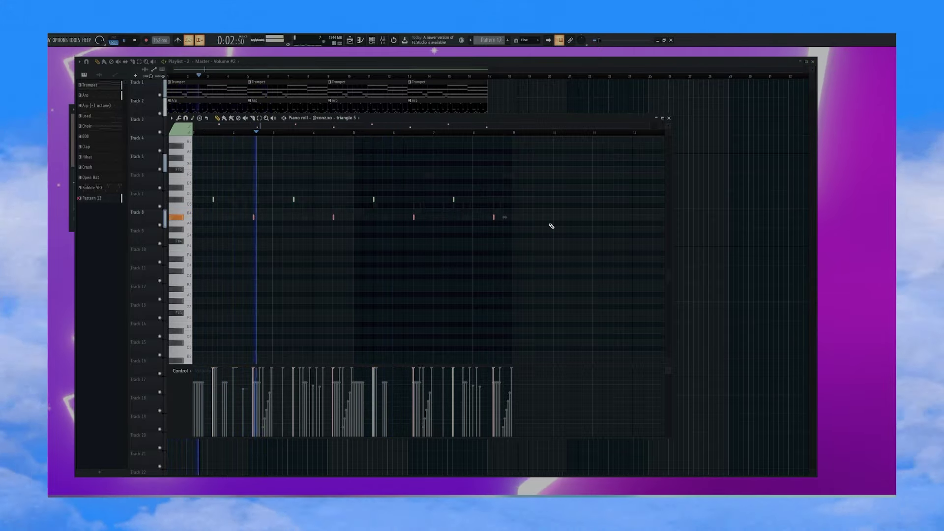
pyautogui.press('space')
pyautogui.press('space')
pyautogui.press('F7')
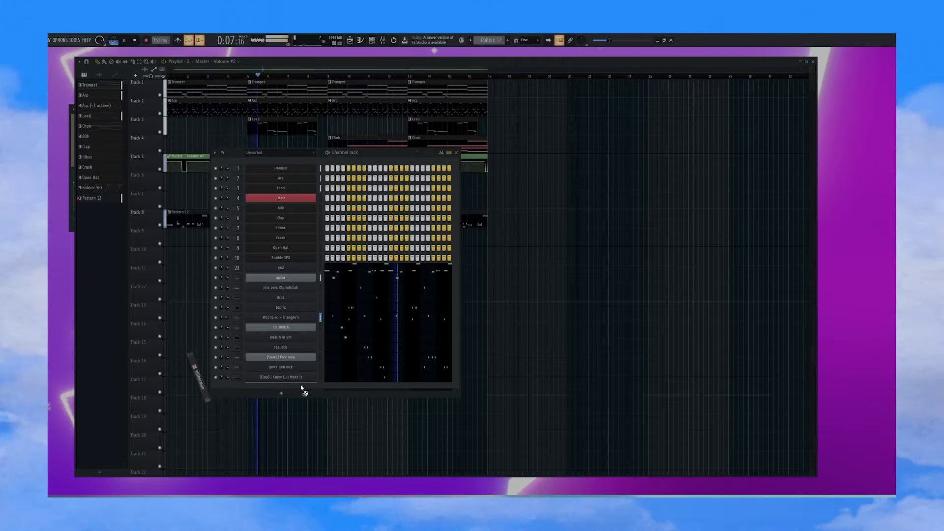
# Step: Add the slitherman sample as a new channel and place one note on the last beat of bar 8
pyautogui.moveTo(307, 396); pyautogui.dragTo(310, 407)
pyautogui.rightClick(313, 385)
pyautogui.click(323, 387)
pyautogui.scroll(1, 473, 288)
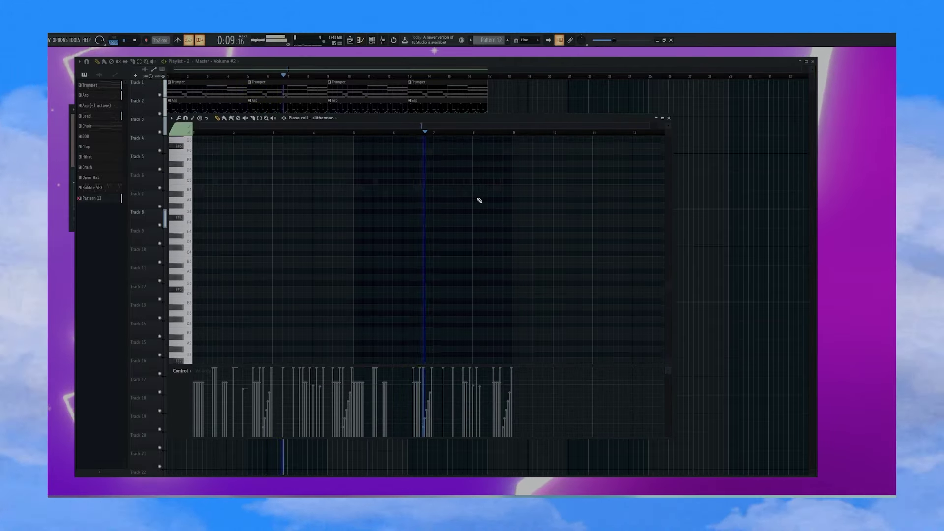
pyautogui.click(503, 190)
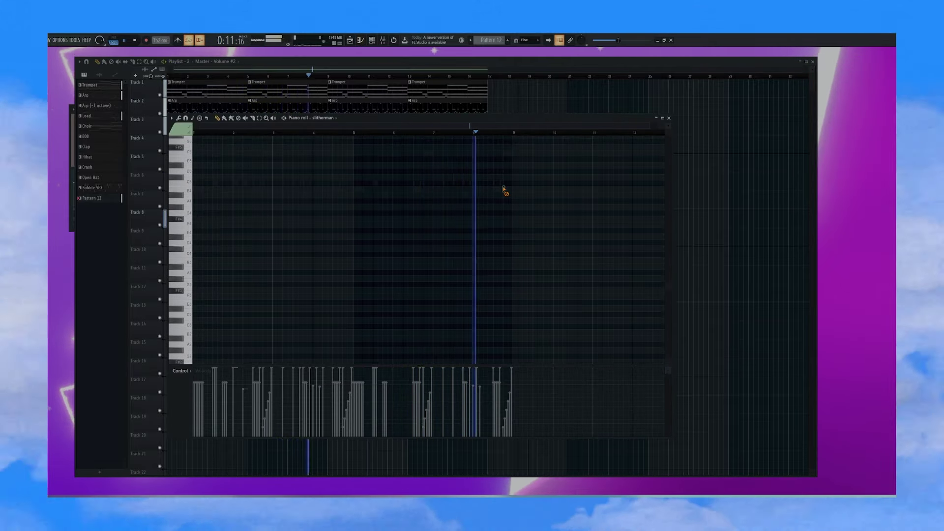
pyautogui.moveTo(504, 189); pyautogui.dragTo(503, 183)
pyautogui.press('F7')
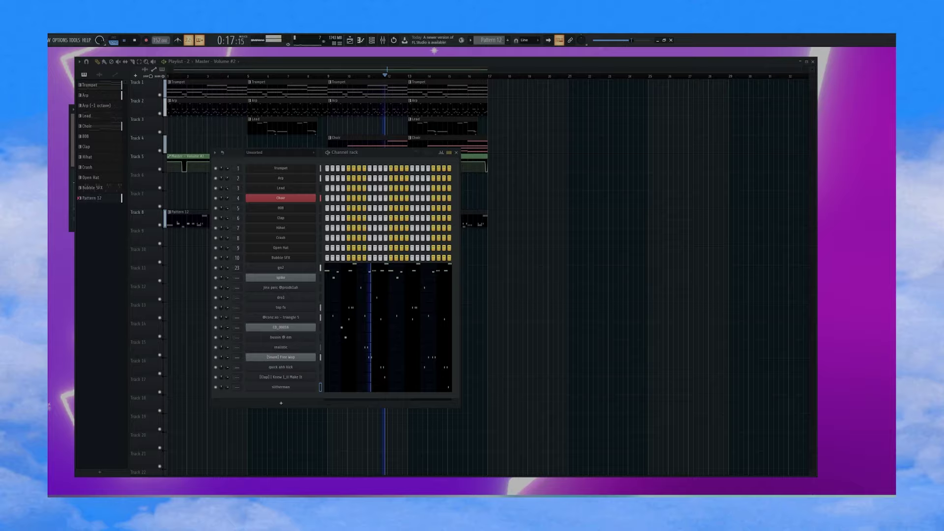
# Step: Add the Snare5 sample as a new channel and place a single note at the start of bar 3
pyautogui.moveTo(48, 344); pyautogui.dragTo(308, 397)
pyautogui.rightClick(298, 397)
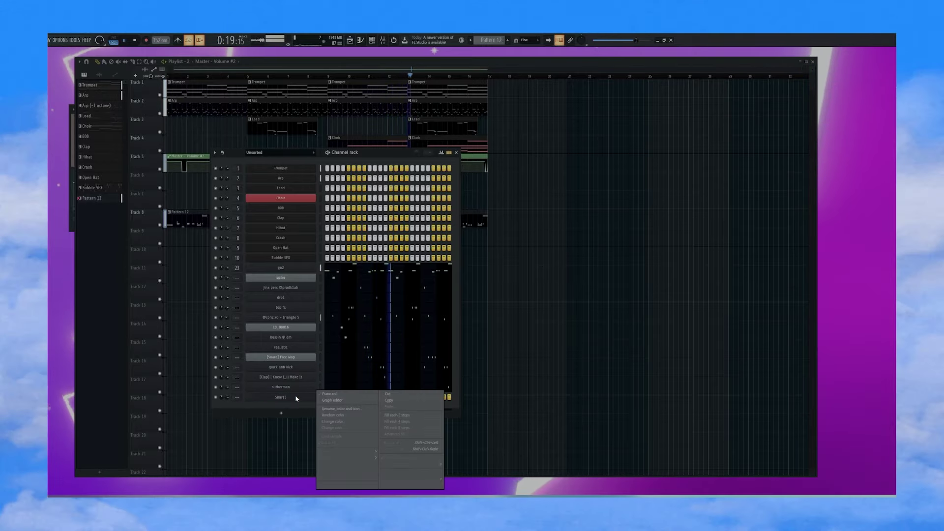
pyautogui.click(322, 394)
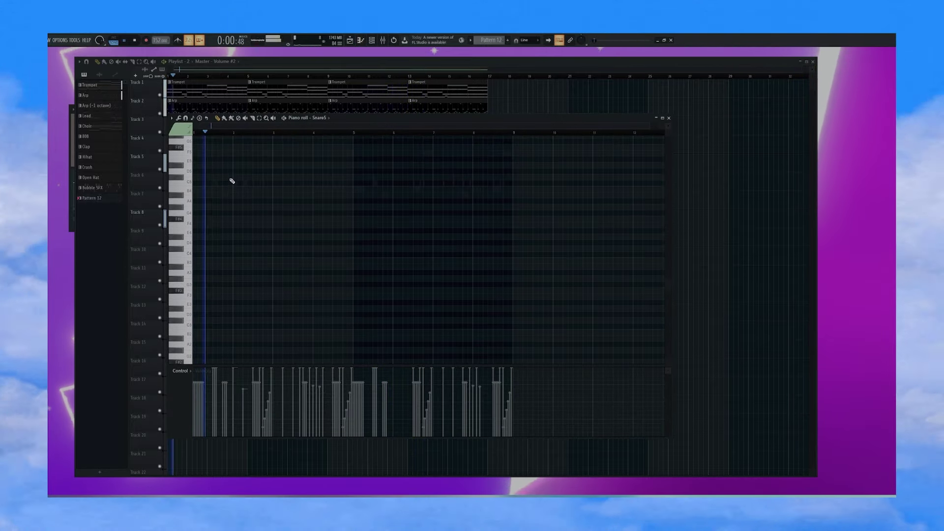
pyautogui.press('space')
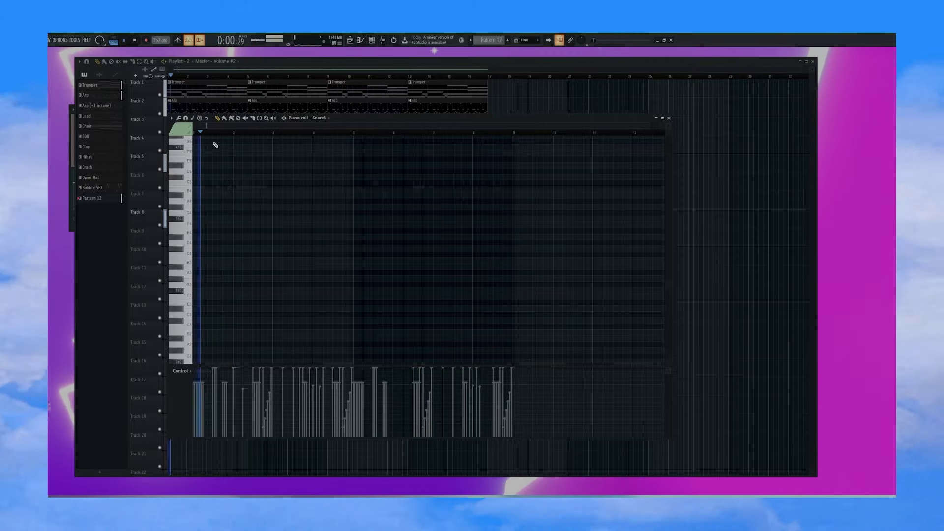
pyautogui.scroll(3, 316, 226)
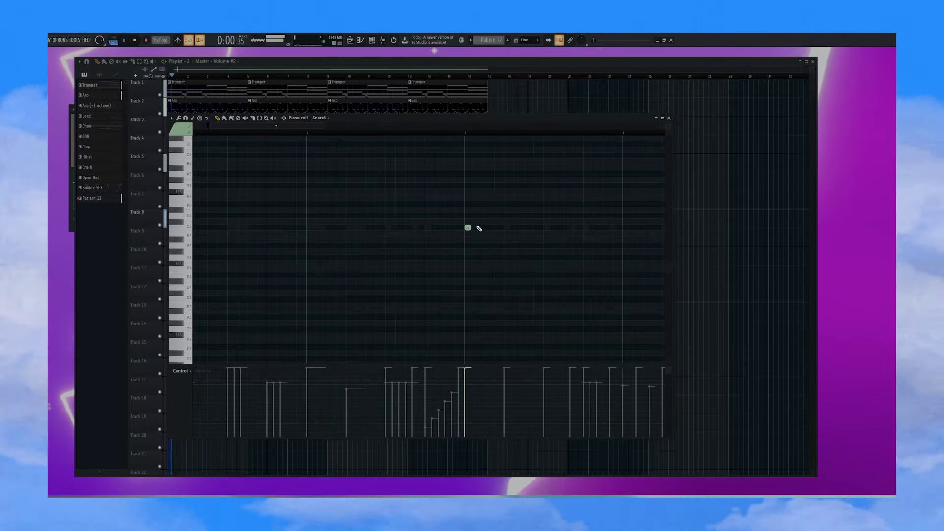
pyautogui.click(487, 227)
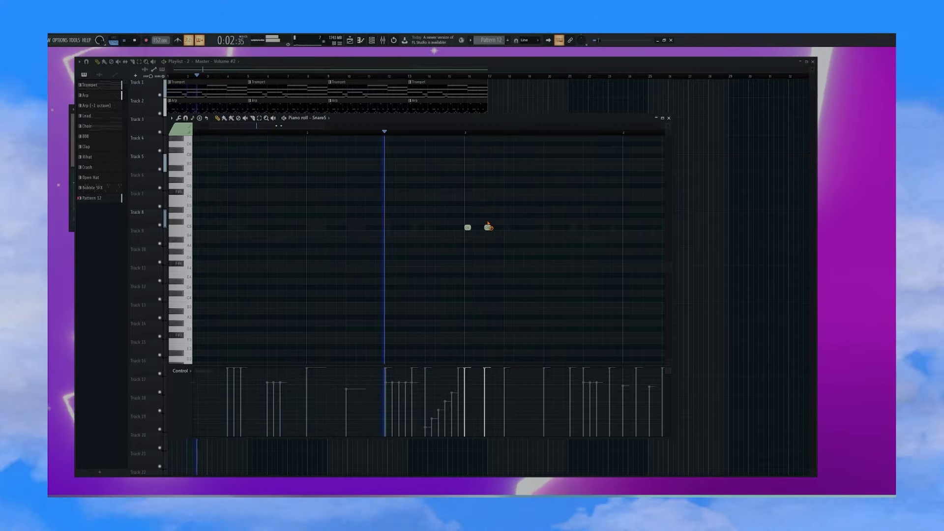
pyautogui.rightClick(488, 228)
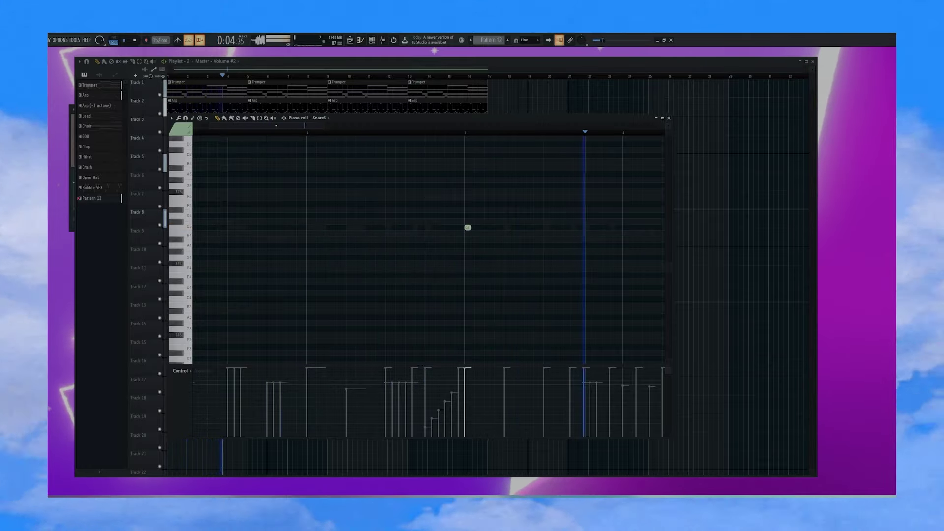
# Step: Replace the Snare5 sample with the sample named 11 and restart playback
pyautogui.press('space')
pyautogui.moveTo(48, 396); pyautogui.dragTo(343, 396)
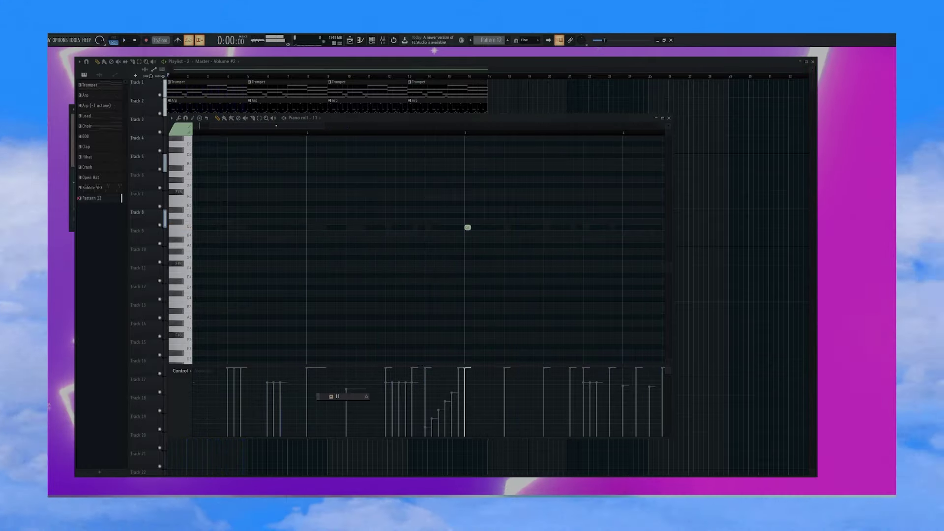
pyautogui.press('space')
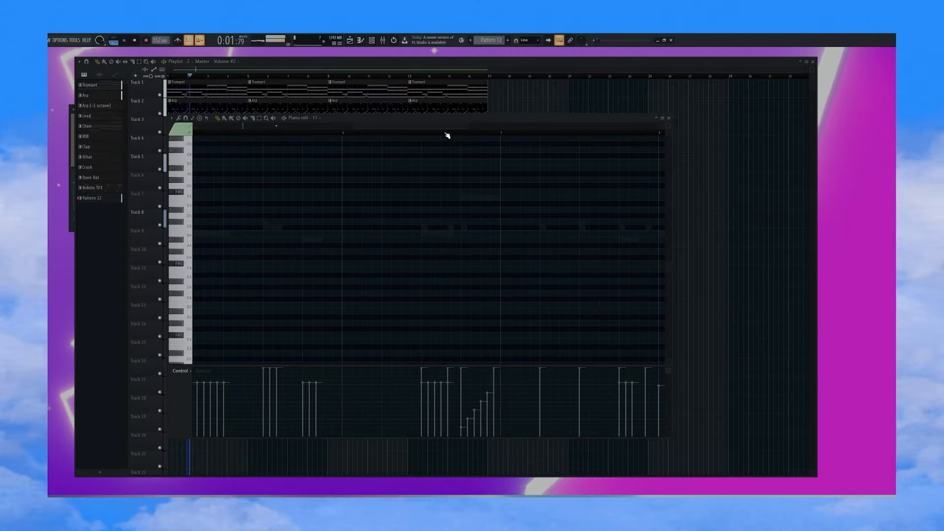
# Step: Repeat channel 11's bar 3 note at the start of bar 7 and close its piano roll
pyautogui.scroll(-4, 447, 135)
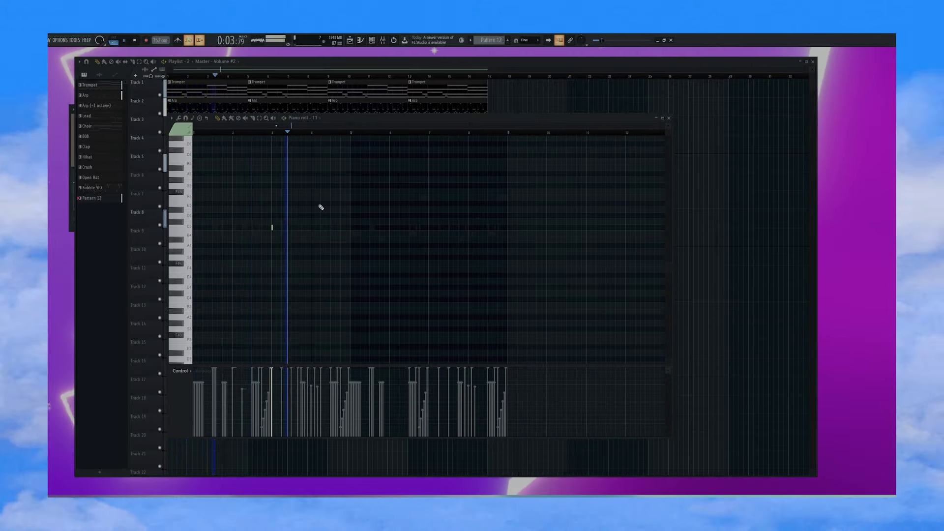
pyautogui.moveTo(350, 134); pyautogui.dragTo(269, 141)
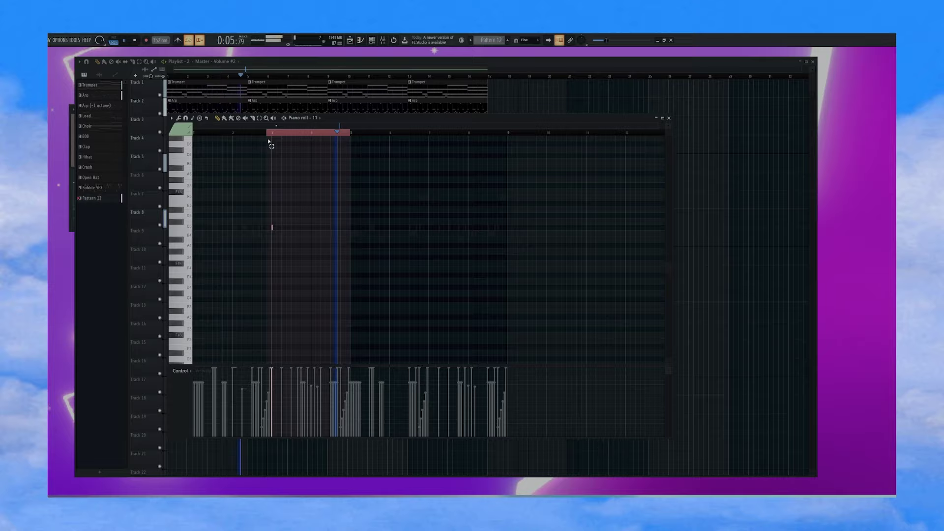
pyautogui.click(429, 227)
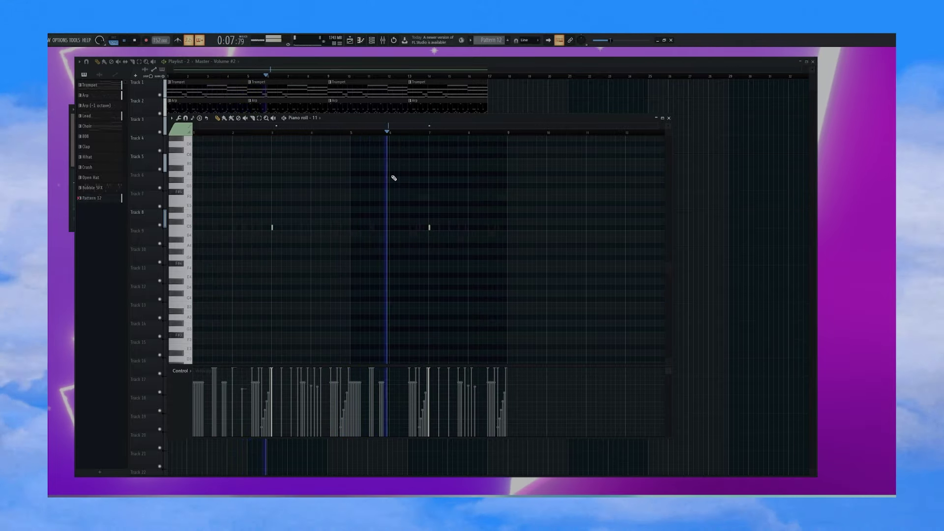
pyautogui.press('Escape')
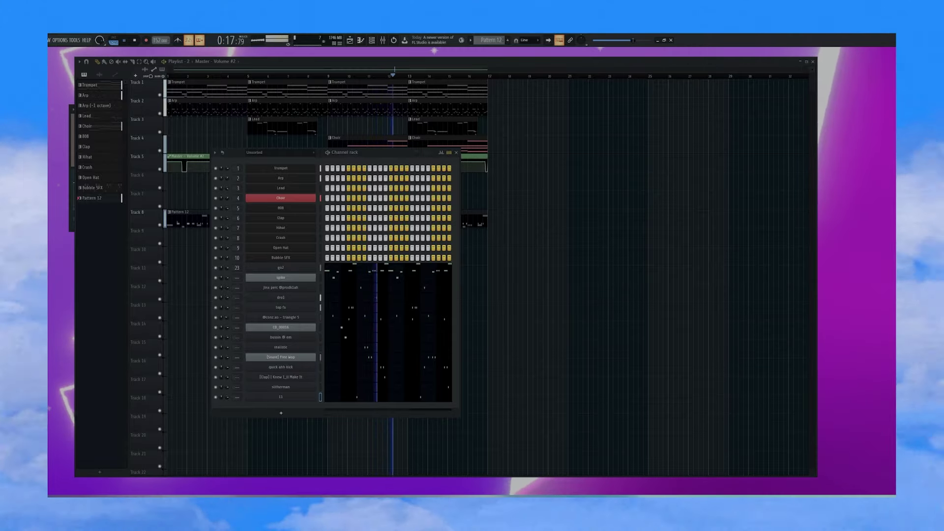
# Step: Add the sub3 sub sample as a new channel, normalize it, and close its settings
pyautogui.moveTo(47, 399); pyautogui.dragTo(297, 408)
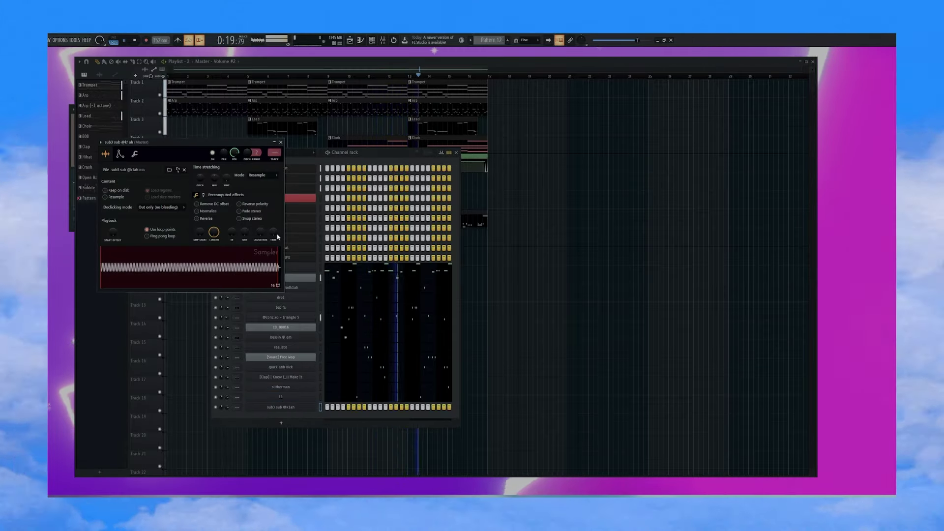
pyautogui.click(196, 211)
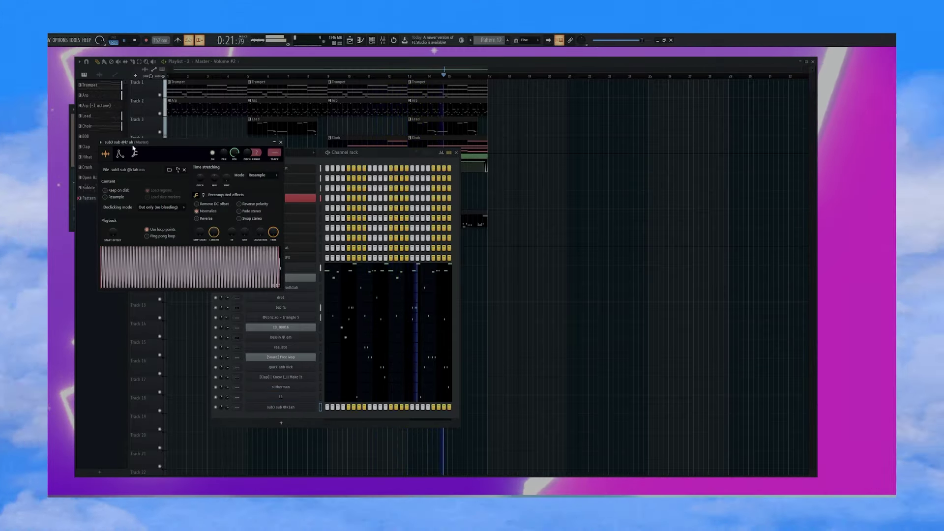
pyautogui.click(281, 142)
# Step: Place sub3 sub notes at the start of bar 1 and on beat 2 of bar 2
pyautogui.rightClick(317, 404)
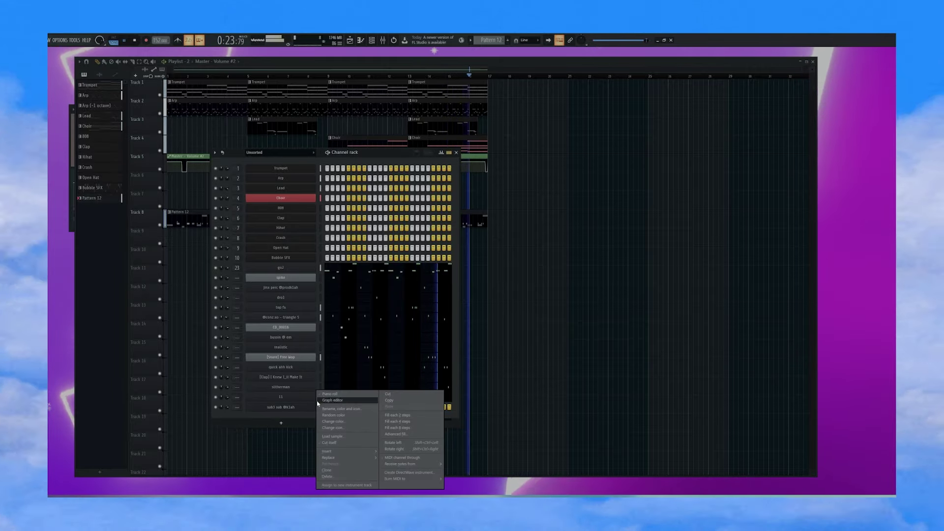
pyautogui.click(329, 394)
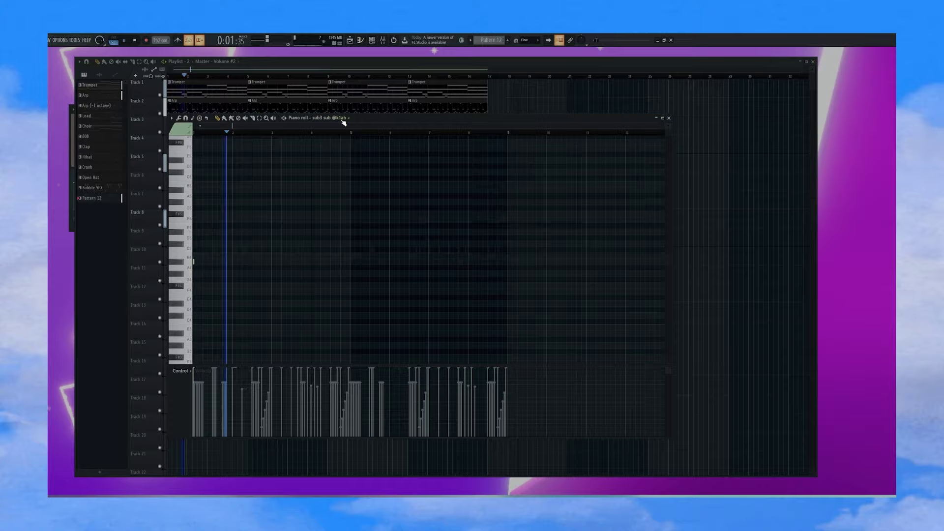
pyautogui.click(344, 121)
pyautogui.press('Escape')
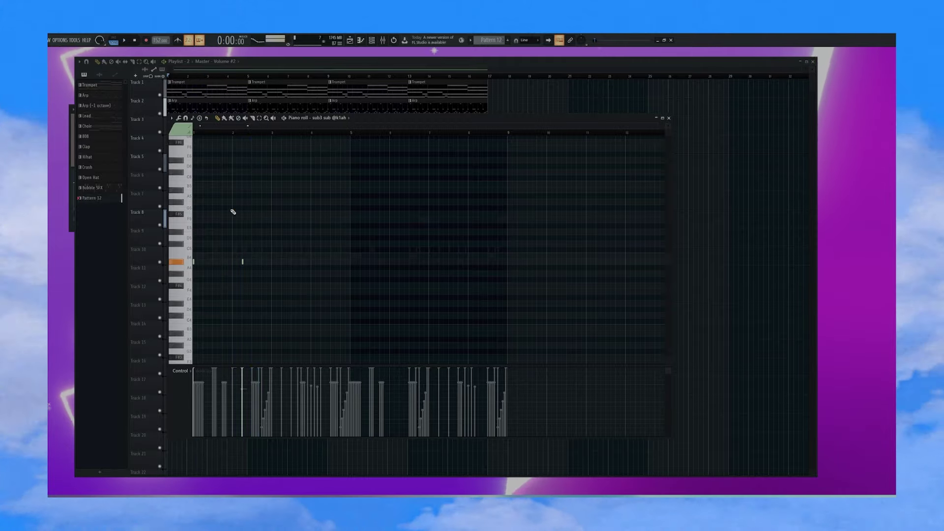
pyautogui.scroll(4, 211, 133)
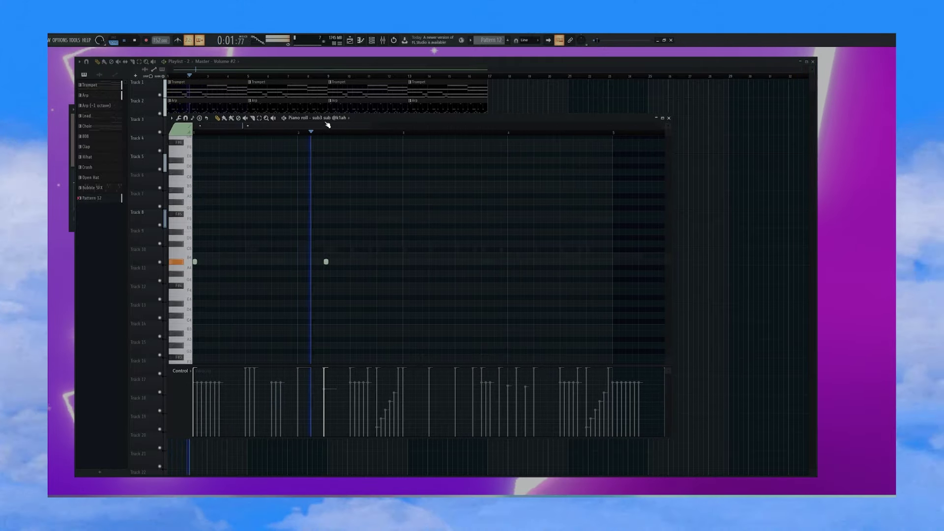
# Step: Shape the sub3 sub channel's volume envelope by adjusting its hold time
pyautogui.click(325, 122)
pyautogui.click(120, 154)
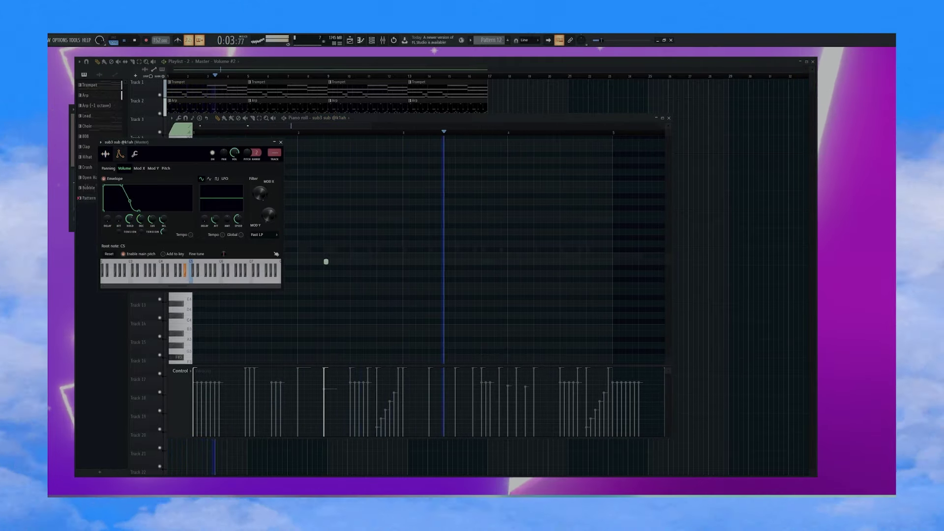
pyautogui.moveTo(126, 222); pyautogui.dragTo(127, 211)
pyautogui.press('Escape')
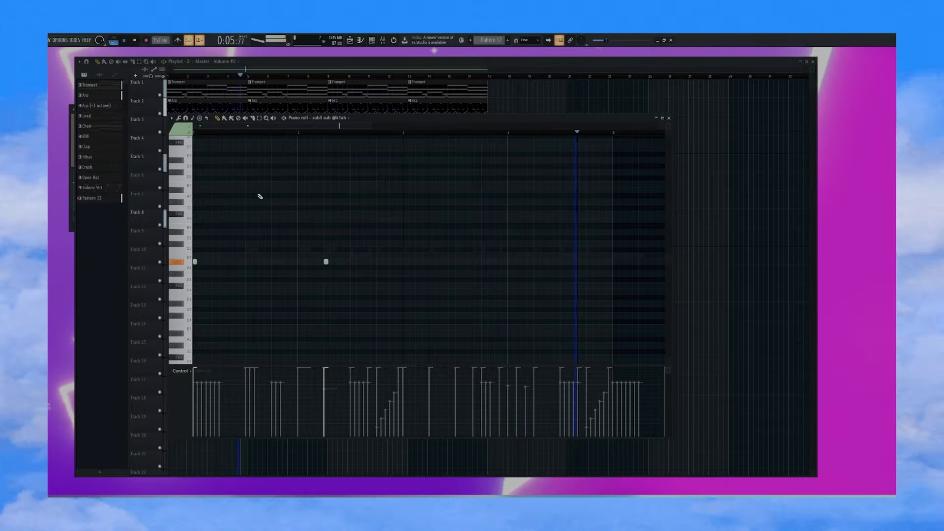
# Step: Lengthen the two sub3 sub notes with legato and shorten the first to end about two thirds through bar 1
pyautogui.hotkey('ctrl', 'l')
pyautogui.moveTo(322, 261); pyautogui.dragTo(265, 257)
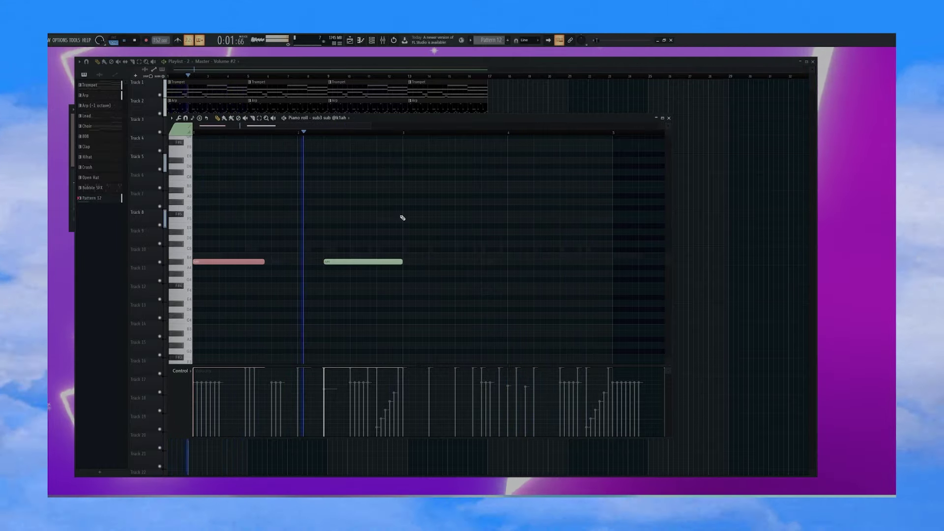
# Step: Duplicate the sub3 sub notes repeatedly until the two-bar phrase fills all eight bars
pyautogui.hotkey('ctrl', 'a')
pyautogui.hotkey('ctrl', 'b')
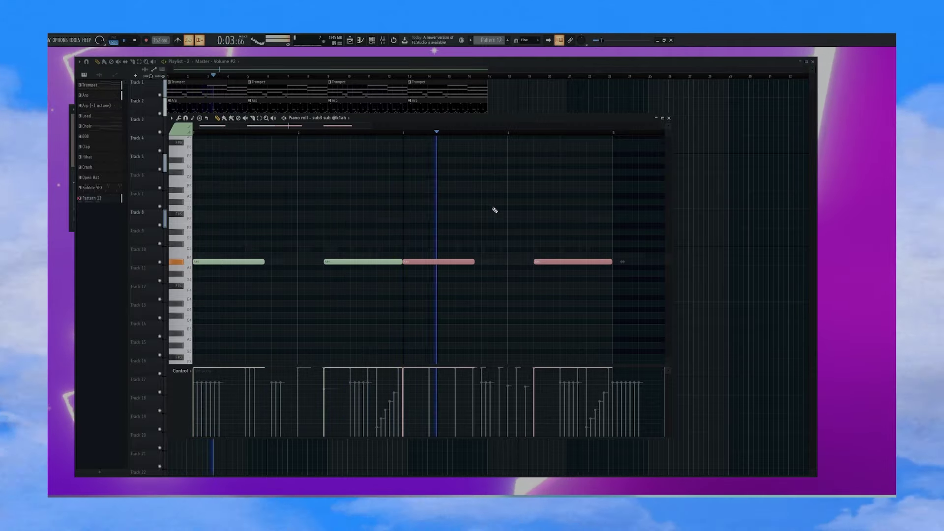
pyautogui.scroll(-3, 495, 210)
pyautogui.hotkey('ctrl', 'a')
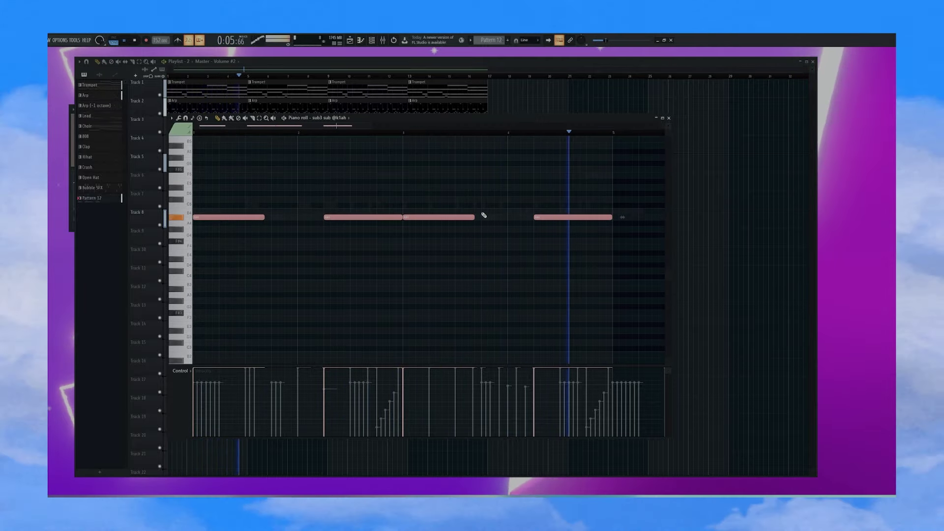
pyautogui.hotkey('ctrl', 'b')
pyautogui.scroll(-1, 467, 140)
pyautogui.scroll(-3, 445, 133)
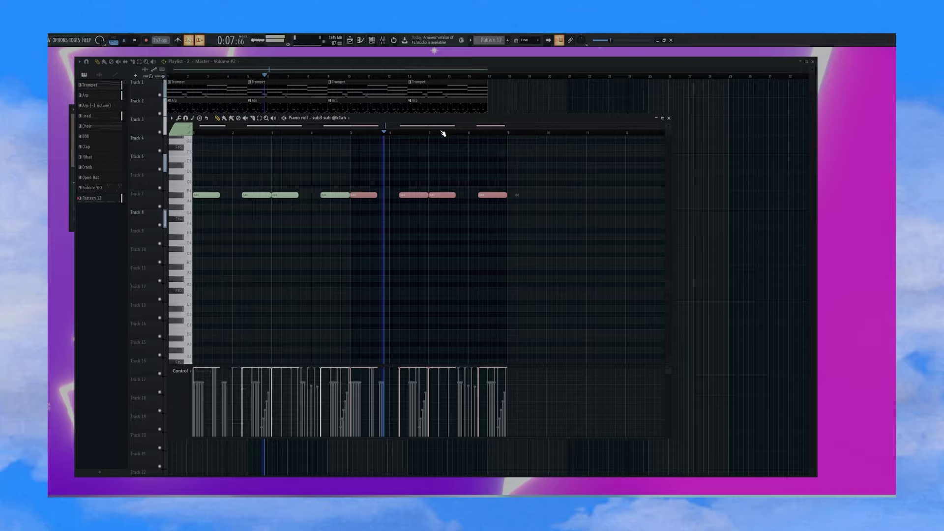
# Step: Add a short sub3 sub note at the start of bar 4, one octave above the other sub notes
pyautogui.press('space')
pyautogui.press('space')
pyautogui.scroll(3, 266, 133)
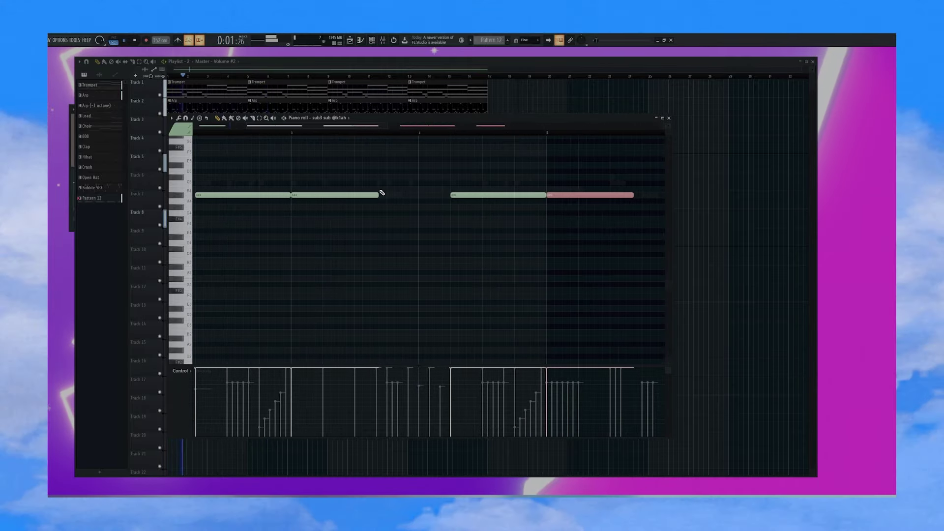
pyautogui.click(360, 195)
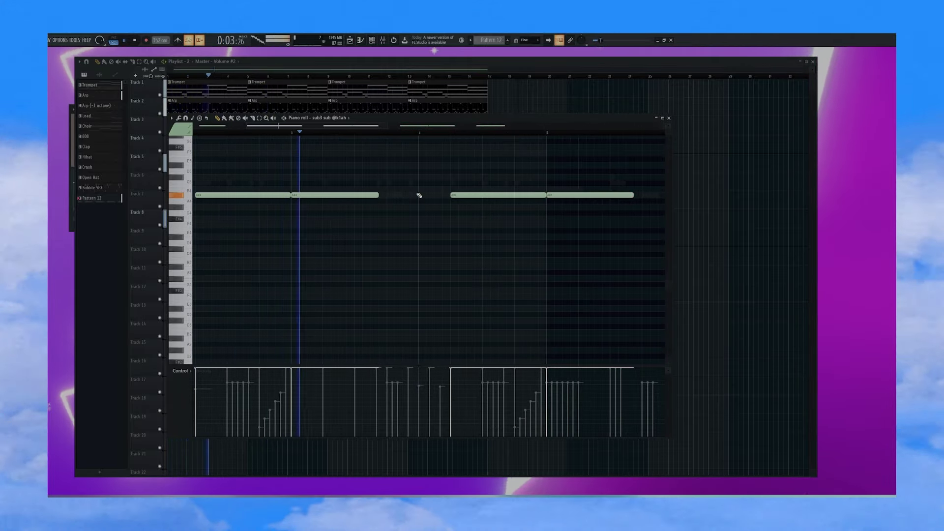
pyautogui.scroll(3, 408, 194)
pyautogui.click(420, 181)
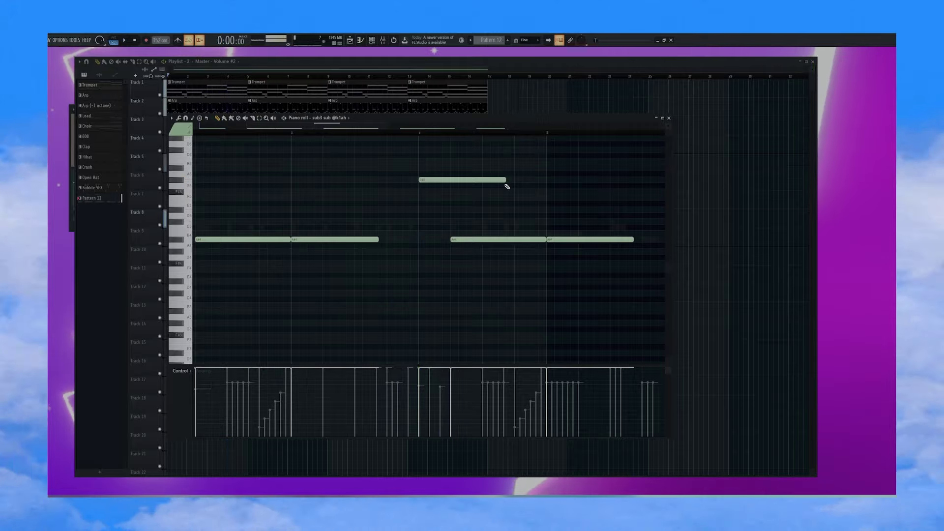
pyautogui.moveTo(506, 179); pyautogui.dragTo(442, 168)
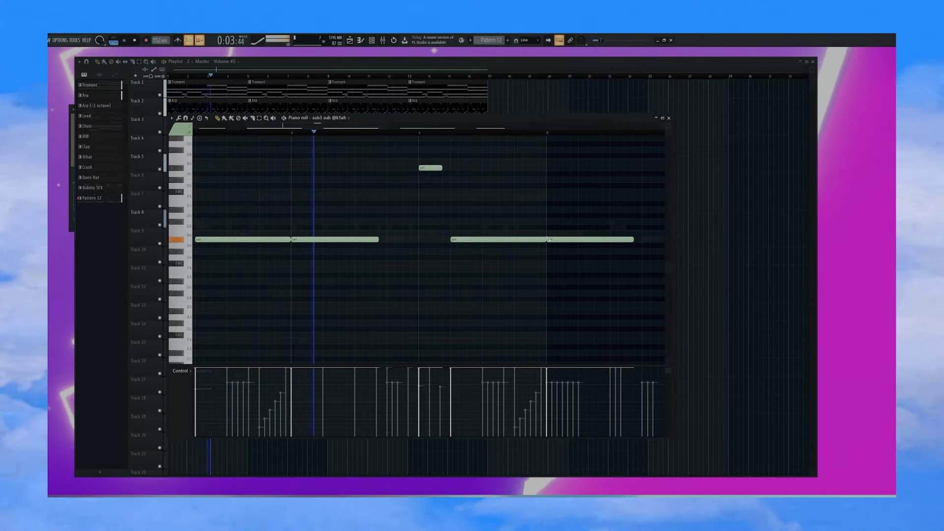
# Step: Shorten the sub3 sub notes that end on a bar line so each leaves a small gap at the end of its phrase
pyautogui.click(546, 235)
pyautogui.rightClick(546, 234)
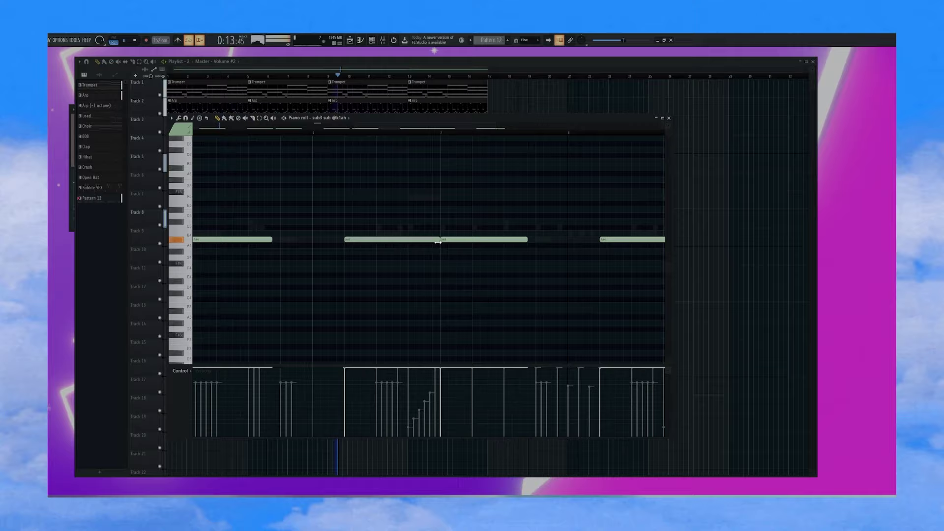
pyautogui.moveTo(438, 241); pyautogui.dragTo(430, 240)
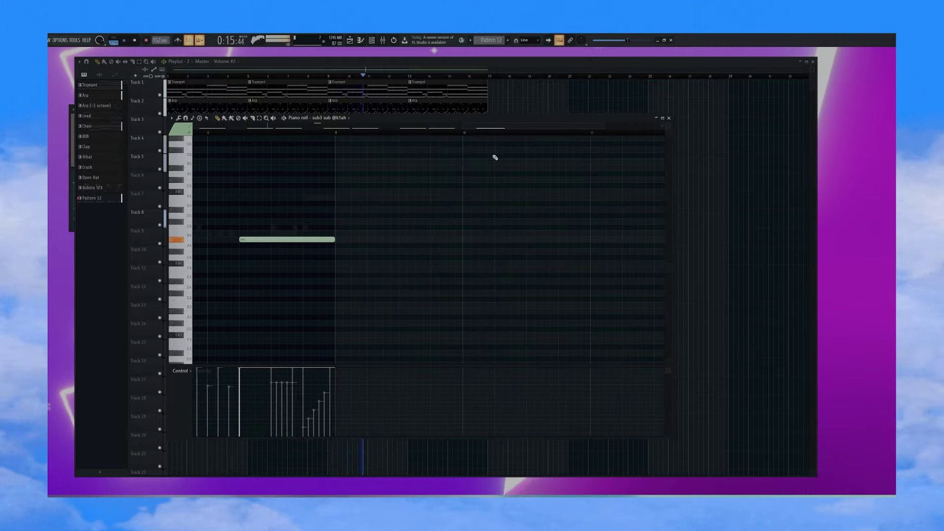
pyautogui.moveTo(336, 239); pyautogui.dragTo(326, 239)
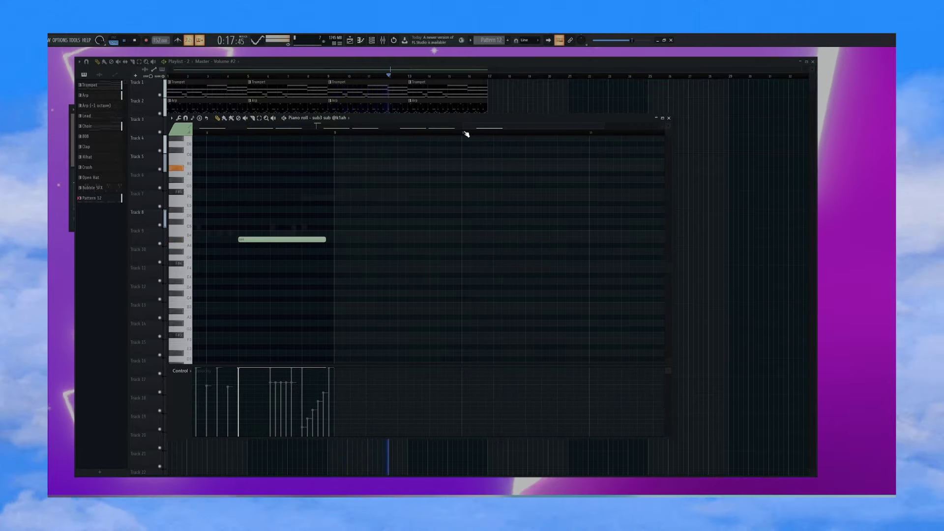
pyautogui.moveTo(468, 133); pyautogui.dragTo(281, 132)
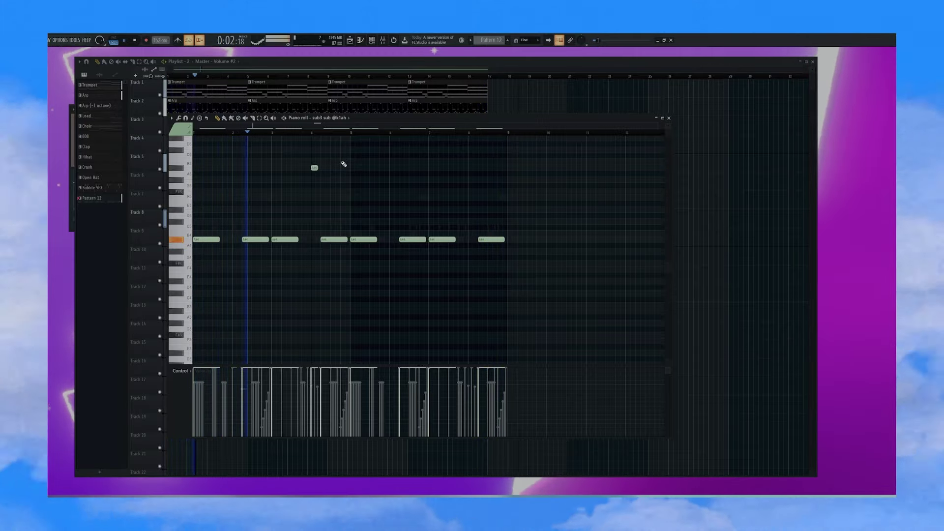
# Step: Audition the beat with the sub bass and replay it from the start with the channel rack open
pyautogui.scroll(3, 344, 164)
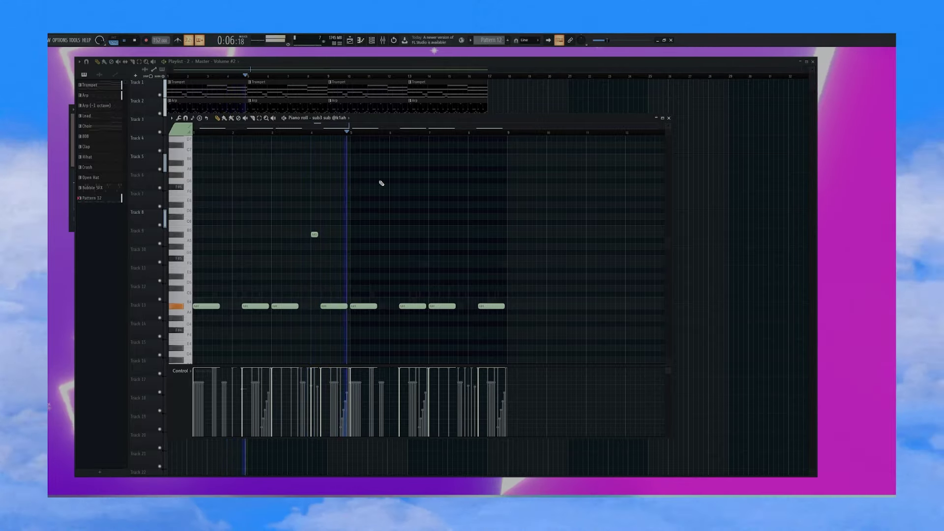
pyautogui.scroll(3, 384, 132)
pyautogui.scroll(-2, 395, 265)
pyautogui.scroll(-1, 395, 264)
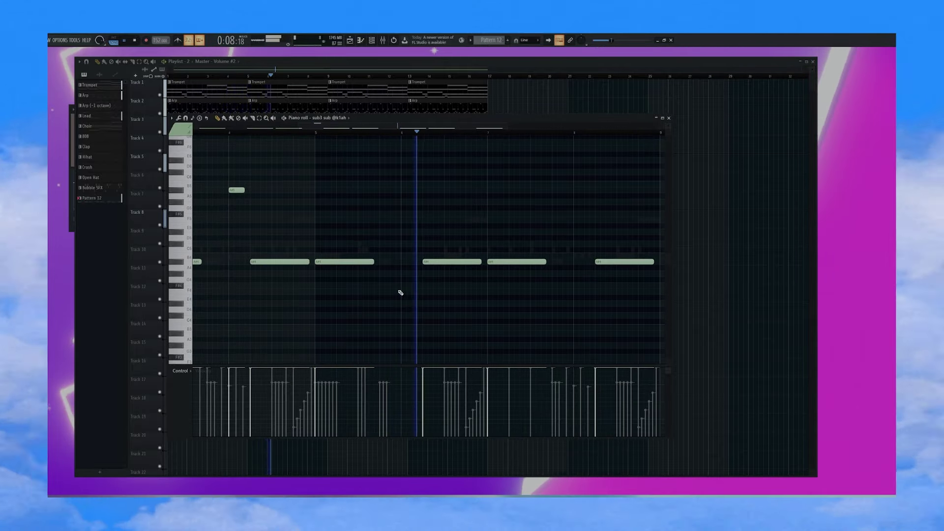
pyautogui.press('F7')
pyautogui.press('F6')
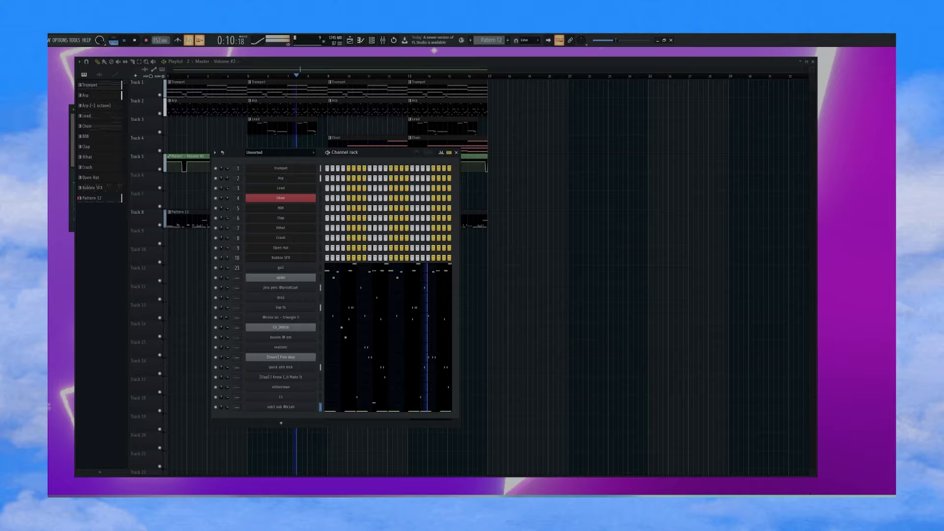
pyautogui.press('space')
pyautogui.press('space')
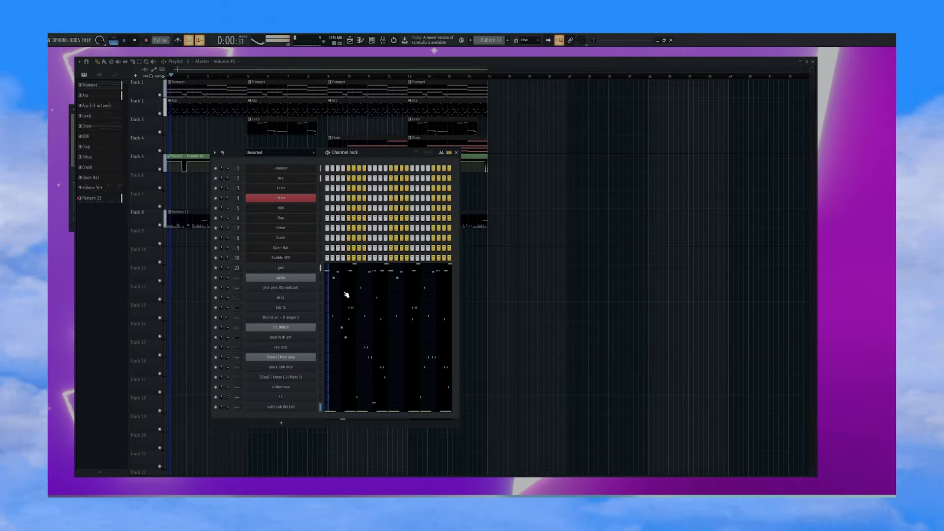
# Step: Open the quick ahh kick channel's piano roll and try an extra hit at the start of bar 6
pyautogui.click(339, 367)
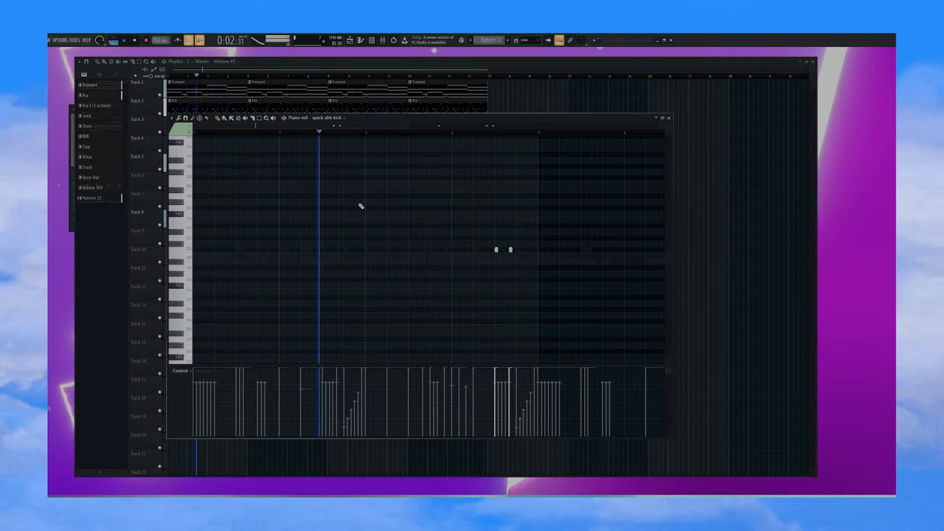
pyautogui.click(442, 240)
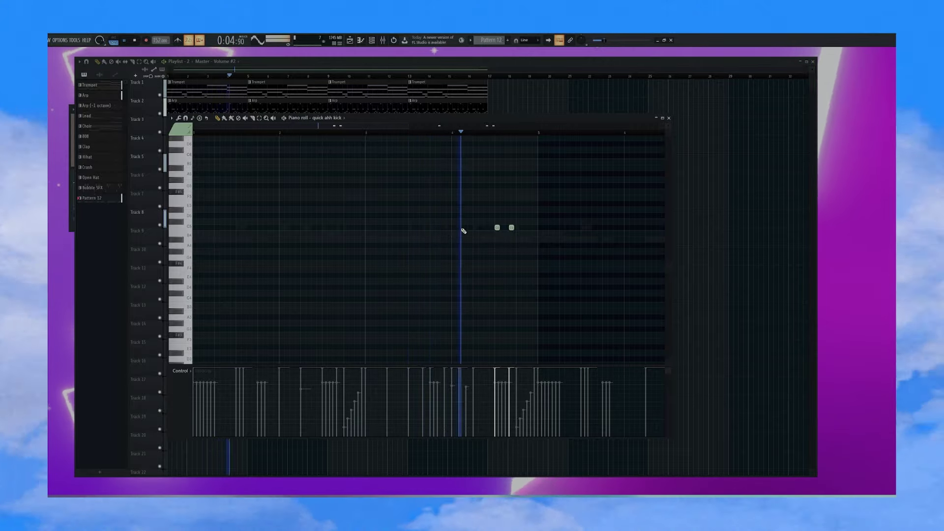
pyautogui.scroll(-3, 496, 134)
pyautogui.scroll(2, 495, 133)
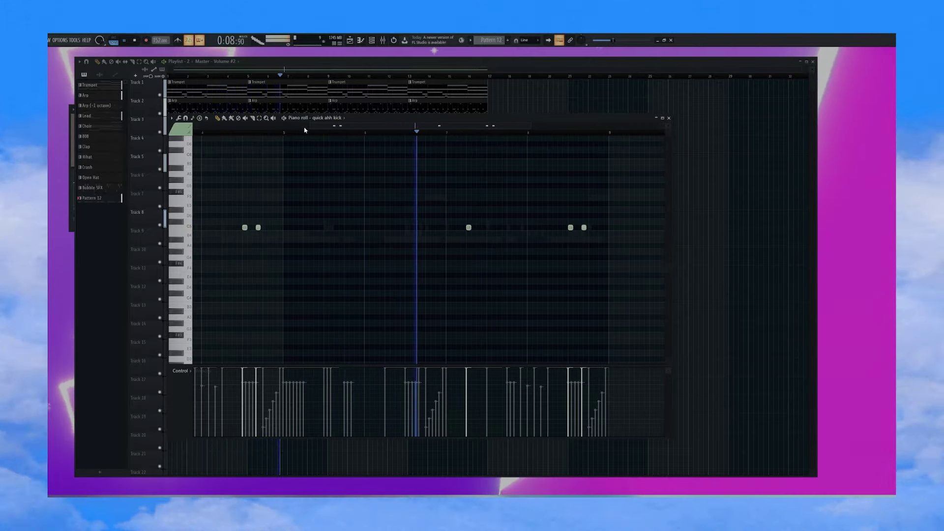
pyautogui.scroll(3, 344, 134)
pyautogui.click(522, 133)
pyautogui.scroll(-1, 423, 133)
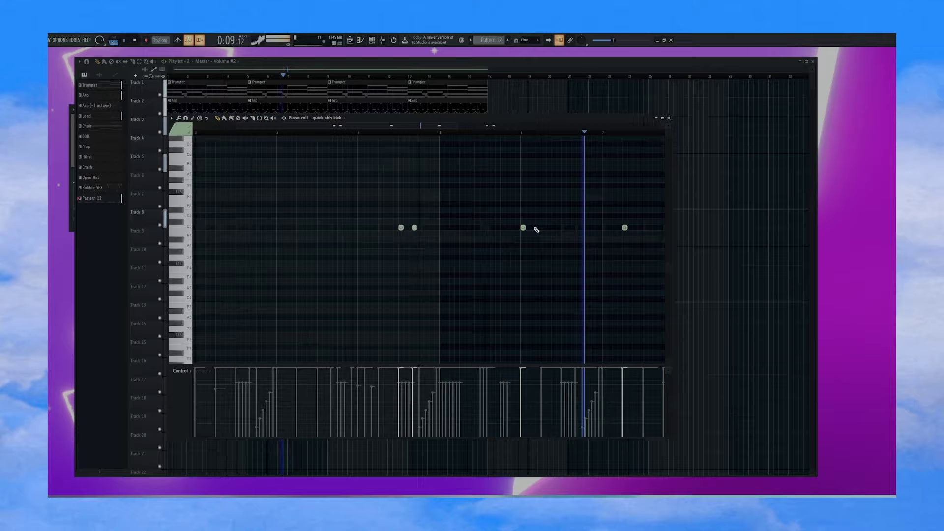
# Step: Try a second quick ahh kick hit shortly after the start of bar 6 and delete both trial hits
pyautogui.click(531, 227)
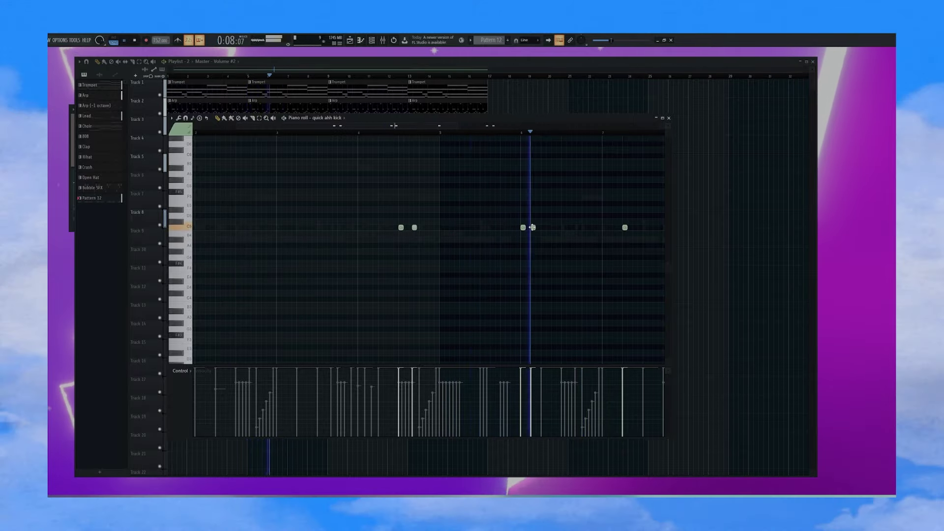
pyautogui.moveTo(532, 227); pyautogui.dragTo(537, 227)
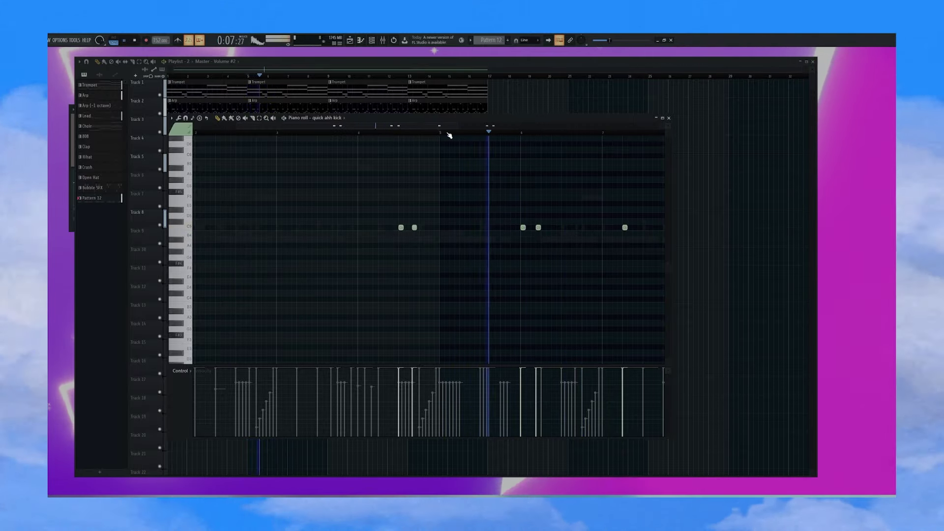
pyautogui.moveTo(415, 126); pyautogui.dragTo(443, 129)
pyautogui.rightClick(486, 228)
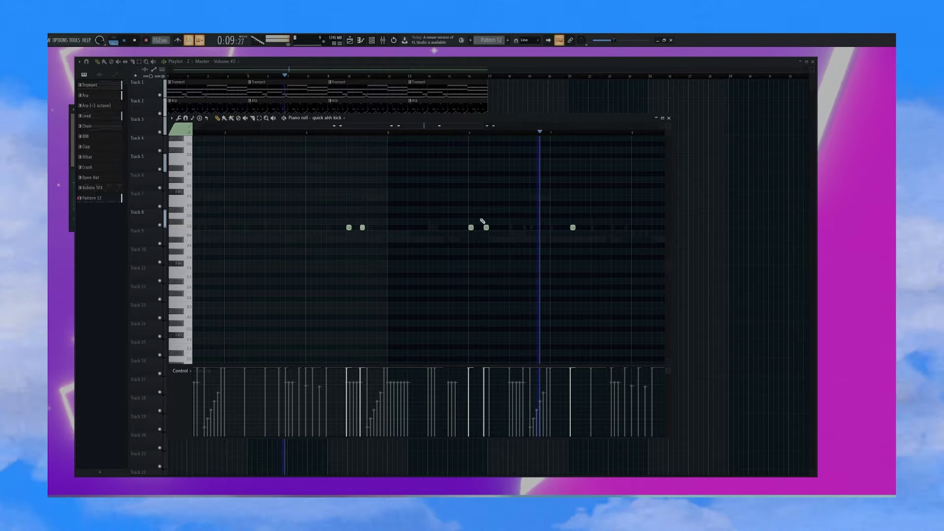
pyautogui.rightClick(471, 228)
pyautogui.press('Escape')
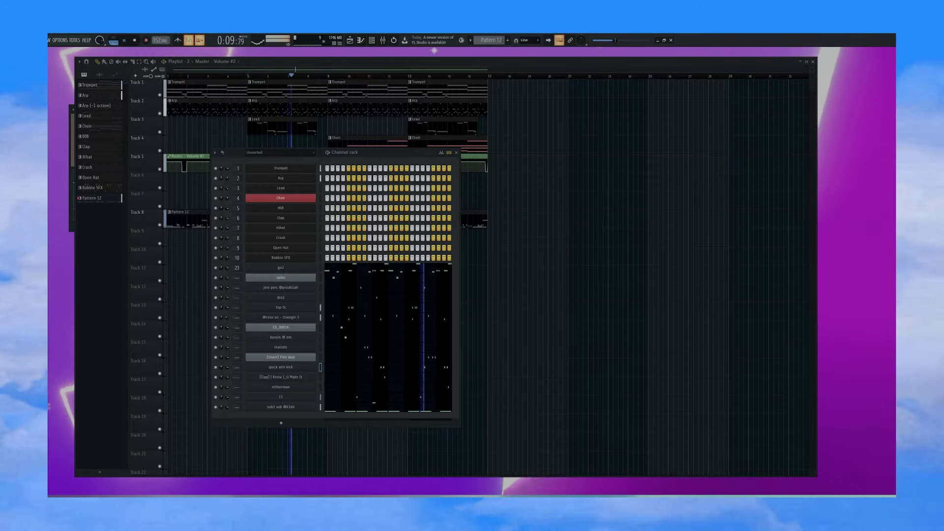
# Step: Add the Laurie Webb Kick sample as a new channel and place one hit at the start of bar 6
pyautogui.moveTo(337, 333); pyautogui.dragTo(303, 414)
pyautogui.rightClick(303, 416)
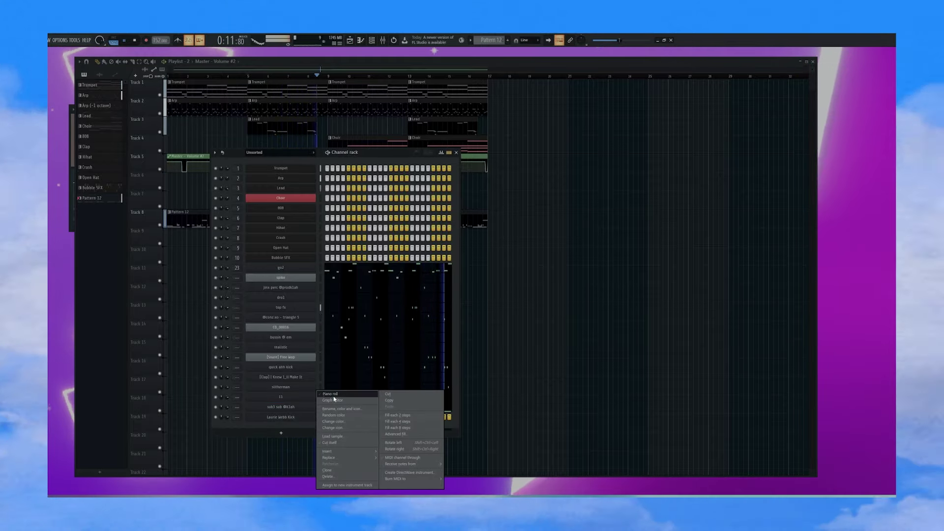
pyautogui.click(333, 395)
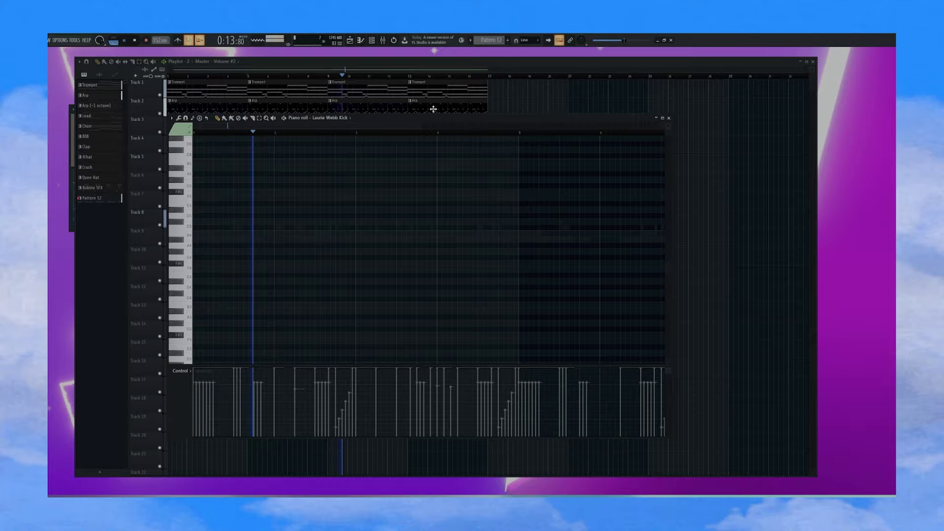
pyautogui.moveTo(327, 127); pyautogui.dragTo(414, 139)
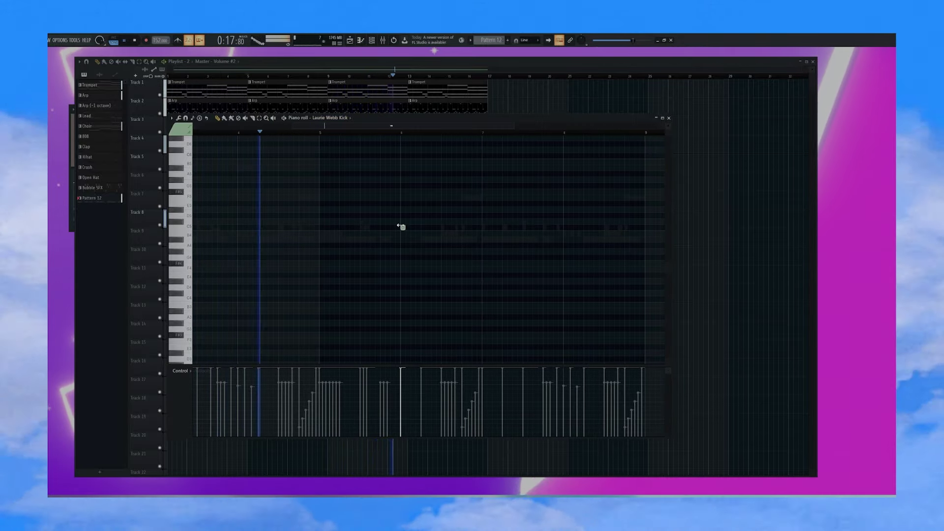
# Step: Raise the Laurie Webb Kick sample's fade-out and trim, and try normalizing it before switching Normalize off again
pyautogui.click(338, 119)
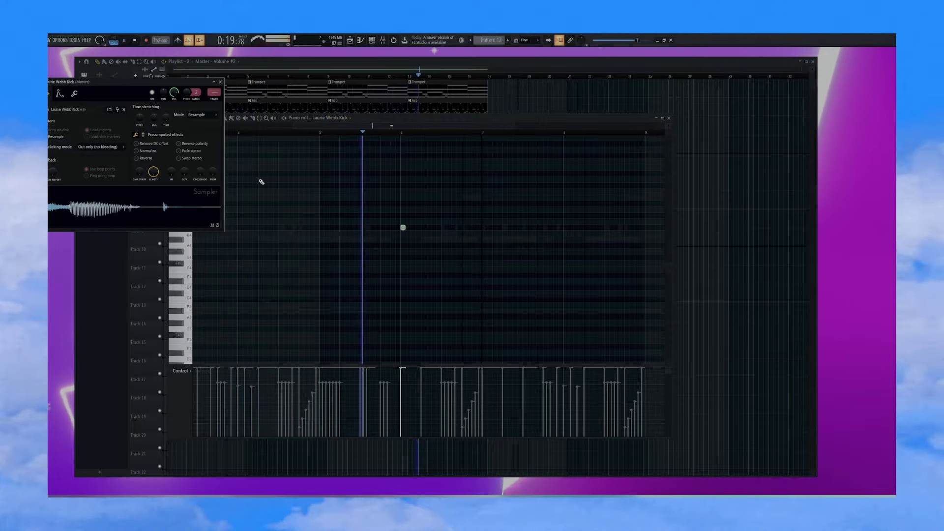
pyautogui.moveTo(212, 171); pyautogui.dragTo(145, 120)
pyautogui.click(148, 151)
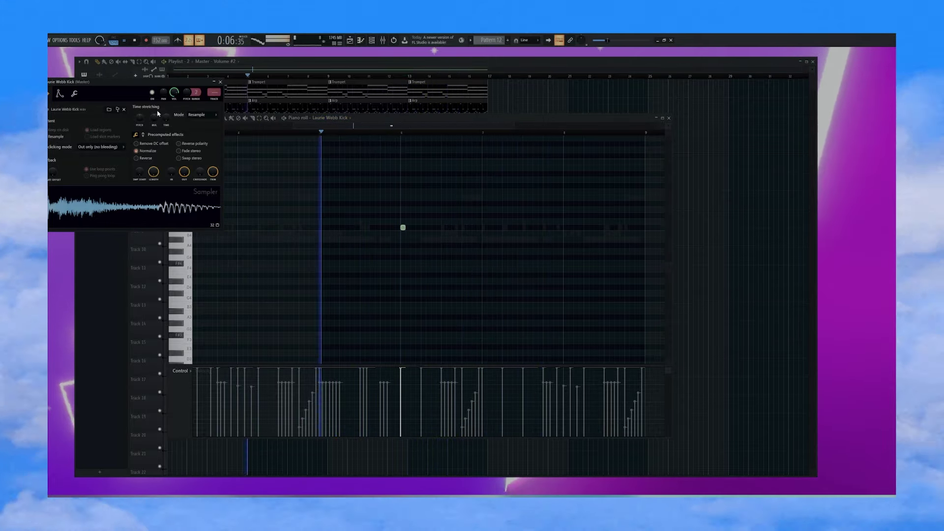
pyautogui.click(143, 152)
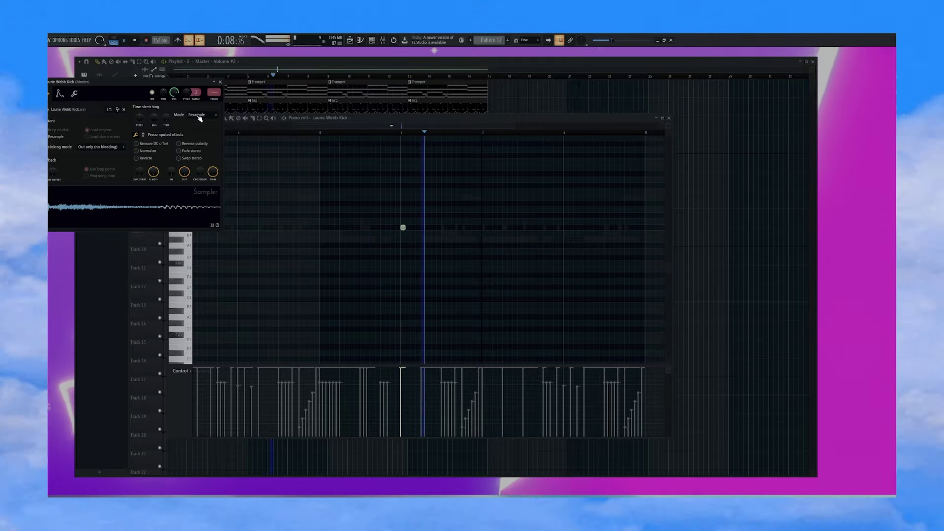
pyautogui.click(220, 82)
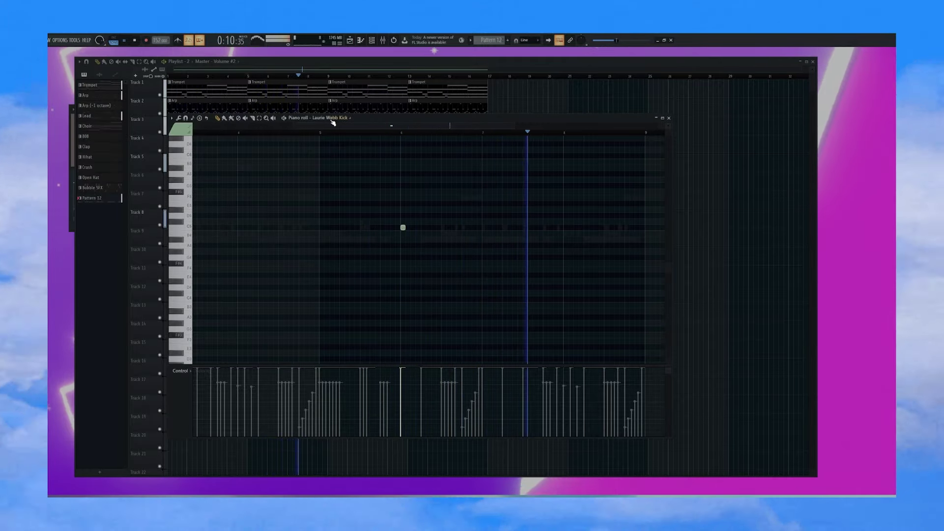
# Step: Fine-tune the Laurie Webb Kick's sample start in its sampler settings and audition the hit in playback
pyautogui.click(331, 119)
pyautogui.press('space')
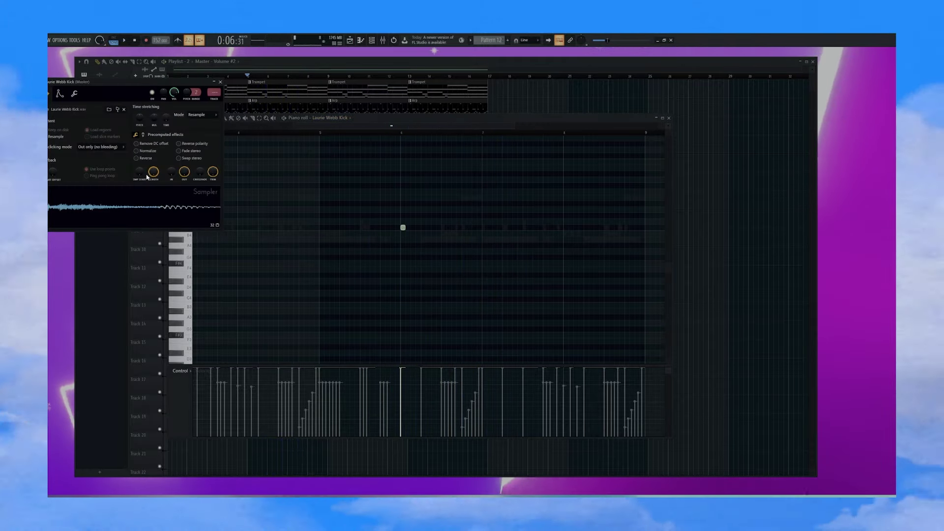
pyautogui.press('space')
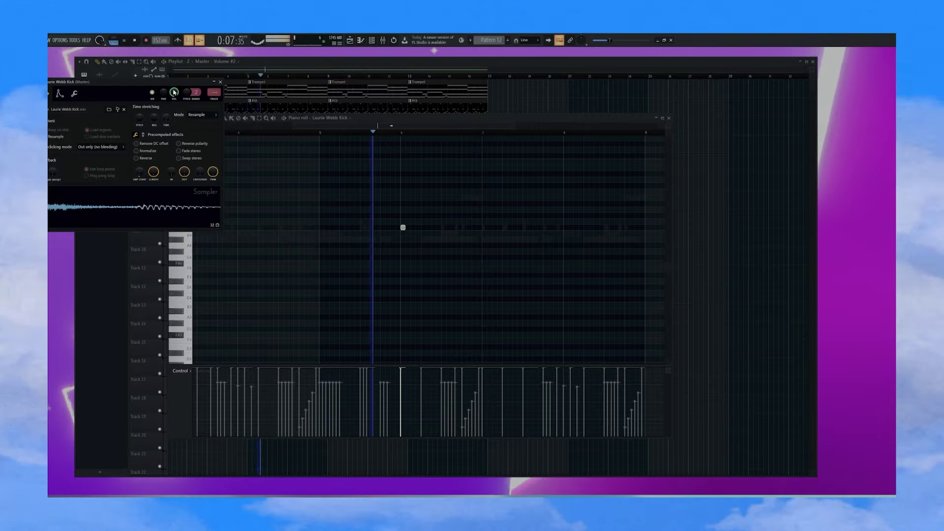
pyautogui.click(220, 82)
pyautogui.scroll(-3, 390, 132)
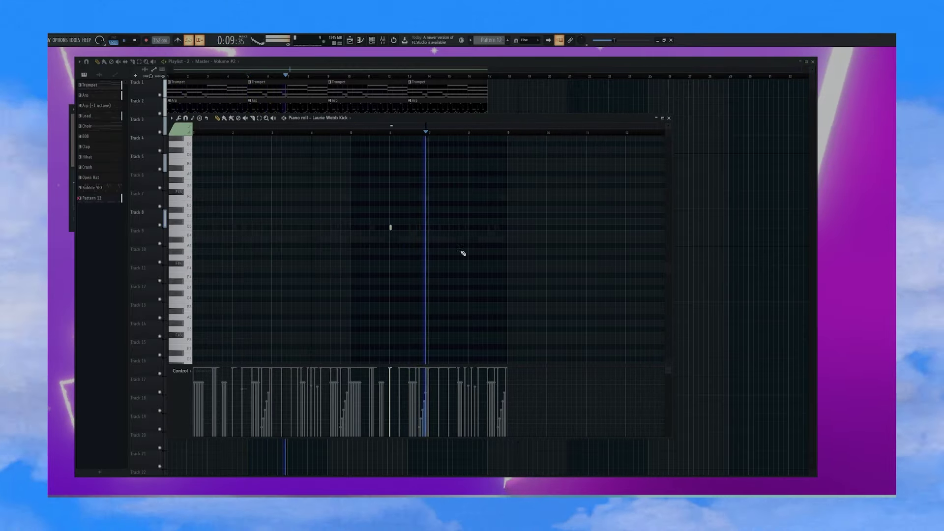
pyautogui.scroll(3, 463, 253)
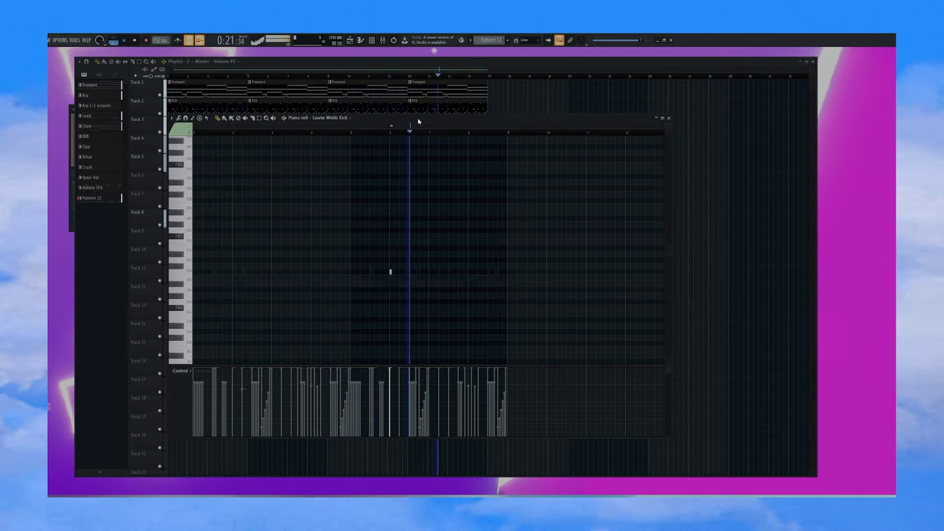
# Step: Route mixer inserts 1 to 3 exclusively to insert 20
pyautogui.press('Escape')
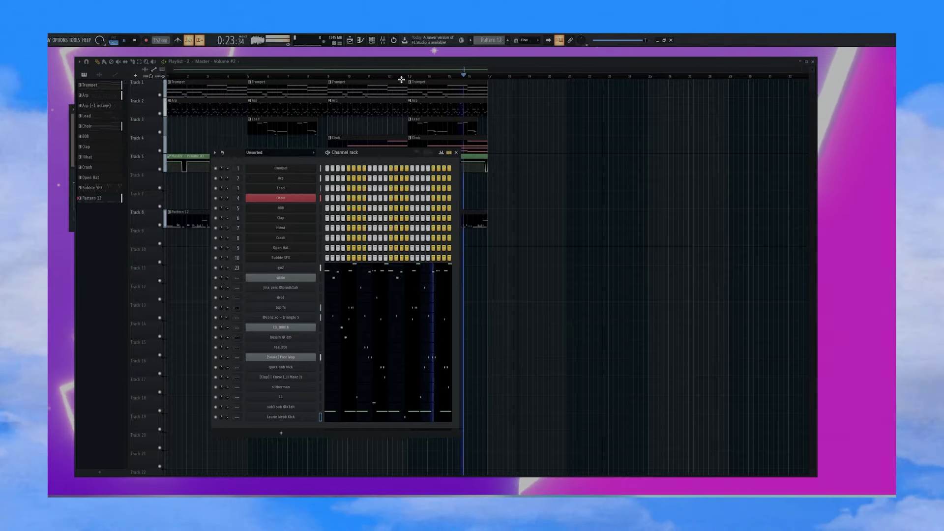
pyautogui.press('F6')
pyautogui.click(382, 41)
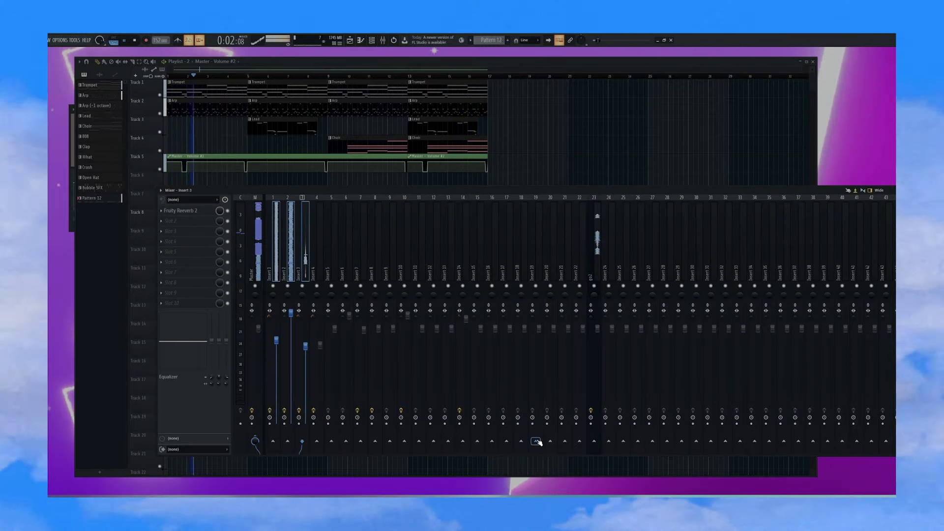
pyautogui.click(577, 450)
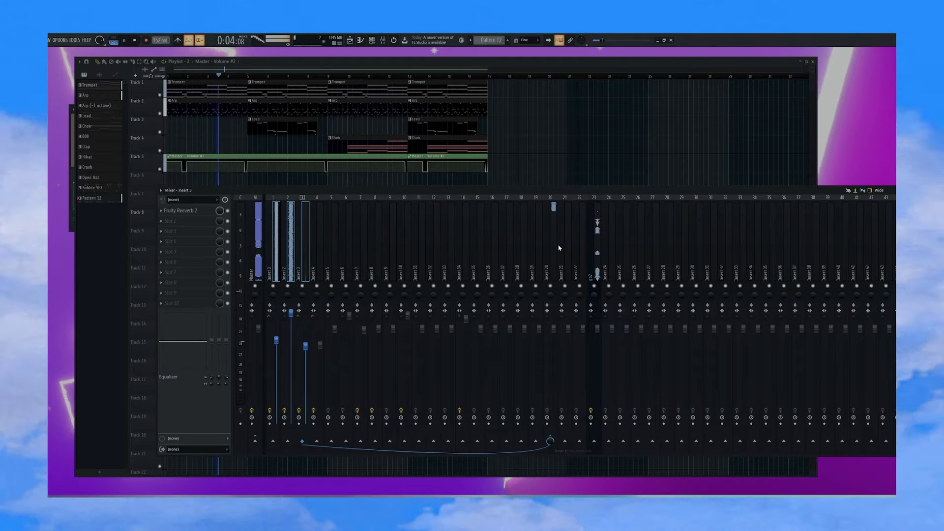
# Step: Try ShaperBox2 in the first effect slot of mixer insert 20
pyautogui.click(553, 246)
pyautogui.click(179, 210)
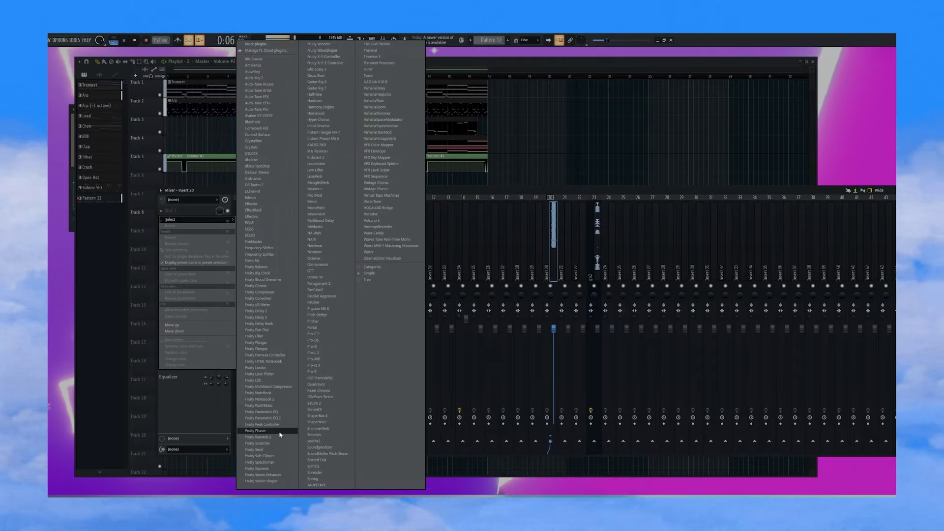
pyautogui.click(317, 421)
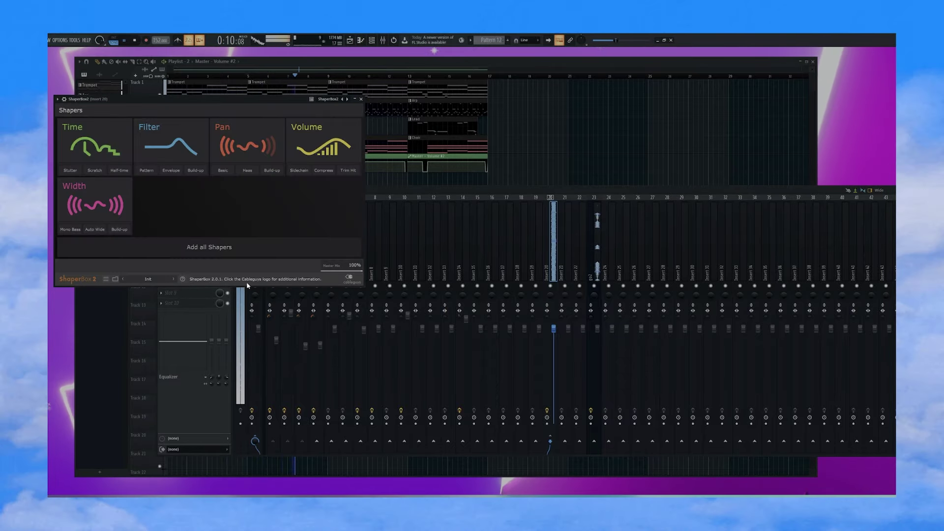
pyautogui.click(182, 243)
# Step: Replace ShaperBox2 on mixer insert 20 with ShimmerVerb and lower that slot's mix level
pyautogui.click(164, 214)
pyautogui.moveTo(172, 220)
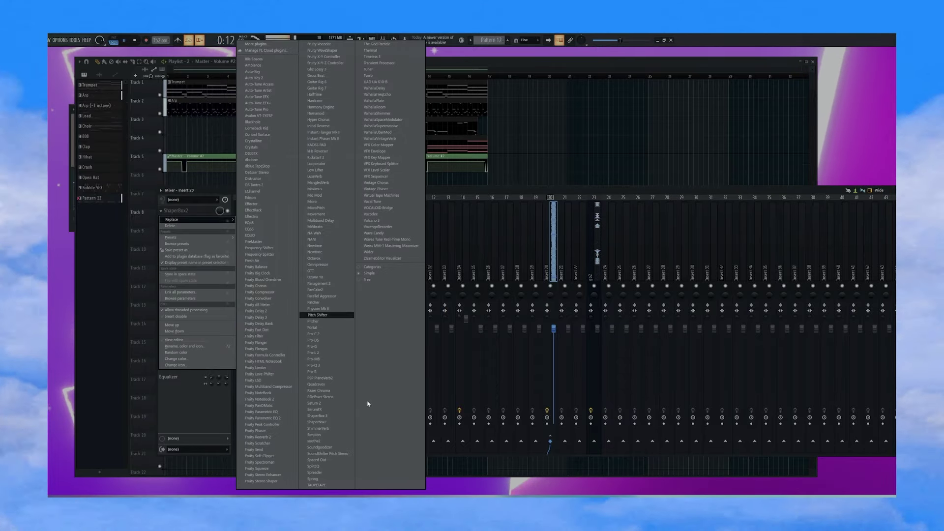
pyautogui.click(342, 429)
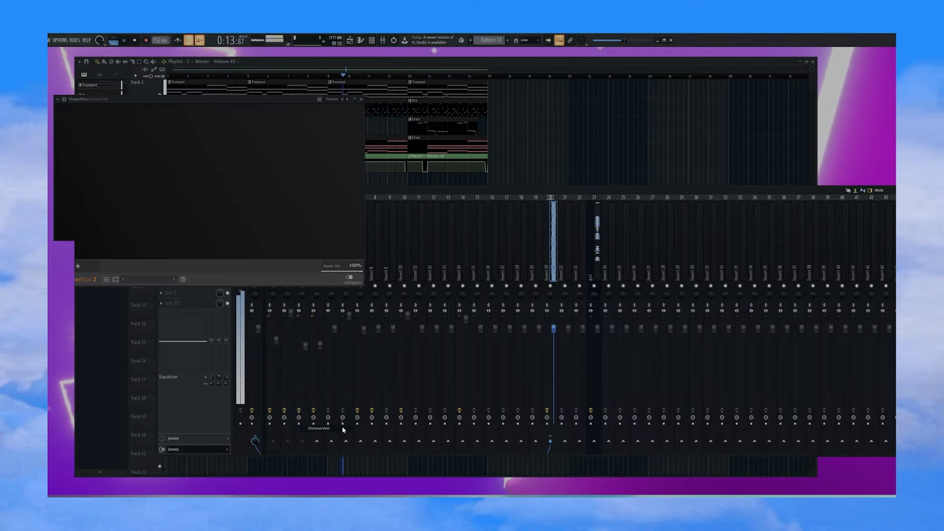
pyautogui.press('Escape')
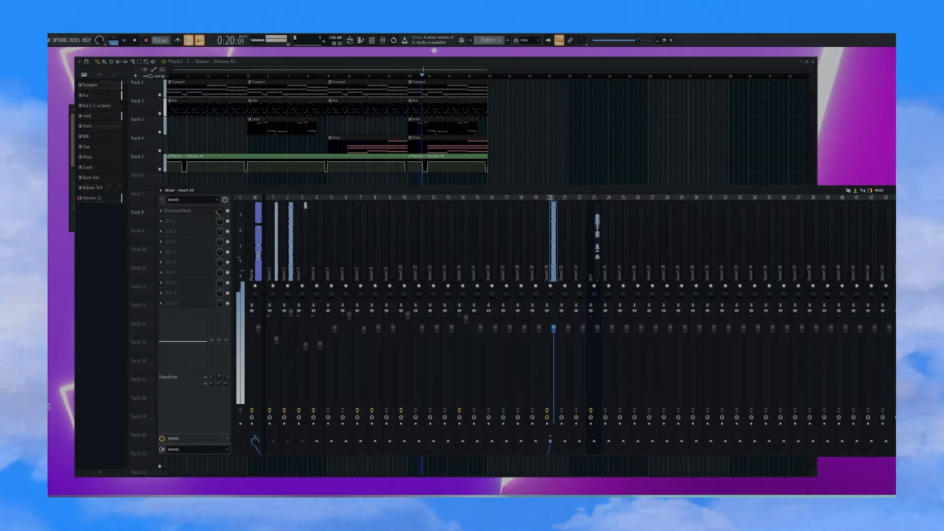
pyautogui.click(217, 211)
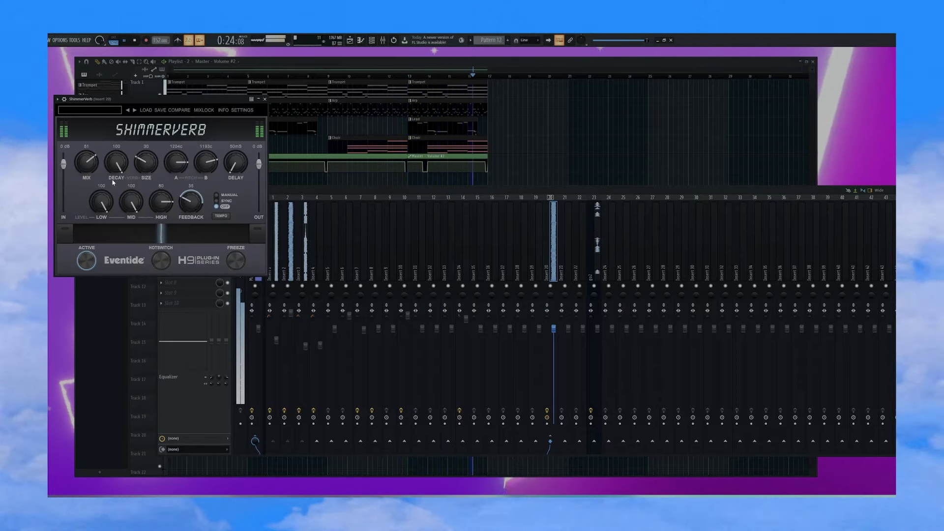
pyautogui.press('Escape')
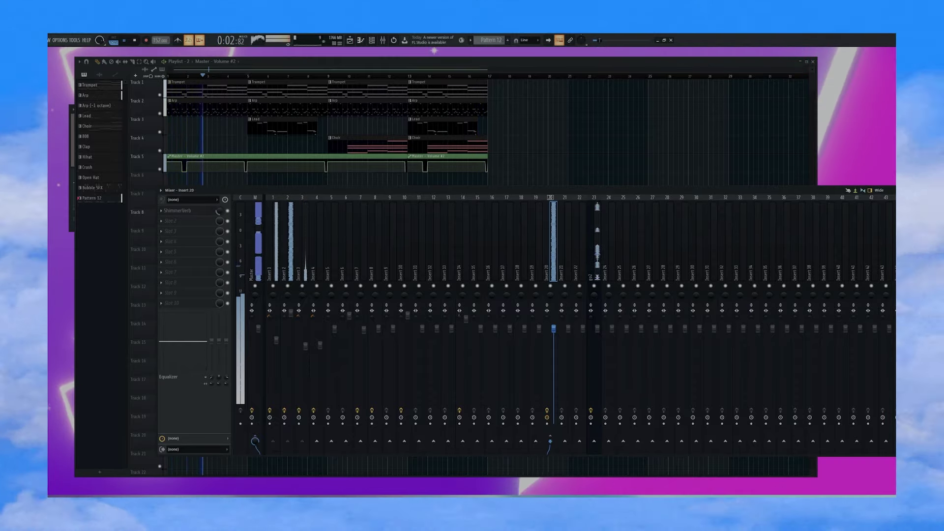
# Step: Select both Pattern 12 clips in the playlist and split Pattern 12 by channel
pyautogui.press('F9')
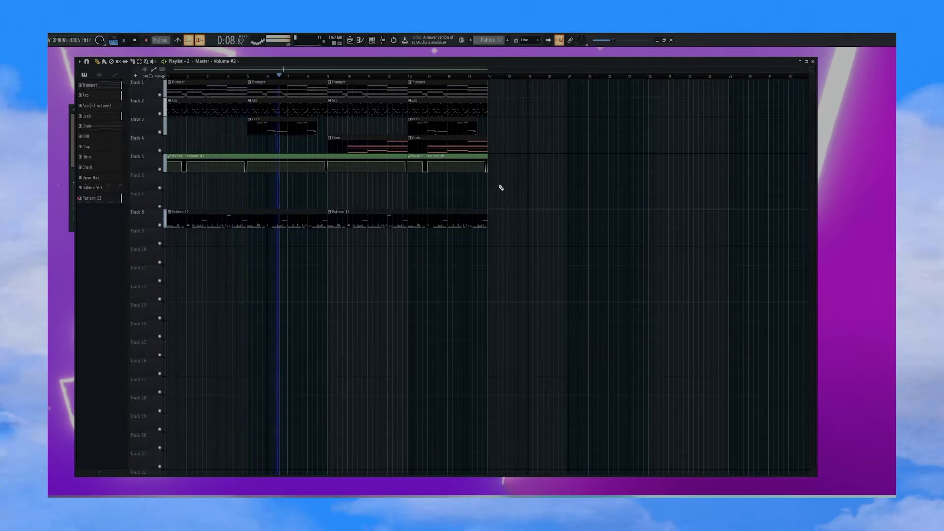
pyautogui.keyDown('ctrl'); pyautogui.moveTo(500, 198); pyautogui.dragTo(295, 221); pyautogui.keyUp('ctrl')
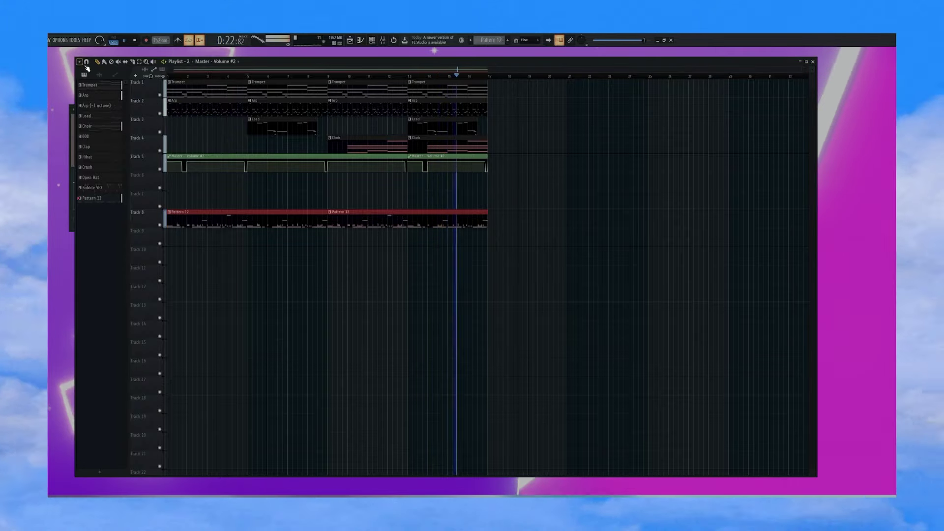
pyautogui.rightClick(109, 198)
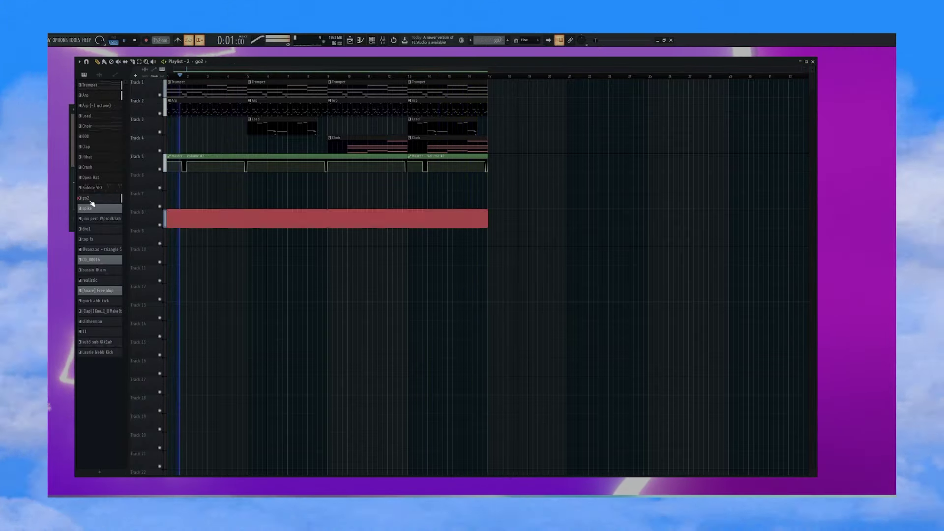
# Step: Remove the original pattern clips and place the split patterns from gs2 to Laurie Webb Kick on separate tracks from Track 6, starting at bar 1
pyautogui.keyDown('ctrl'); pyautogui.click(91, 201); pyautogui.keyUp('ctrl')
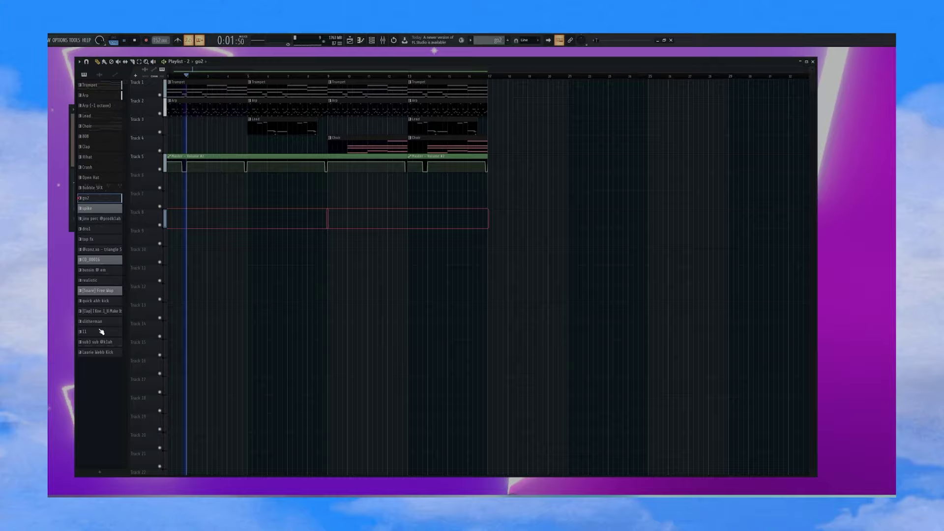
pyautogui.keyDown('shift'); pyautogui.click(91, 352); pyautogui.keyUp('shift')
pyautogui.moveTo(103, 210); pyautogui.dragTo(220, 214)
# Step: Select the shortest split clips, including CD_00016, realistic and the clap, even out their lengths and extend them through bar 5
pyautogui.keyDown('ctrl'); pyautogui.click(249, 199); pyautogui.keyUp('ctrl')
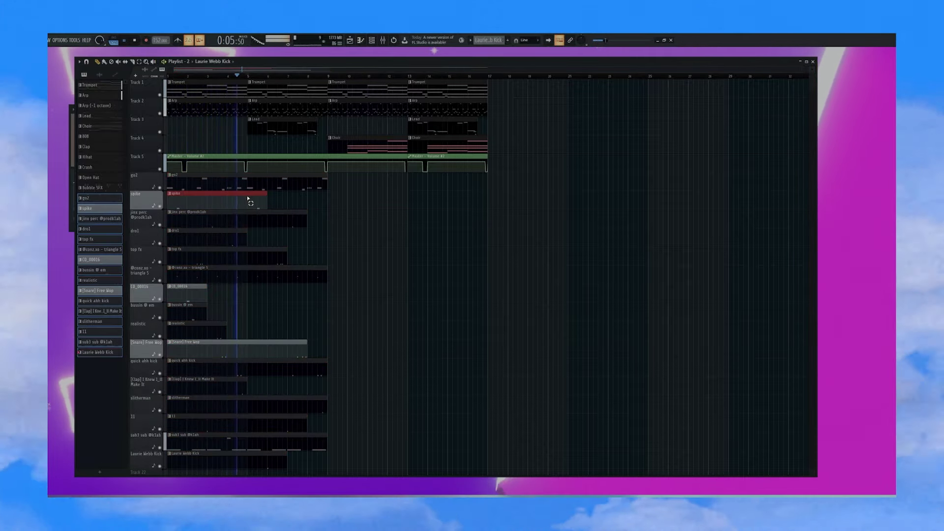
pyautogui.scroll(-2, 231, 221)
pyautogui.moveTo(201, 247); pyautogui.dragTo(247, 282)
pyautogui.keyDown('ctrl'); pyautogui.keyDown('shift'); pyautogui.click(222, 278); pyautogui.keyUp('shift'); pyautogui.keyUp('ctrl')
pyautogui.keyDown('ctrl'); pyautogui.click(236, 186); pyautogui.keyUp('ctrl')
pyautogui.keyDown('ctrl'); pyautogui.click(241, 339); pyautogui.keyUp('ctrl')
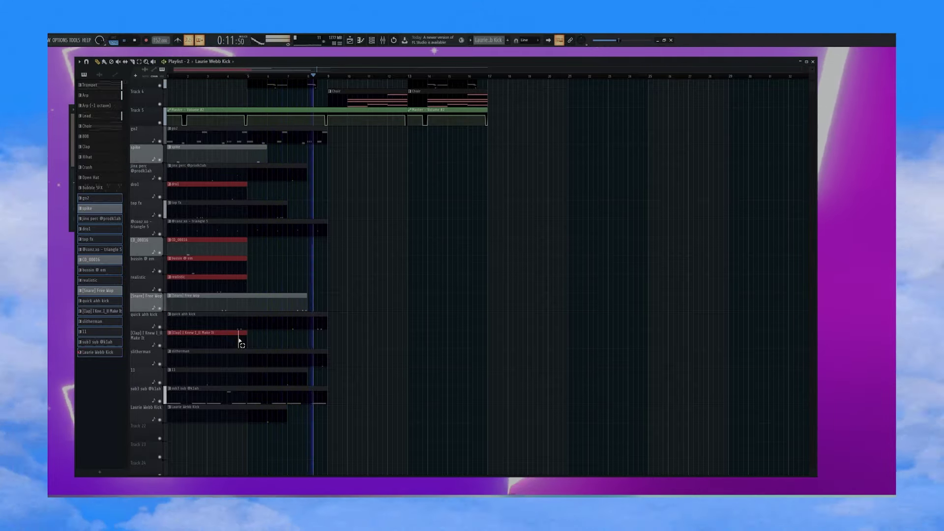
pyautogui.moveTo(247, 340); pyautogui.dragTo(268, 343)
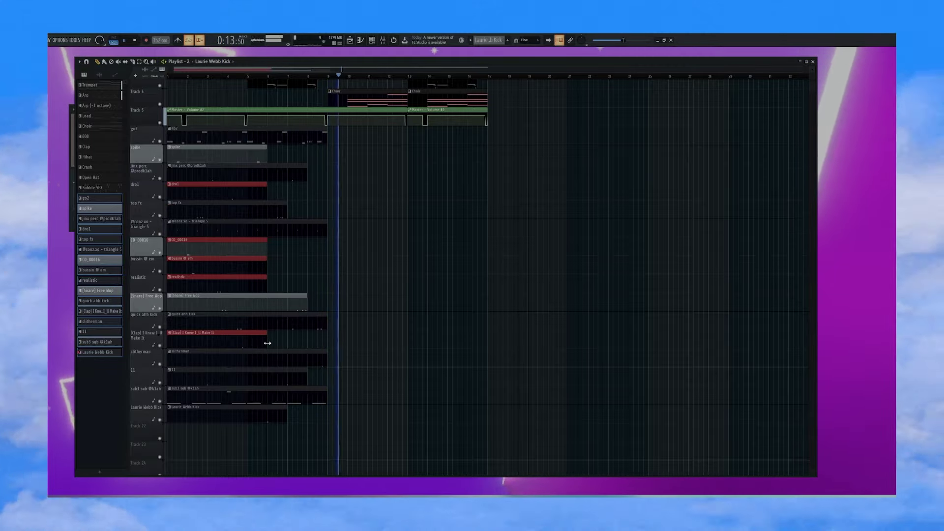
# Step: Add the spike, top fx, 11 and snare clips to the selection and resize the selected clips to end with bar 6
pyautogui.keyDown('ctrl'); pyautogui.click(267, 156); pyautogui.keyUp('ctrl')
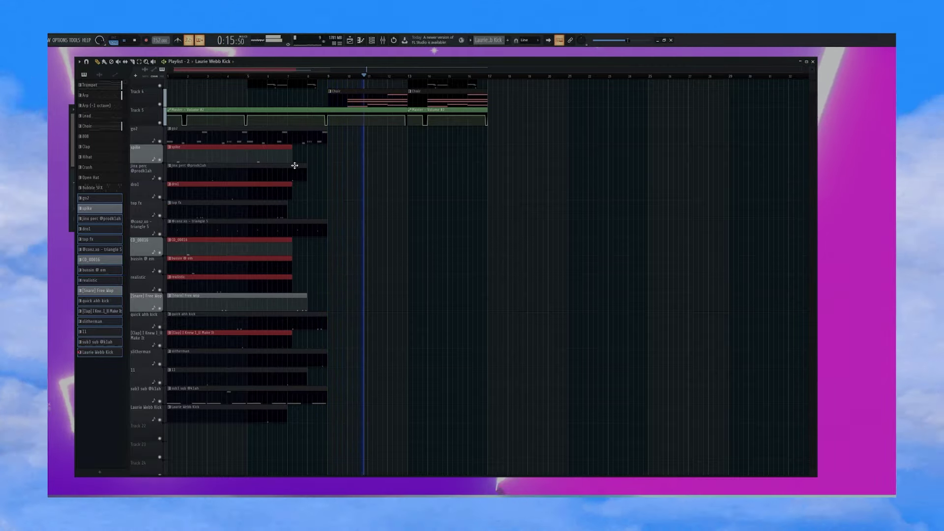
pyautogui.keyDown('ctrl'); pyautogui.click(280, 210); pyautogui.keyUp('ctrl')
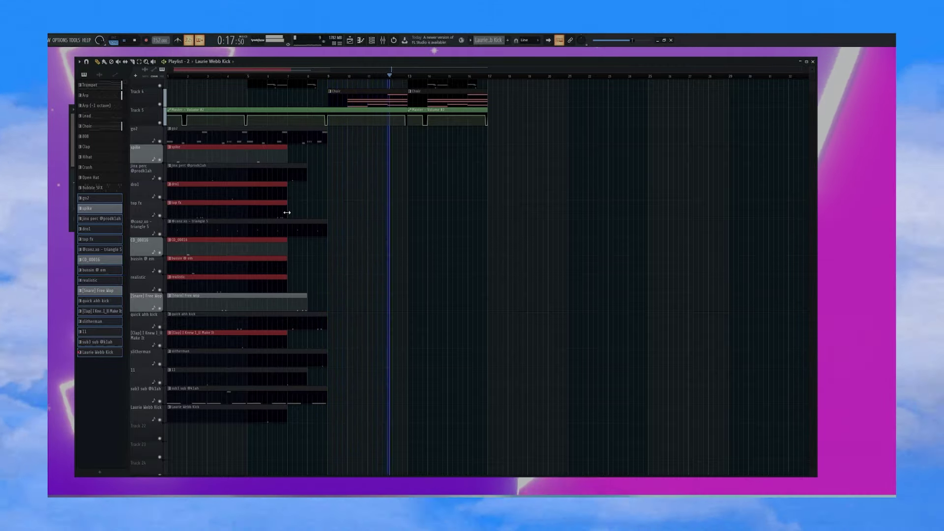
pyautogui.moveTo(287, 213); pyautogui.dragTo(307, 214)
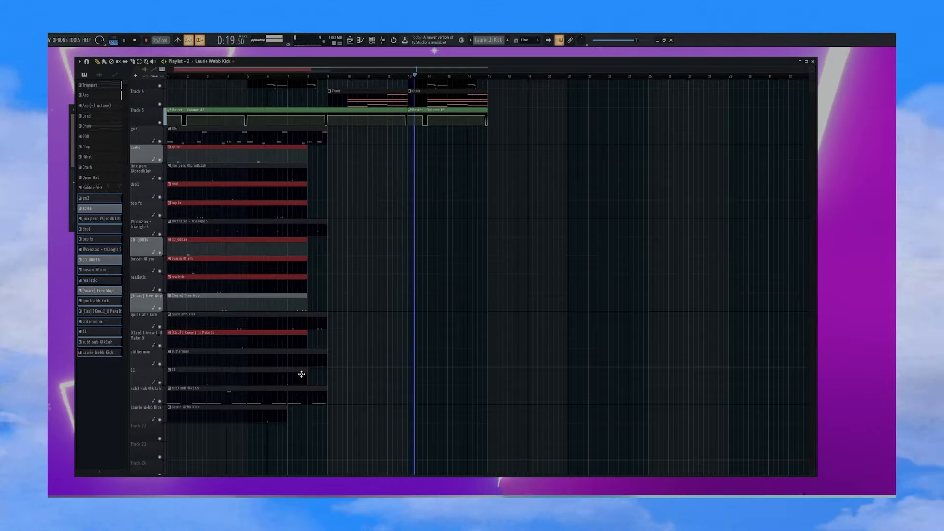
pyautogui.keyDown('ctrl'); pyautogui.click(301, 374); pyautogui.keyUp('ctrl')
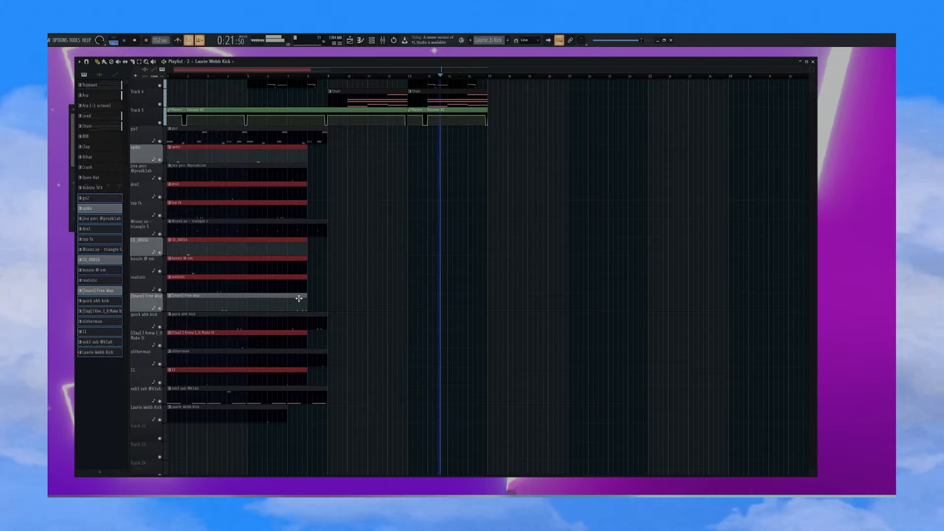
pyautogui.keyDown('ctrl'); pyautogui.click(298, 300); pyautogui.keyUp('ctrl')
pyautogui.moveTo(305, 301); pyautogui.dragTo(287, 303)
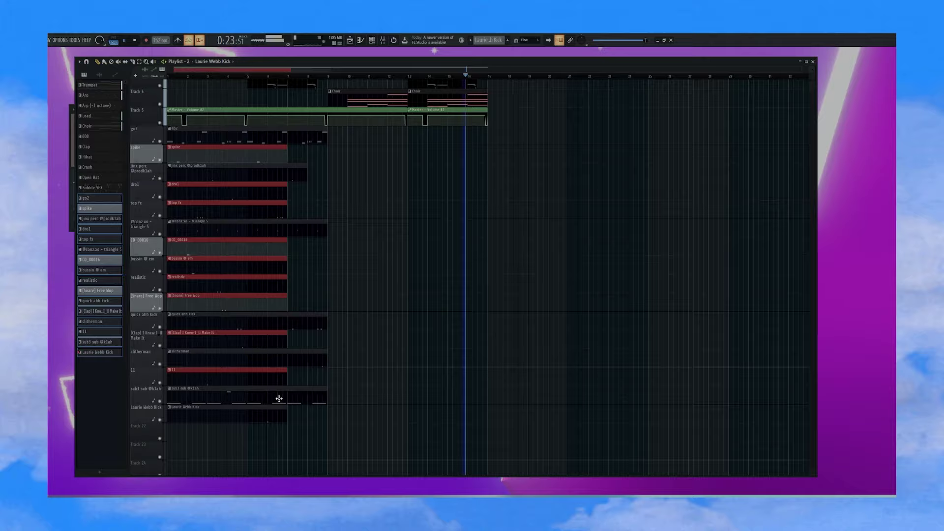
# Step: Include the Laurie Webb Kick clip and extend the selected clips, then the jinx perc clip, to the end of bar 8
pyautogui.keyDown('ctrl'); pyautogui.click(284, 417); pyautogui.keyUp('ctrl')
pyautogui.moveTo(287, 418); pyautogui.dragTo(327, 418)
pyautogui.keyDown('ctrl'); pyautogui.click(302, 178); pyautogui.keyUp('ctrl')
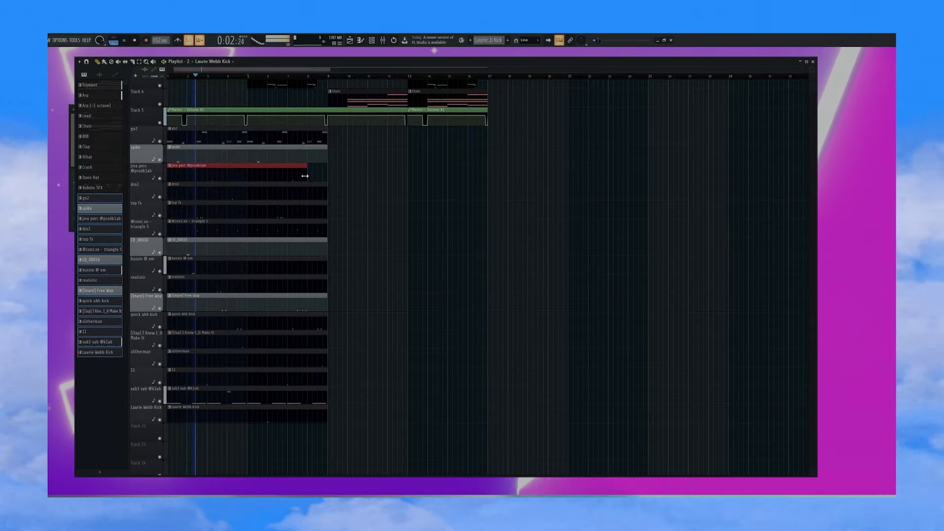
pyautogui.moveTo(306, 178); pyautogui.dragTo(326, 182)
# Step: Select all the split drum and sub clips in bars 1 to 8 and duplicate them into bars 9 to 16
pyautogui.moveTo(343, 126); pyautogui.dragTo(167, 413)
pyautogui.hotkey('ctrl', 'b')
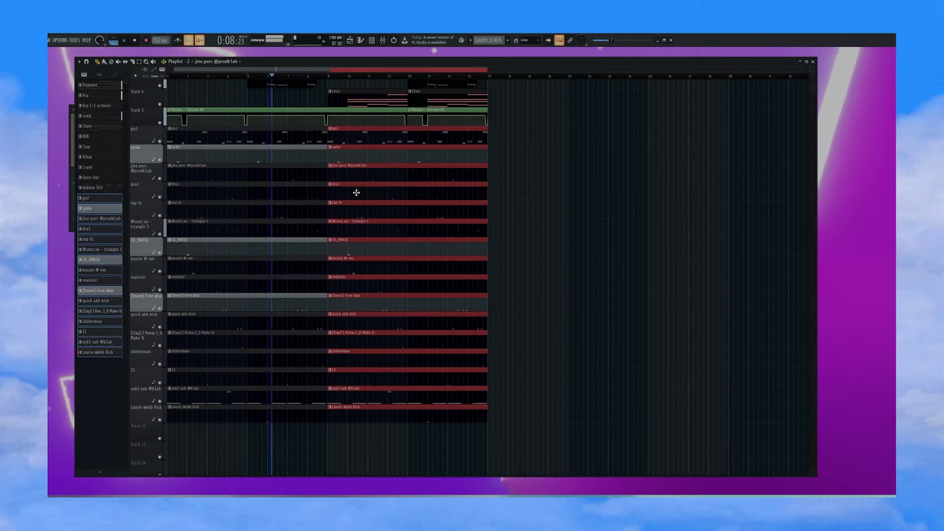
pyautogui.scroll(3, 372, 138)
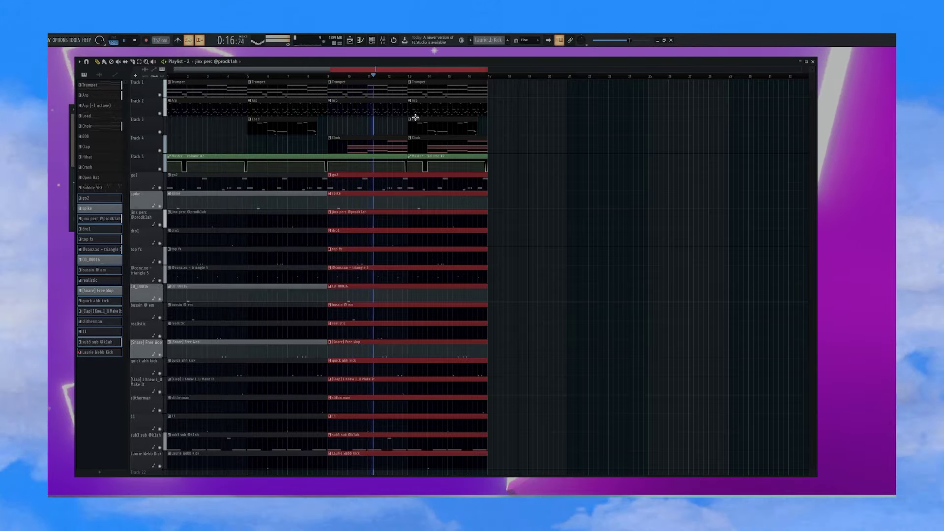
# Step: Select every clip of the 16-bar arrangement and duplicate it into bars 17 to 32
pyautogui.scroll(-2, 523, 221)
pyautogui.moveTo(501, 403); pyautogui.dragTo(236, 83)
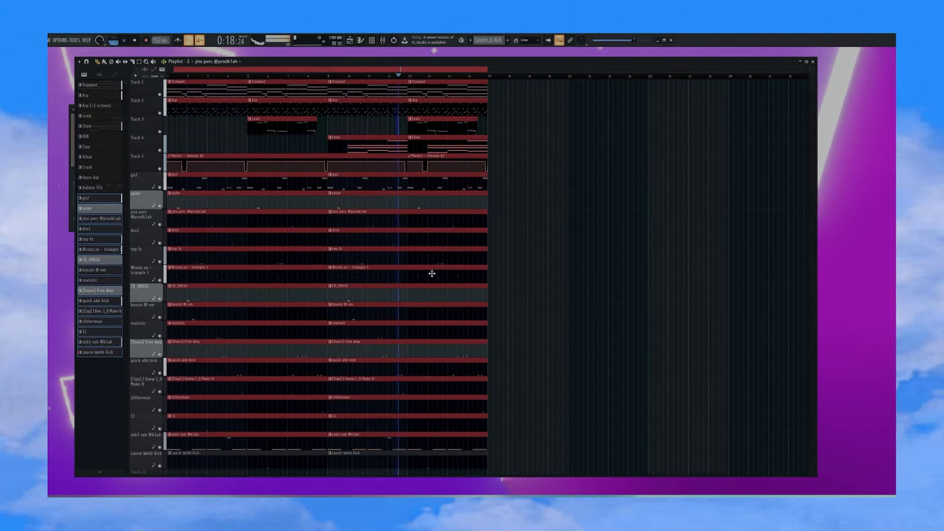
pyautogui.scroll(-3, 573, 431)
pyautogui.scroll(4, 573, 431)
pyautogui.hotkey('ctrl', 'b')
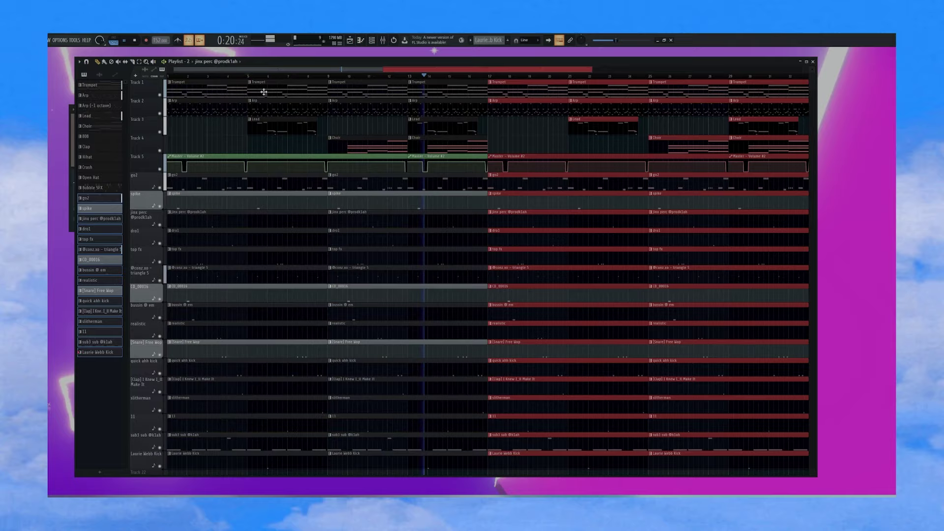
# Step: Review the tracks of the 32-bar arrangement during playback to judge which drum clips to vary
pyautogui.scroll(-2, 449, 78)
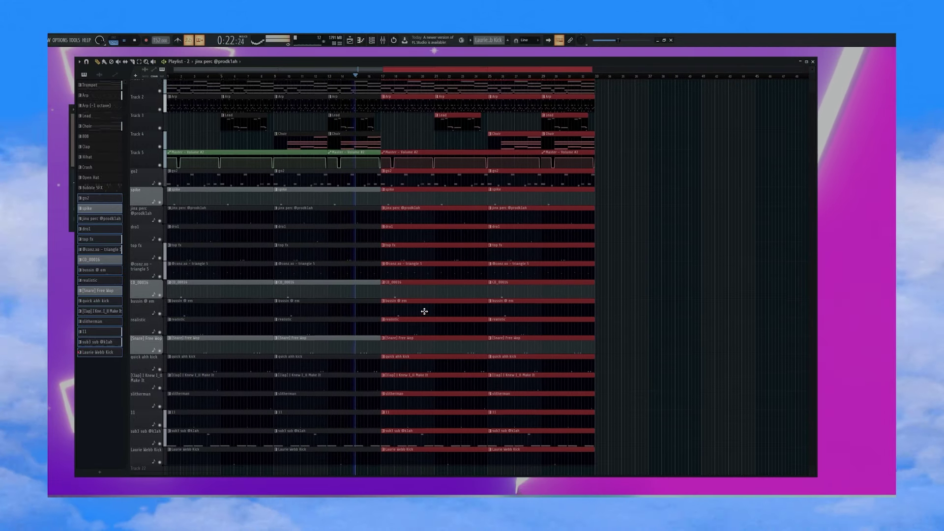
pyautogui.scroll(-1, 452, 305)
pyautogui.scroll(2, 453, 239)
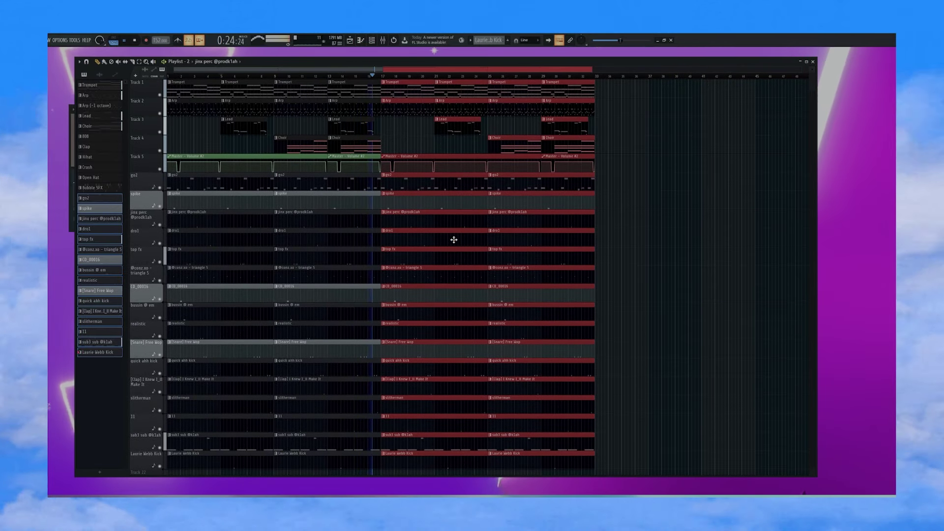
pyautogui.scroll(-5, 427, 243)
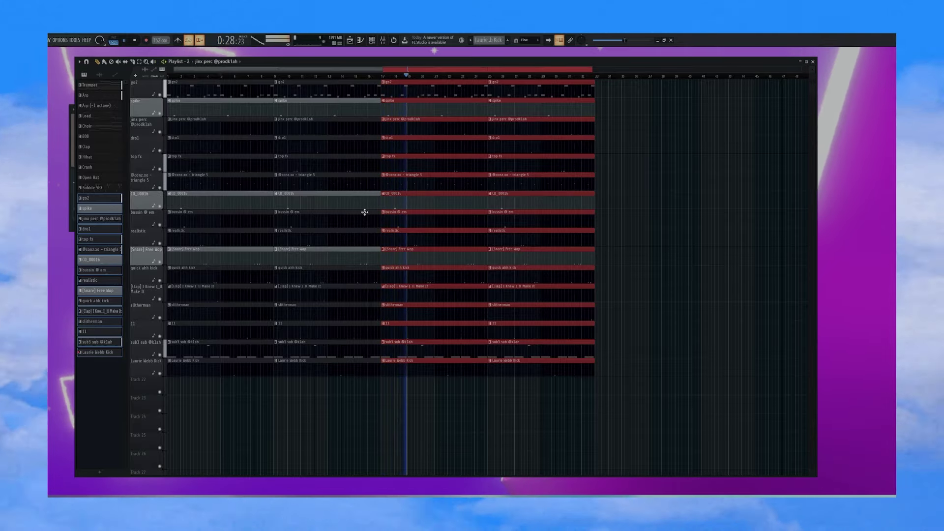
pyautogui.scroll(3, 148, 186)
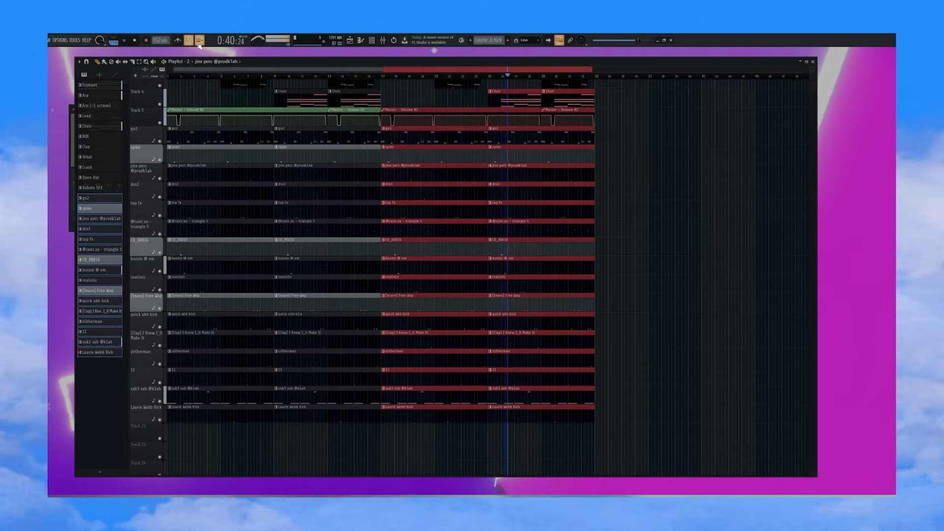
pyautogui.scroll(-2, 573, 215)
pyautogui.scroll(-3, 376, 248)
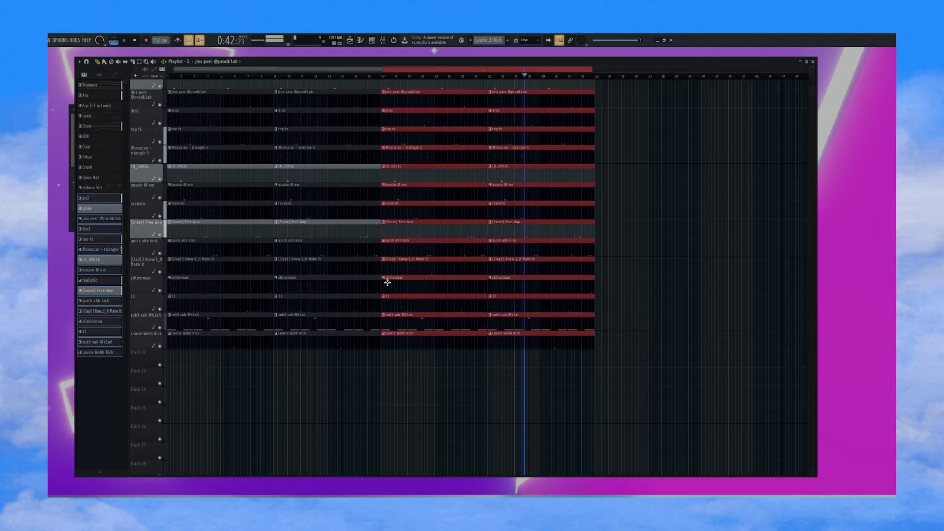
pyautogui.scroll(3, 171, 261)
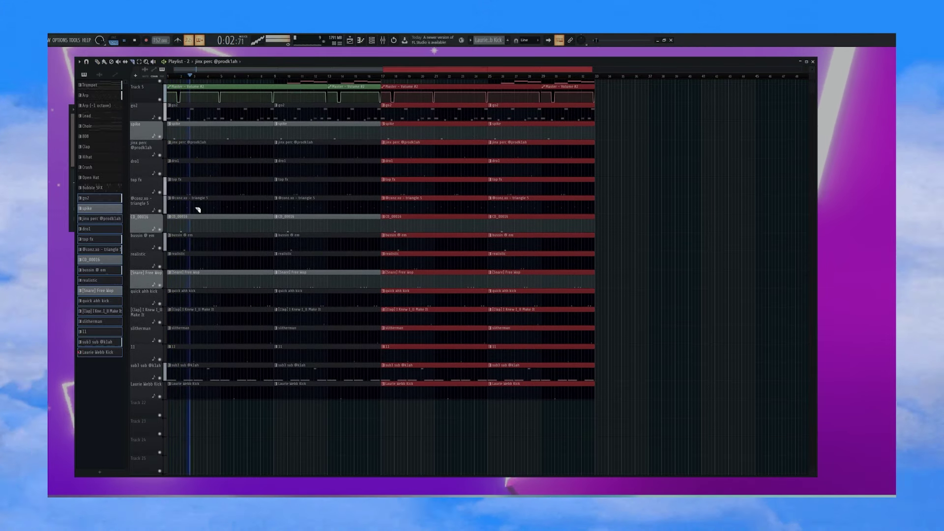
# Step: Slice the first top fx clip between bars 2 and 3, and delete the triangle clips in bars 1 to 8 and 17 to 24
pyautogui.click(189, 191)
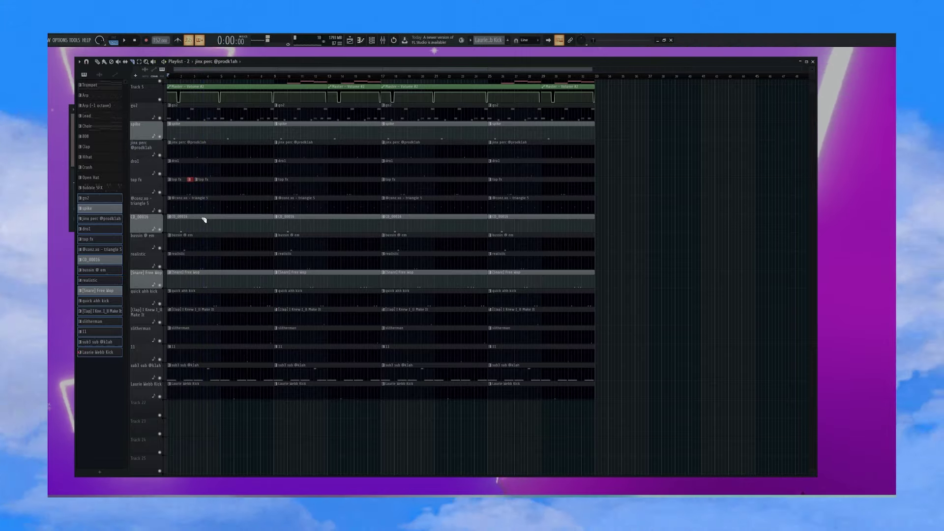
pyautogui.click(197, 213)
pyautogui.press('Delete')
pyautogui.press('space')
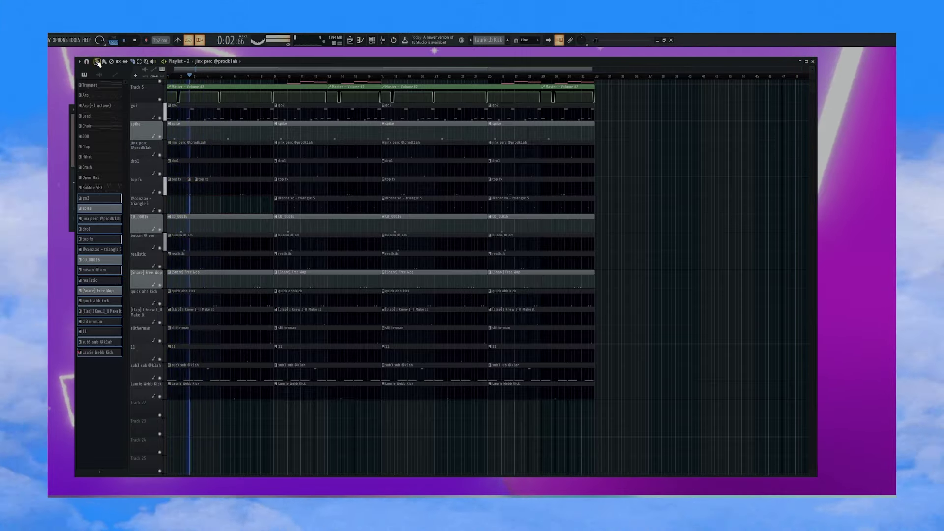
pyautogui.rightClick(442, 210)
# Step: Trim the start of the first sub3 sub clip so it begins early in bar 2
pyautogui.scroll(1, 302, 210)
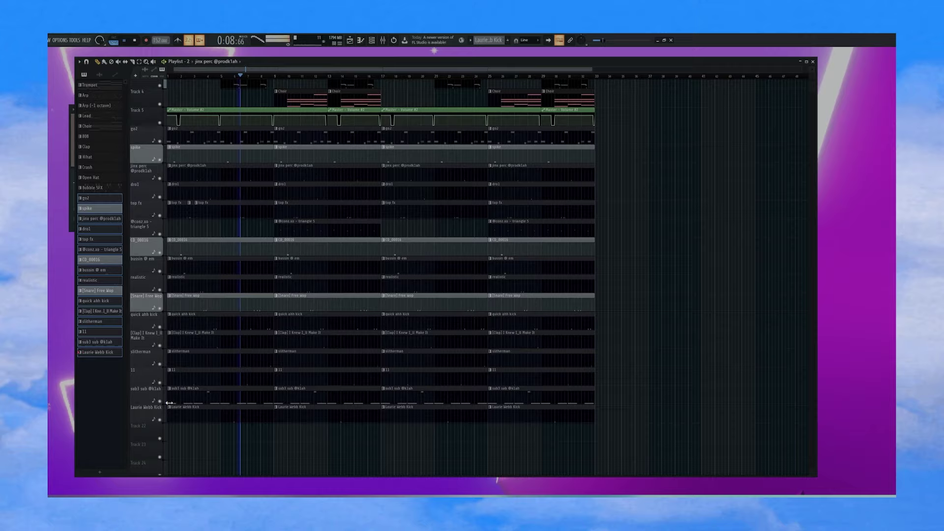
pyautogui.moveTo(183, 406); pyautogui.dragTo(185, 405)
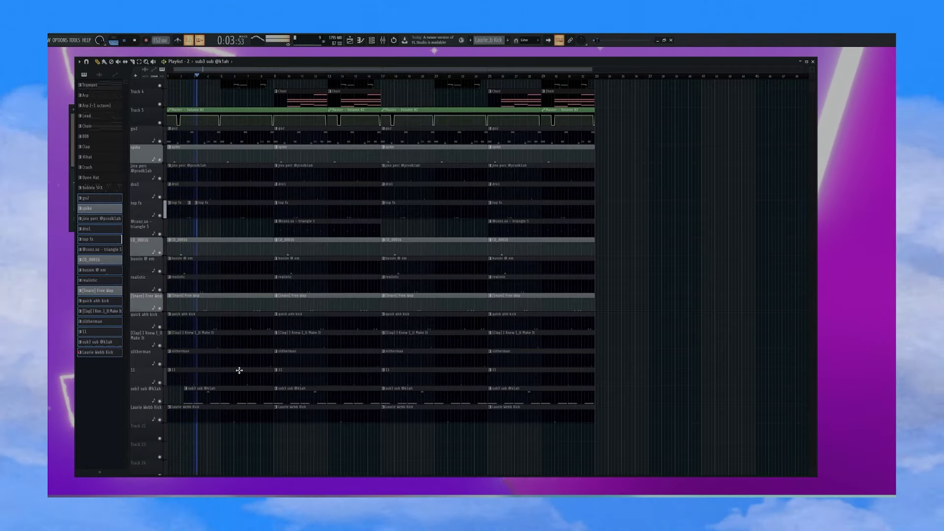
pyautogui.scroll(-5, 239, 359)
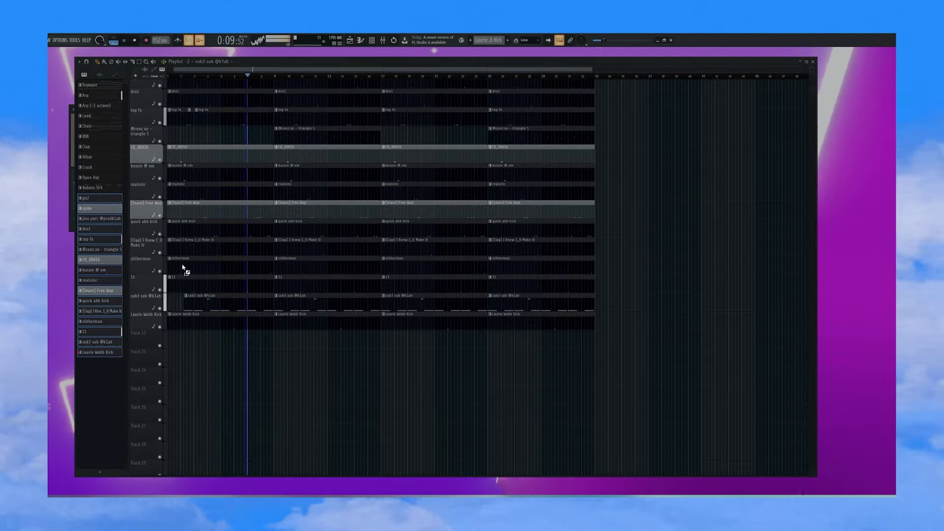
# Step: Place the Drumma Boy Vox Drum Squad sample on Track 23 at bar 4 and check its audio clip settings
pyautogui.moveTo(182, 267); pyautogui.dragTo(210, 358)
pyautogui.press('space')
pyautogui.press('space')
pyautogui.scroll(1, 189, 76)
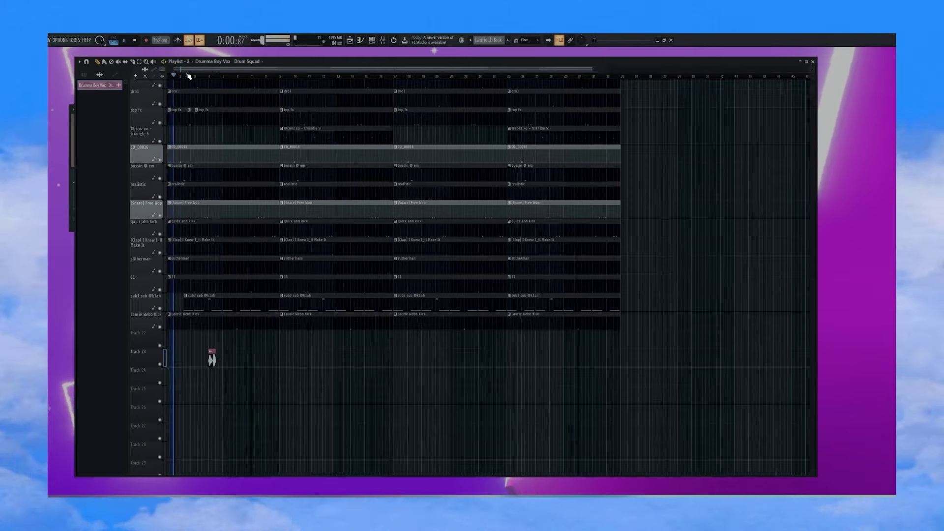
pyautogui.scroll(5, 189, 76)
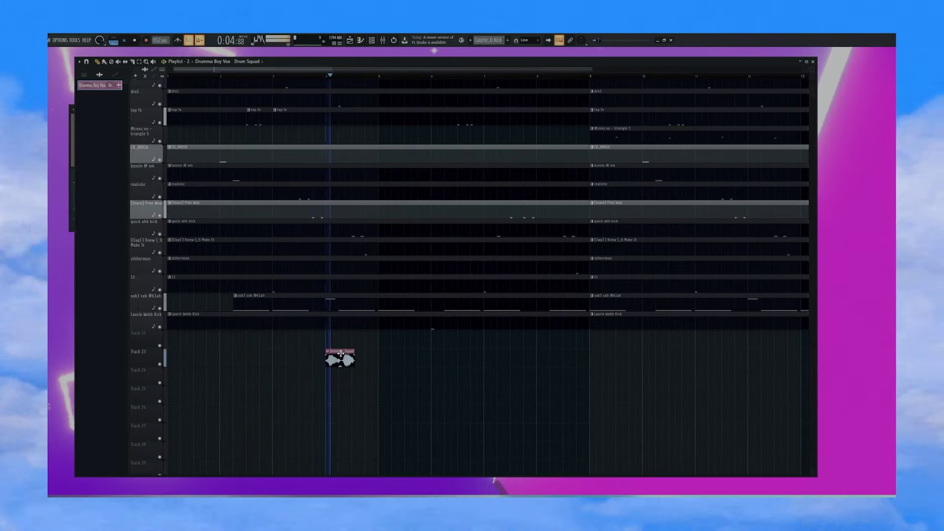
pyautogui.doubleClick(340, 356)
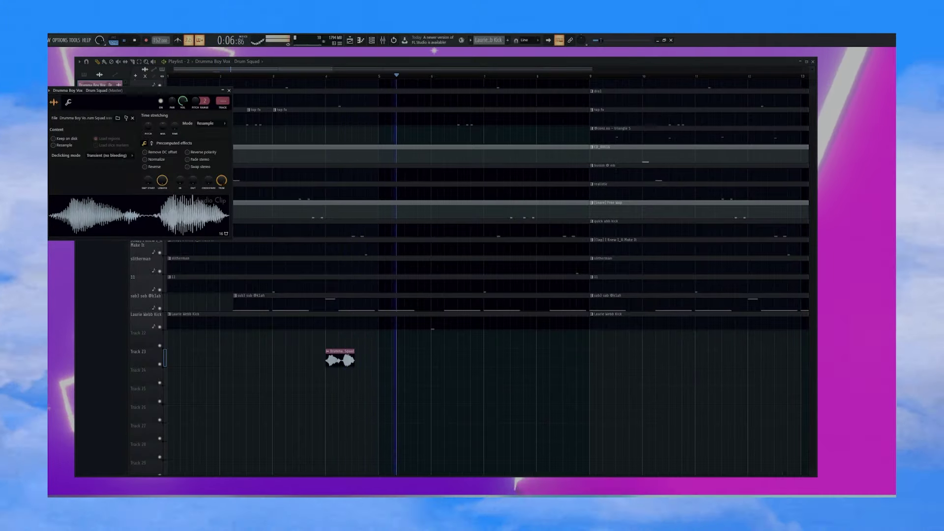
pyautogui.click(229, 90)
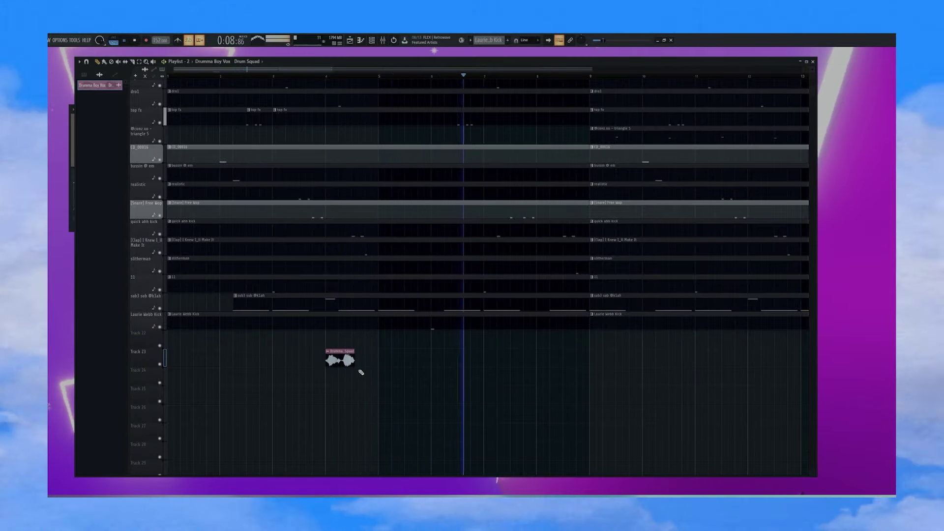
# Step: Time-stretch the Drum Squad vocal clip at bar 4 to just under half a bar, auditioning it from bar 3
pyautogui.moveTo(353, 362); pyautogui.dragTo(338, 361)
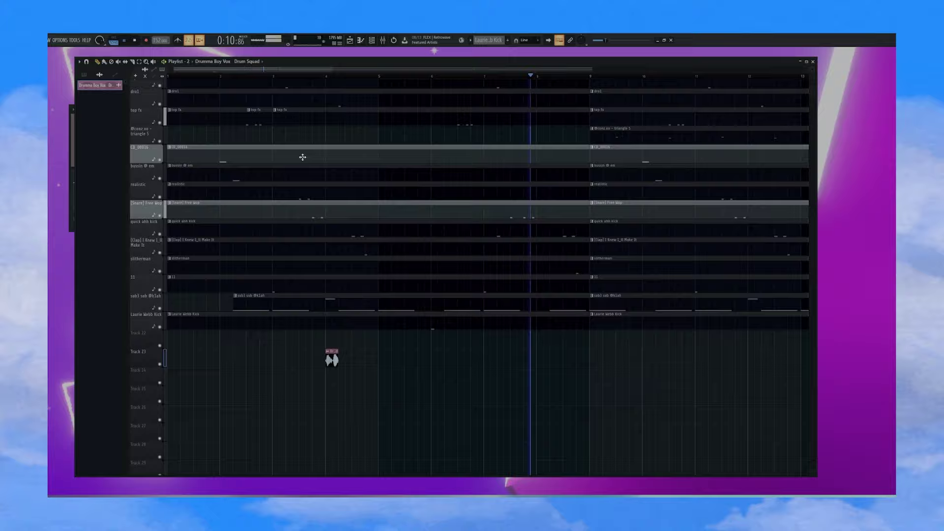
pyautogui.click(274, 76)
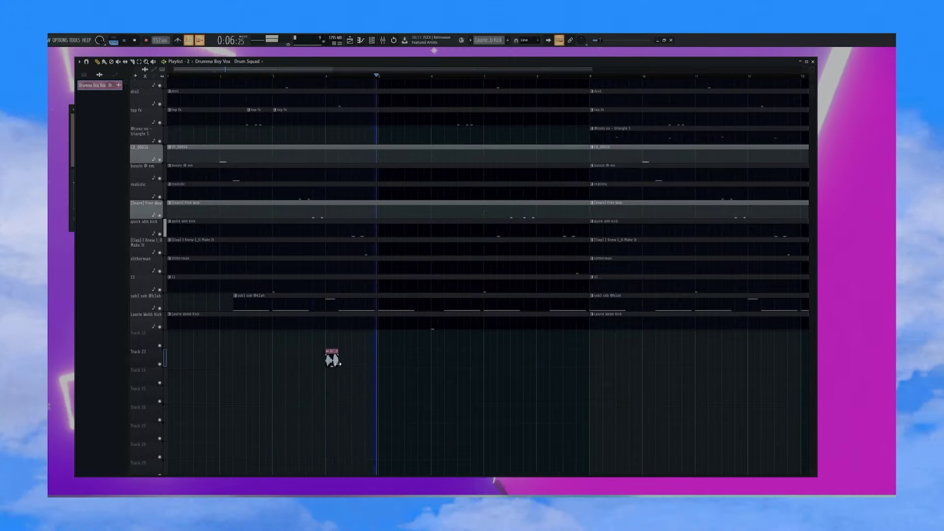
pyautogui.press('space')
pyautogui.moveTo(338, 363); pyautogui.dragTo(350, 366)
pyautogui.scroll(-4, 350, 77)
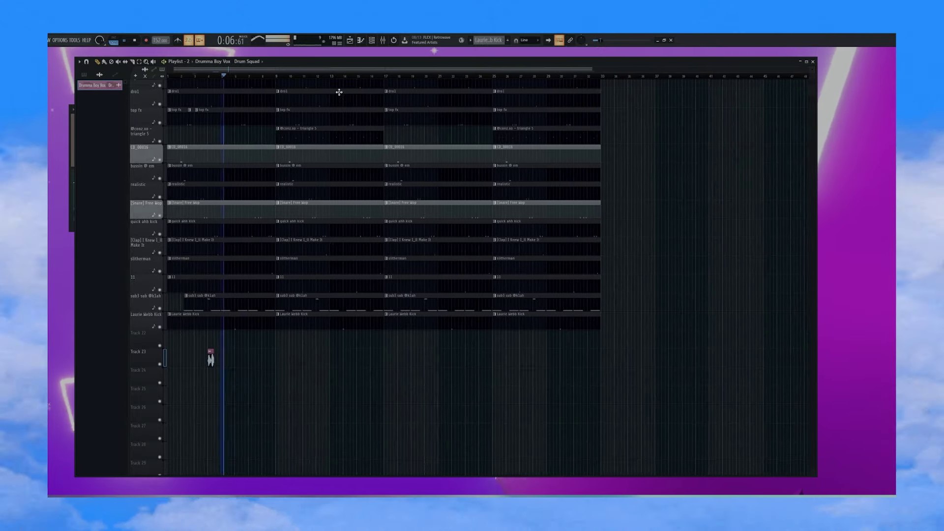
# Step: Place the VOC Improv sample on Track 23 at bar 9 and check its audio clip settings
pyautogui.scroll(1, 339, 93)
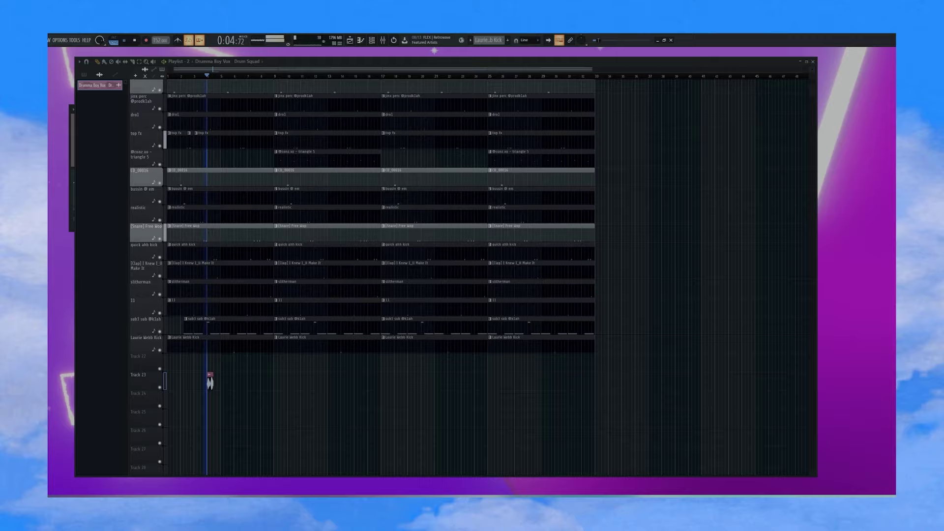
pyautogui.moveTo(167, 285); pyautogui.dragTo(277, 384)
pyautogui.doubleClick(277, 383)
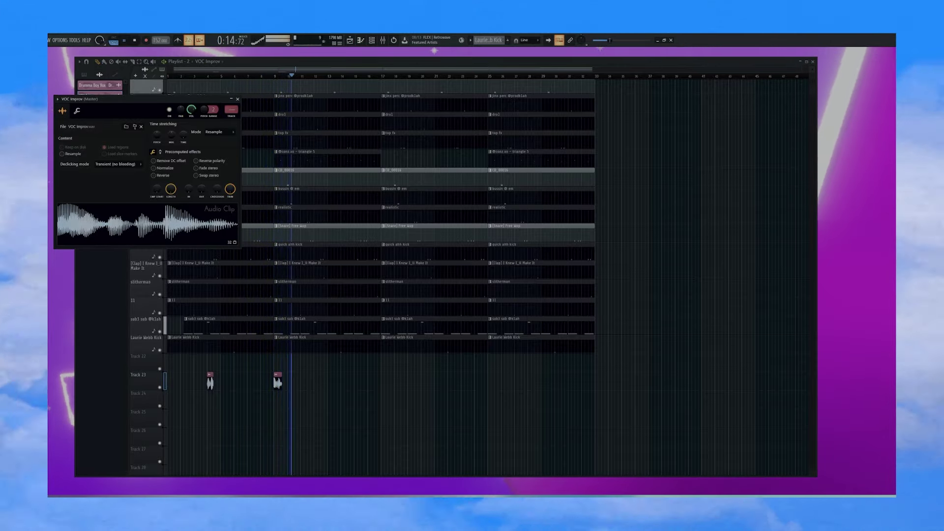
pyautogui.press('Escape')
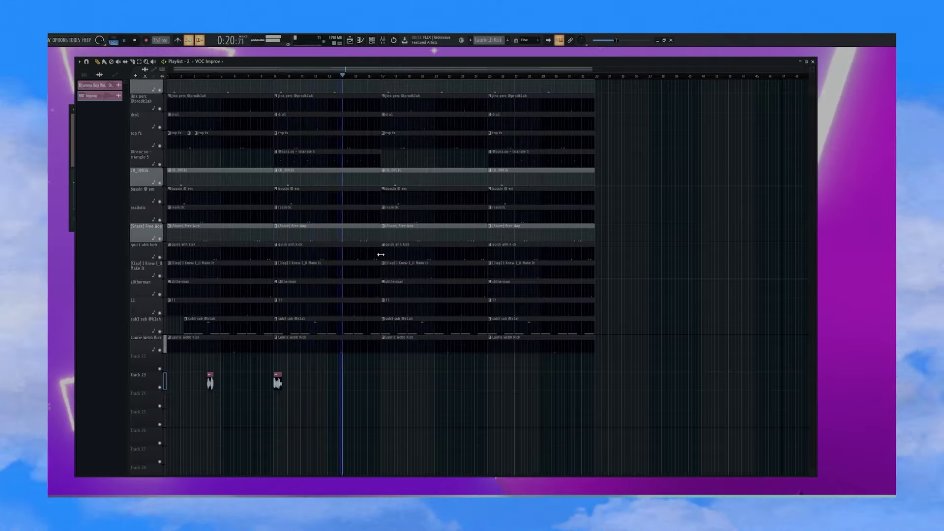
# Step: Make the sub3 sub clip that starts at bar 9 a unique pattern
pyautogui.rightClick(274, 323)
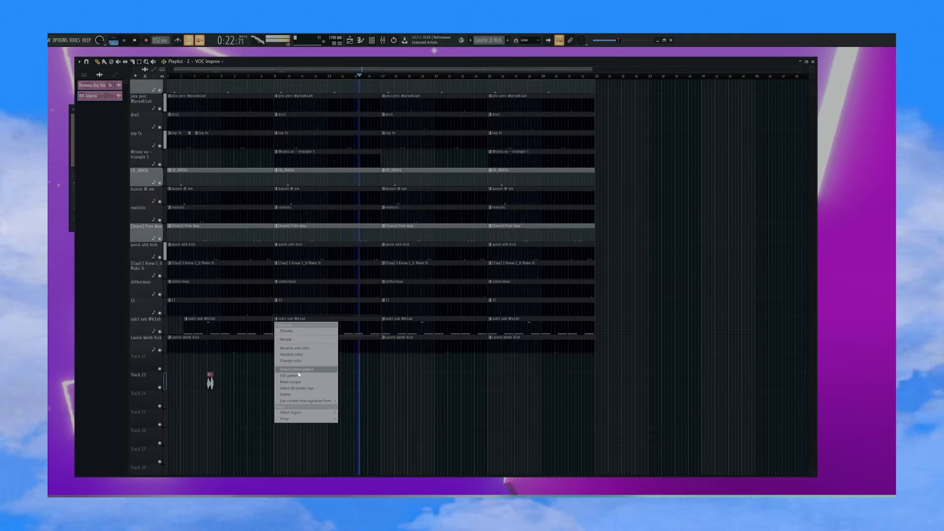
pyautogui.click(297, 382)
pyautogui.scroll(1, 390, 363)
# Step: Open the notes of the unique sub3 sub pattern and try a short high note at the start of bar 8
pyautogui.doubleClick(331, 349)
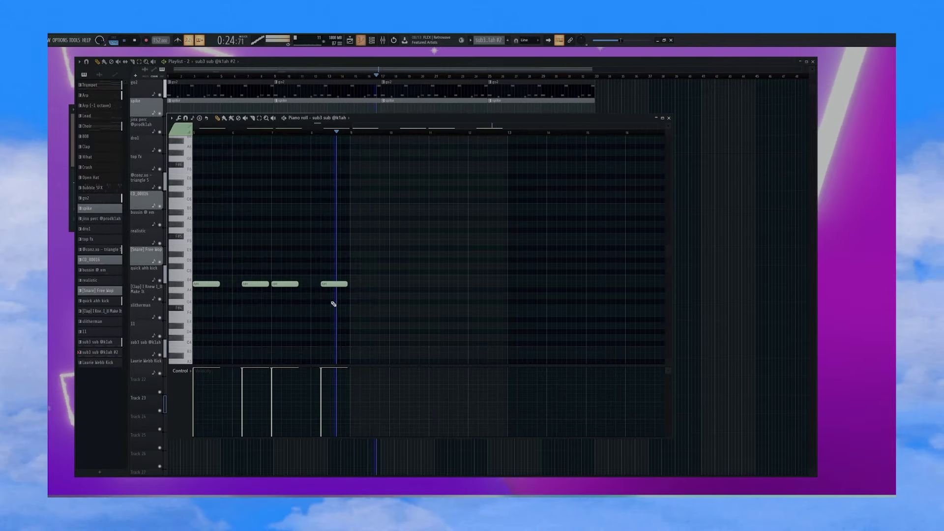
pyautogui.scroll(-1, 266, 132)
pyautogui.click(260, 131)
pyautogui.scroll(4, 338, 132)
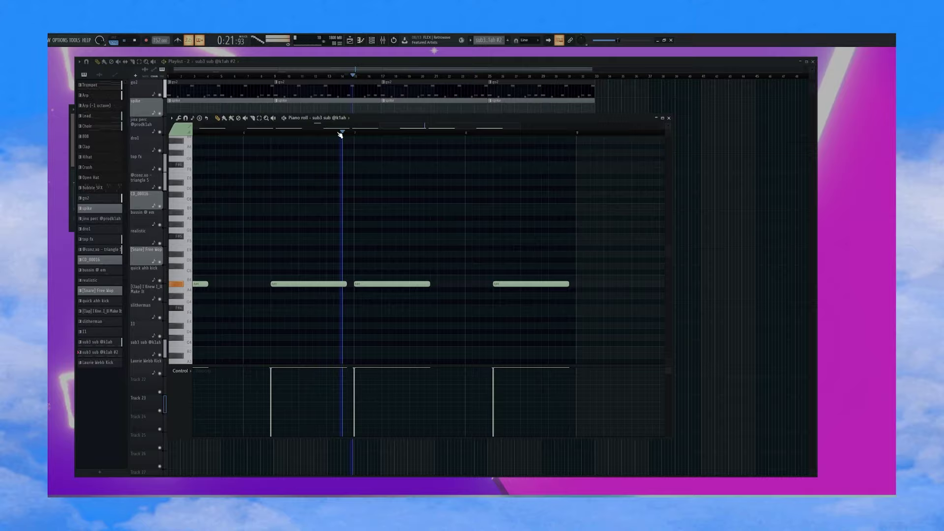
pyautogui.scroll(2, 517, 264)
pyautogui.press('space')
pyautogui.moveTo(485, 196); pyautogui.dragTo(483, 212)
pyautogui.press('space')
pyautogui.press('space')
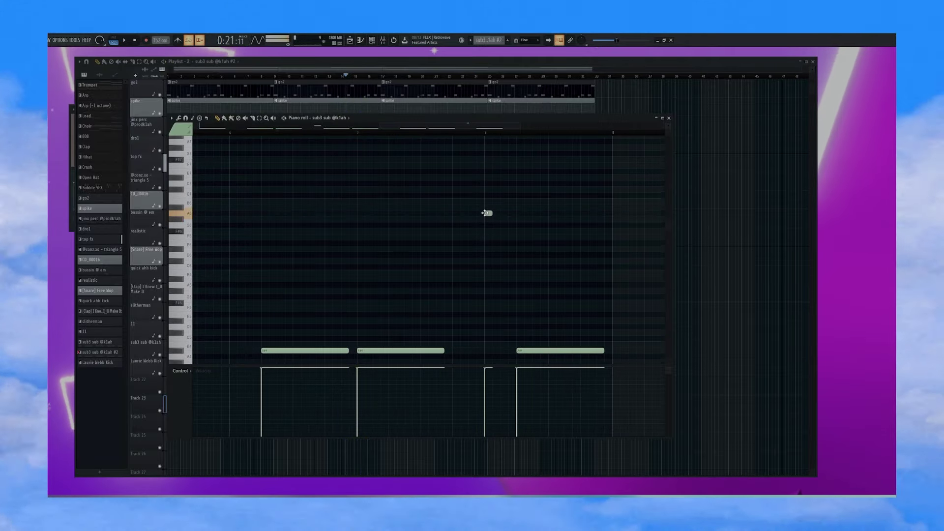
# Step: Try a short low note at the start of bar 8, with the high note shifted directly after it
pyautogui.scroll(-3, 493, 301)
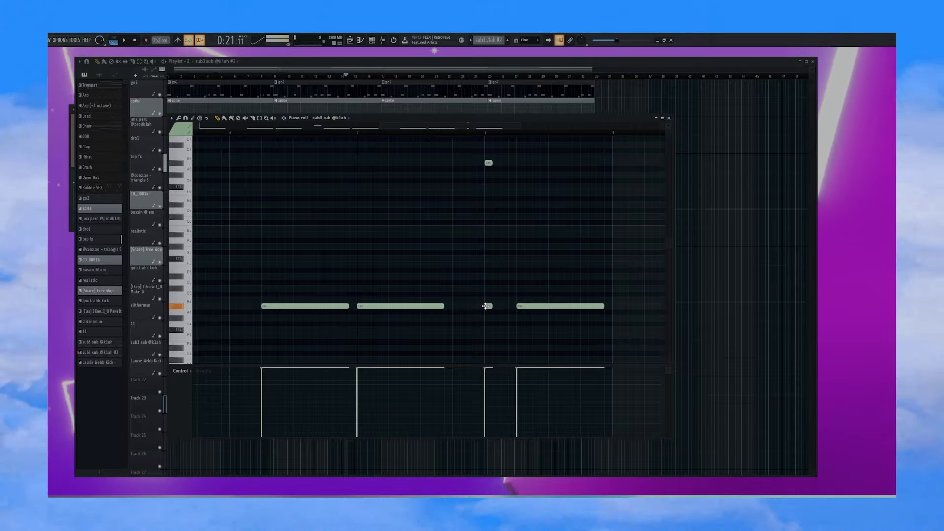
pyautogui.click(494, 163)
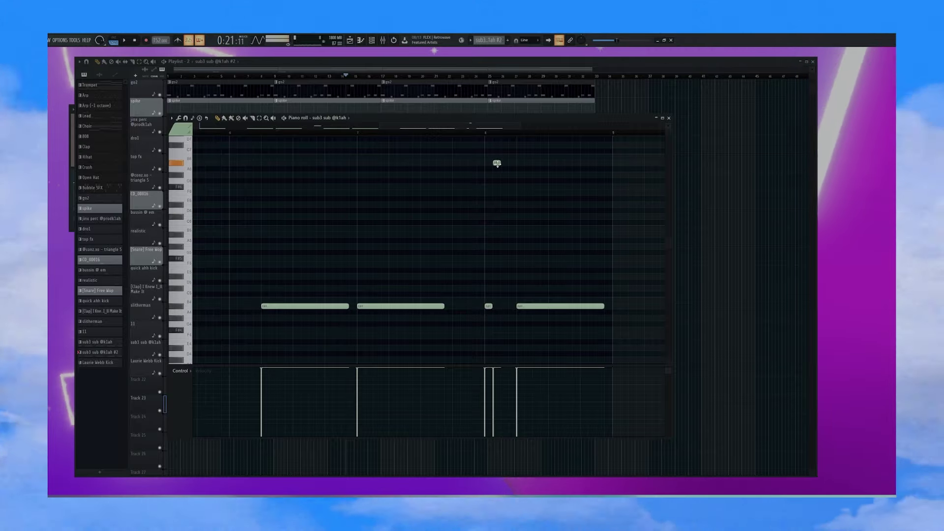
pyautogui.doubleClick(497, 163)
pyautogui.click(489, 305)
pyautogui.press('space')
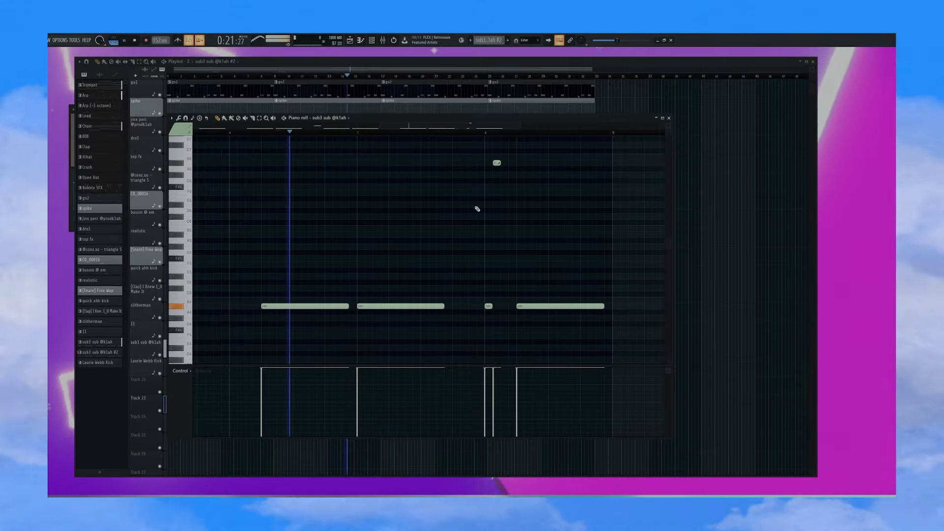
# Step: Try duplicating the low and high note pair in bar 8, remove the copy, and lengthen the remaining low note
pyautogui.moveTo(508, 160); pyautogui.dragTo(481, 312)
pyautogui.hotkey('ctrl', 'b')
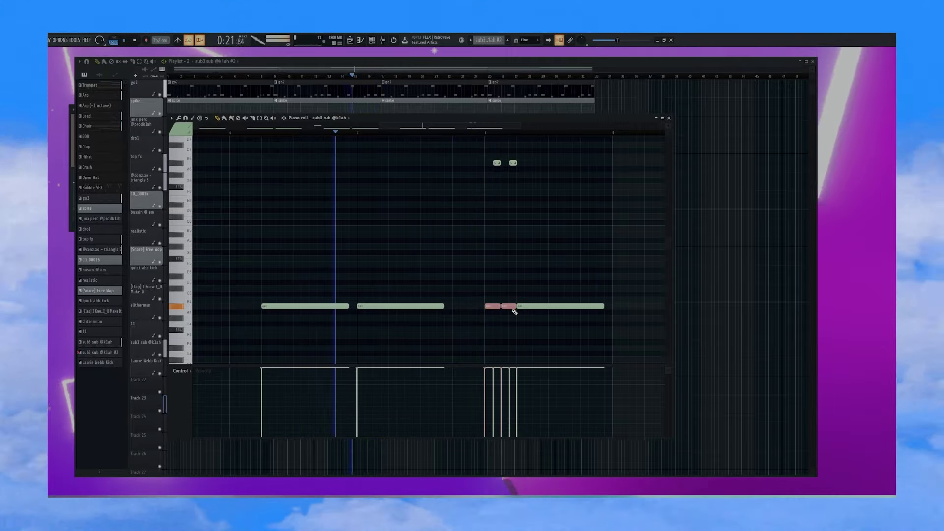
pyautogui.moveTo(505, 314); pyautogui.dragTo(497, 158)
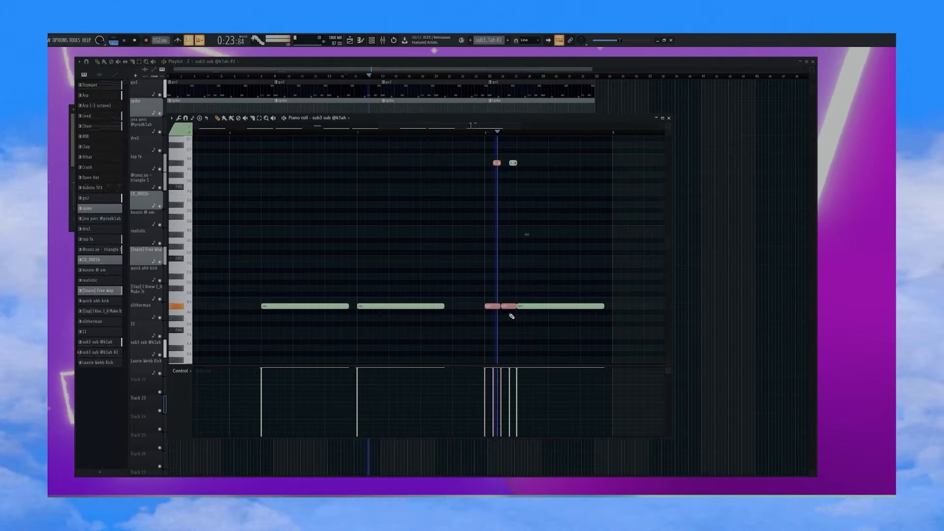
pyautogui.moveTo(516, 308); pyautogui.dragTo(492, 147)
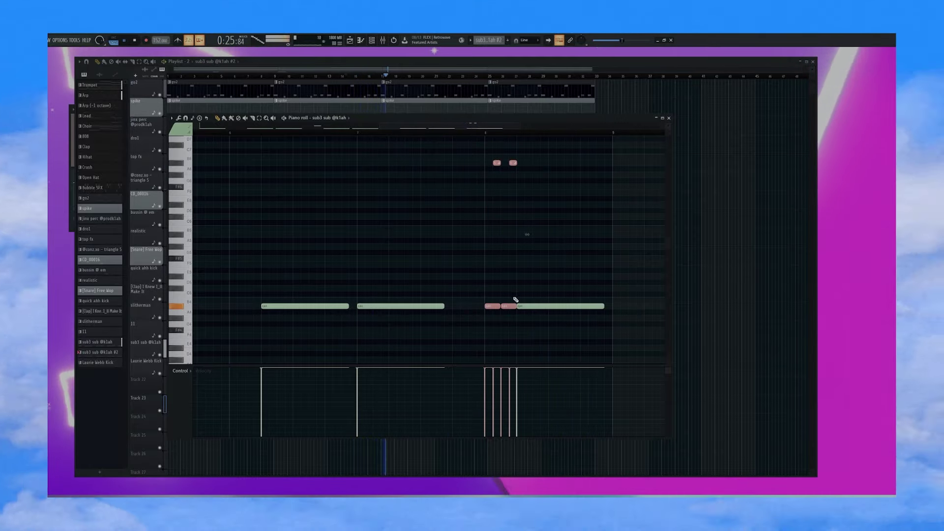
pyautogui.rightClick(511, 308)
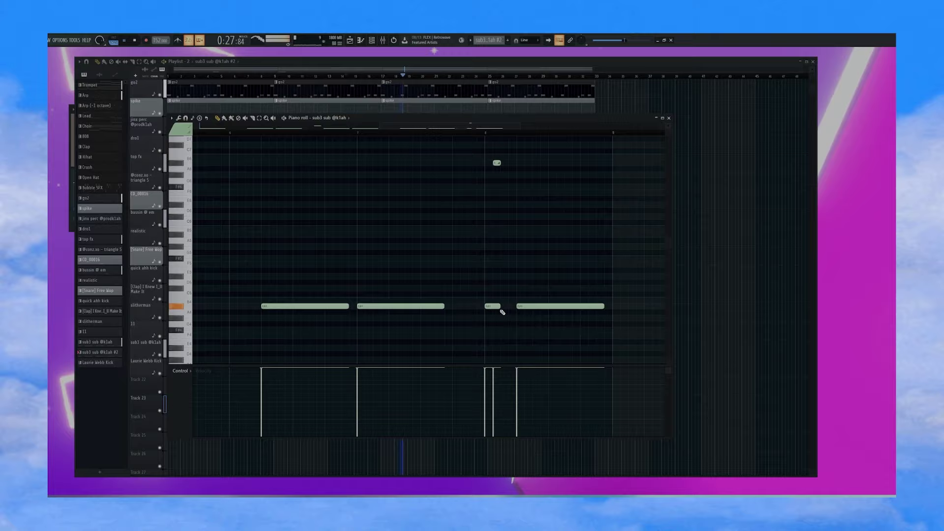
pyautogui.click(344, 138)
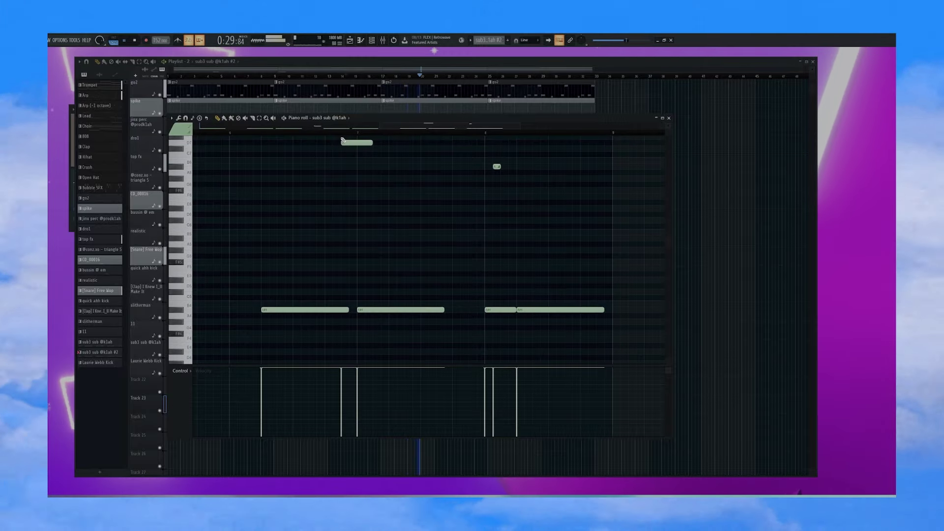
pyautogui.click(352, 134)
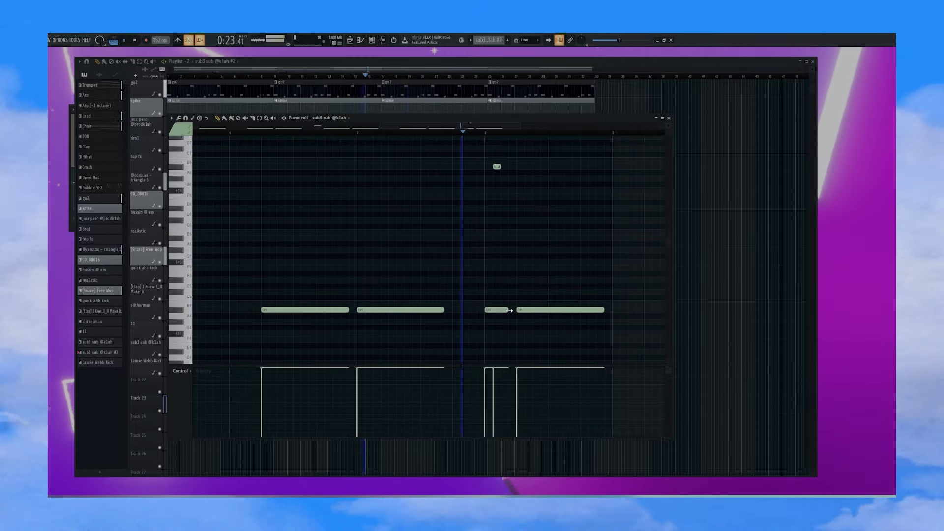
# Step: Delete the low and high notes added at the start of bar 8 and close the piano roll
pyautogui.scroll(-4, 467, 135)
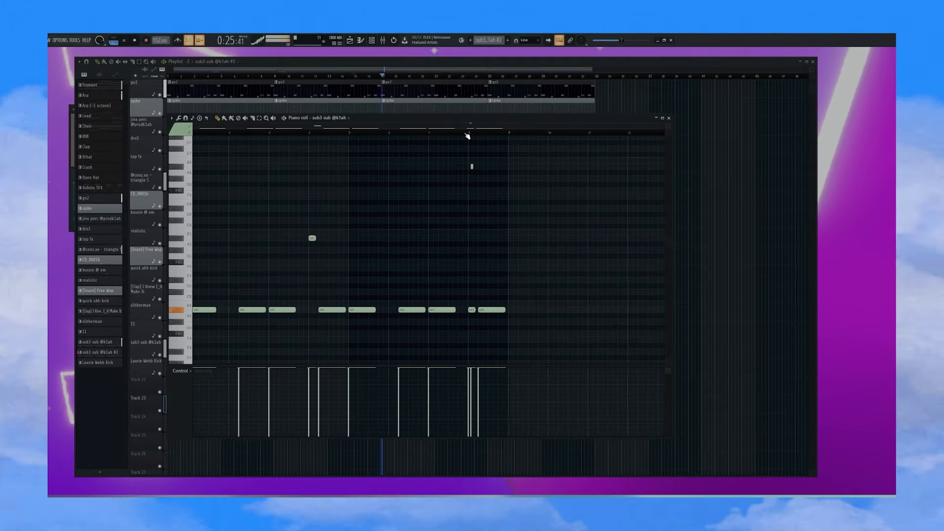
pyautogui.moveTo(462, 164); pyautogui.dragTo(474, 324)
pyautogui.press('Delete')
pyautogui.press('Escape')
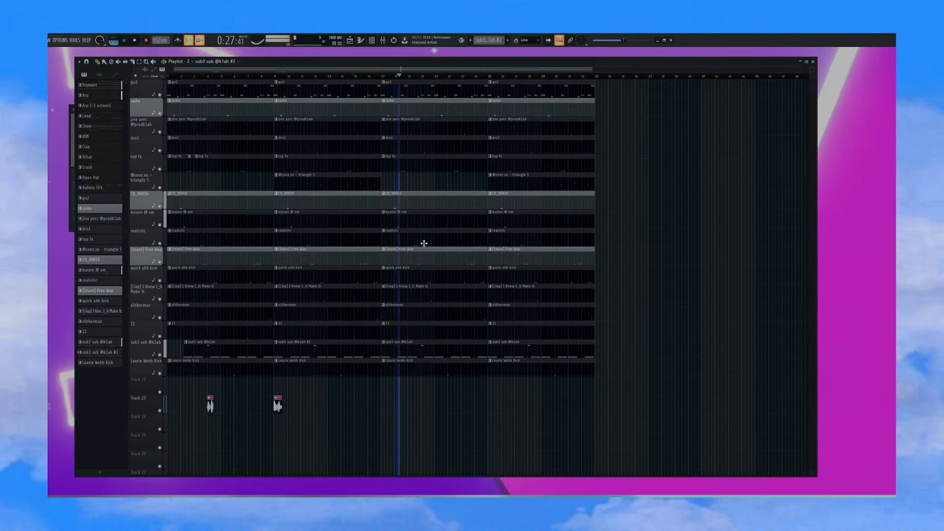
# Step: Trim the end of the top fx clip that starts at bar 17 back to the middle of bar 22
pyautogui.scroll(2, 462, 253)
pyautogui.scroll(3, 439, 312)
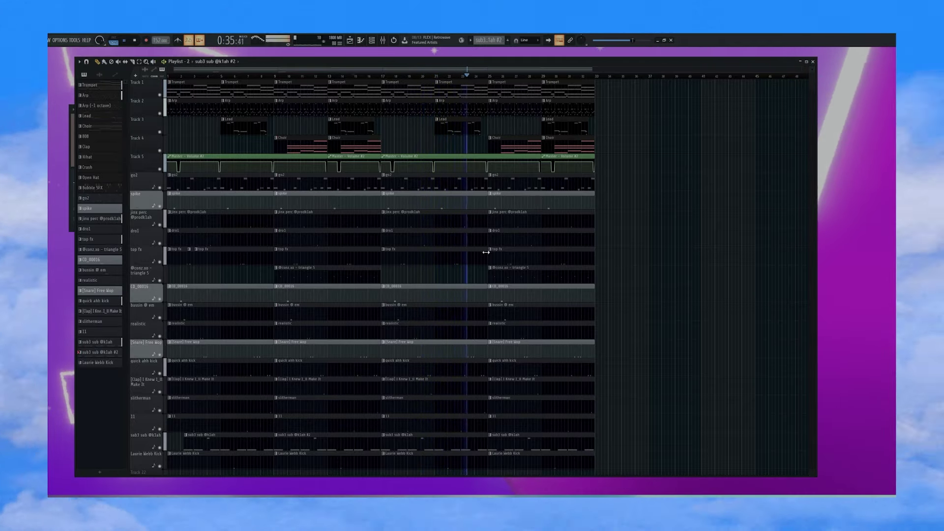
pyautogui.moveTo(485, 252); pyautogui.dragTo(455, 244)
# Step: Place another Drum Squad vocal clip on Track 23 at bar 24, auditioning the arrangement from about bar 20
pyautogui.click(426, 76)
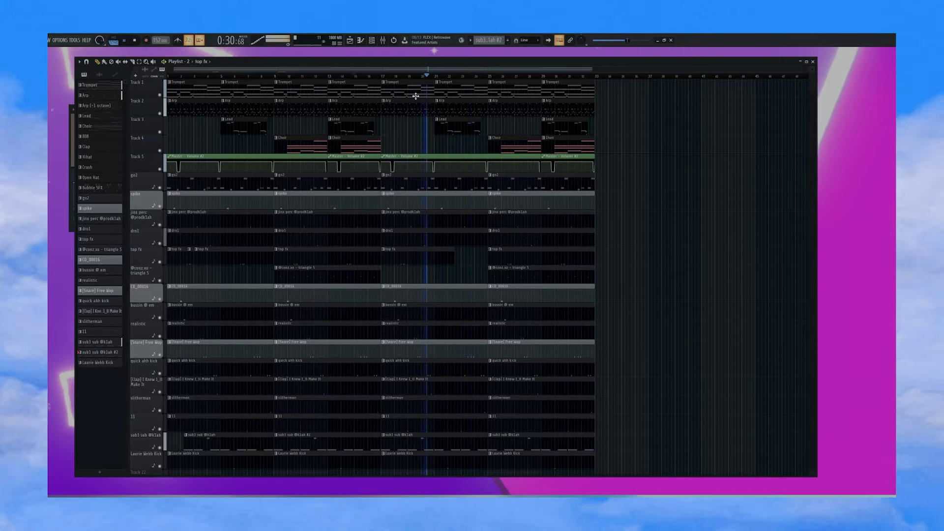
pyautogui.scroll(-4, 420, 301)
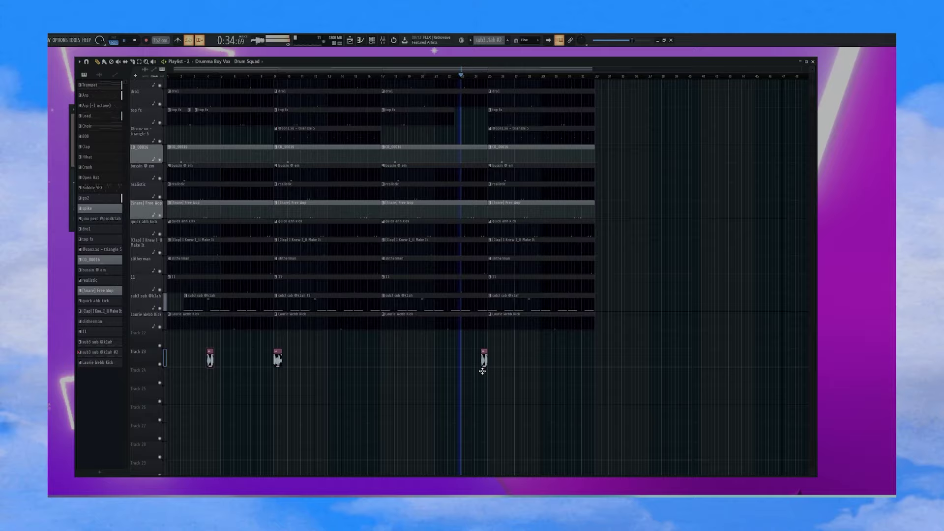
pyautogui.click(477, 360)
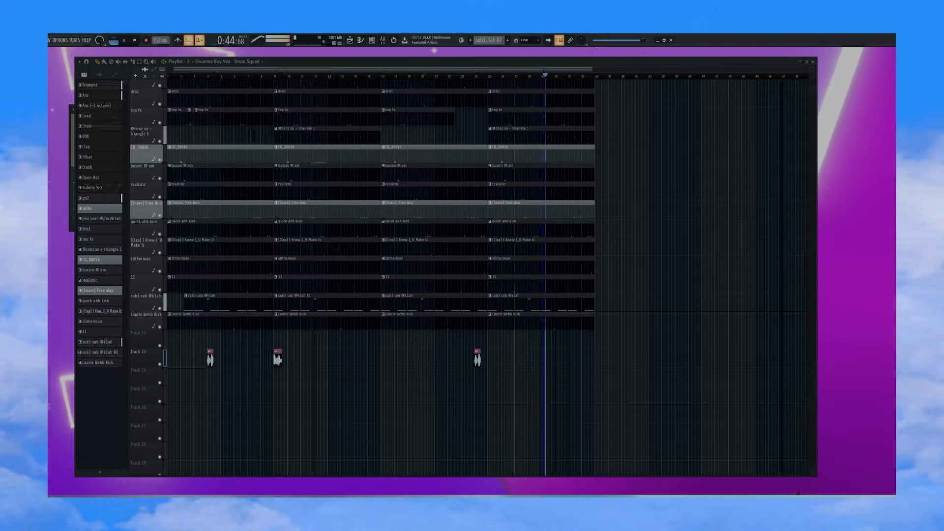
# Step: Place the Drumma Boy FX (4) sample on Track 24 at bar 8 and open its audio clip settings
pyautogui.moveTo(353, 413); pyautogui.dragTo(263, 381)
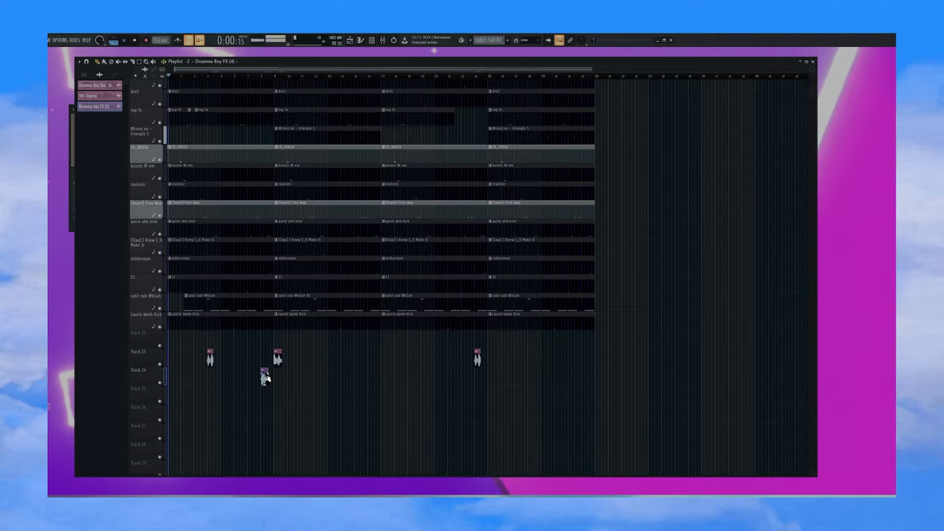
pyautogui.scroll(4, 238, 76)
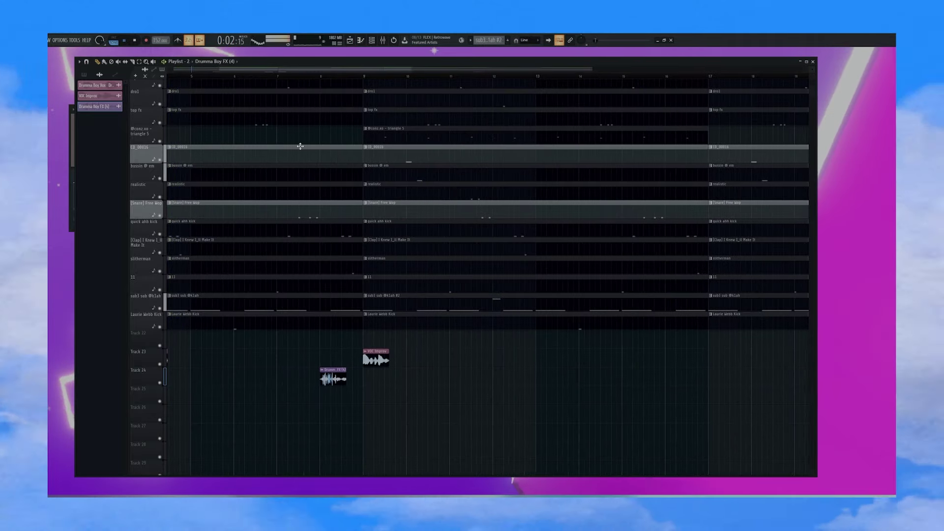
pyautogui.doubleClick(331, 370)
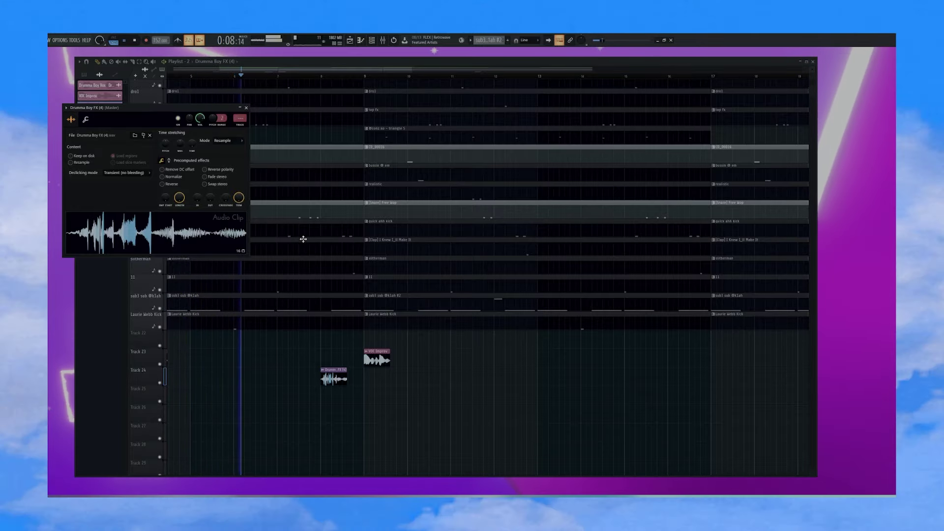
# Step: Move the Drumma Boy FX (4) clip on Track 24 to the middle of bar 8 and trim its end to bar 9
pyautogui.scroll(4, 337, 276)
pyautogui.scroll(-3, 330, 342)
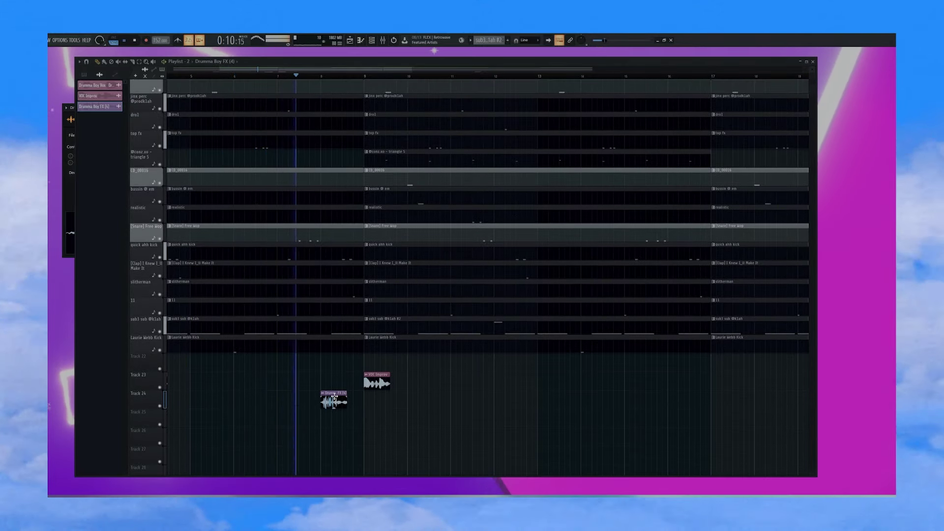
pyautogui.moveTo(333, 401); pyautogui.dragTo(356, 402)
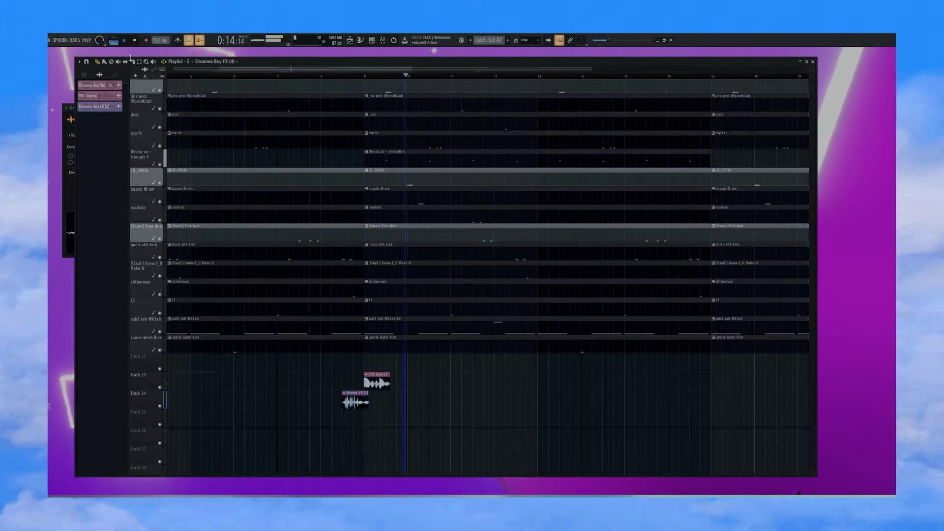
pyautogui.moveTo(368, 404); pyautogui.dragTo(363, 404)
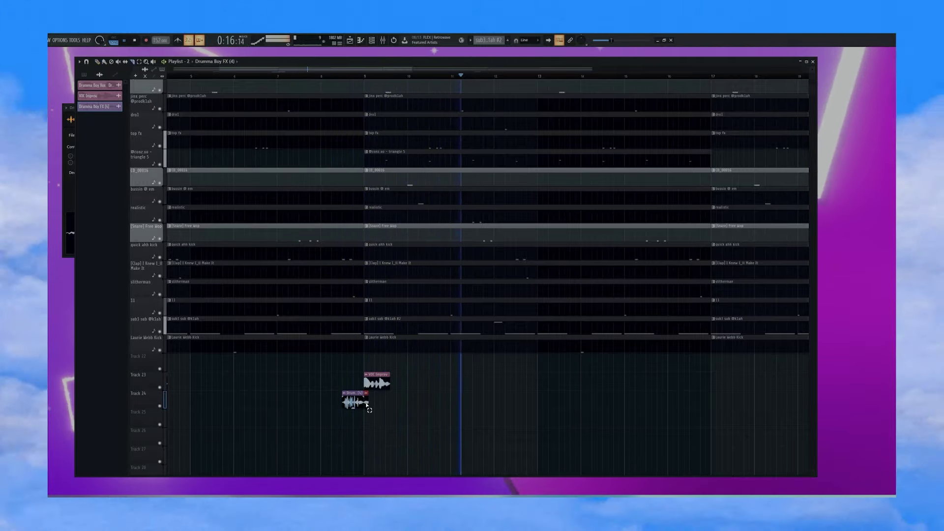
pyautogui.click(296, 76)
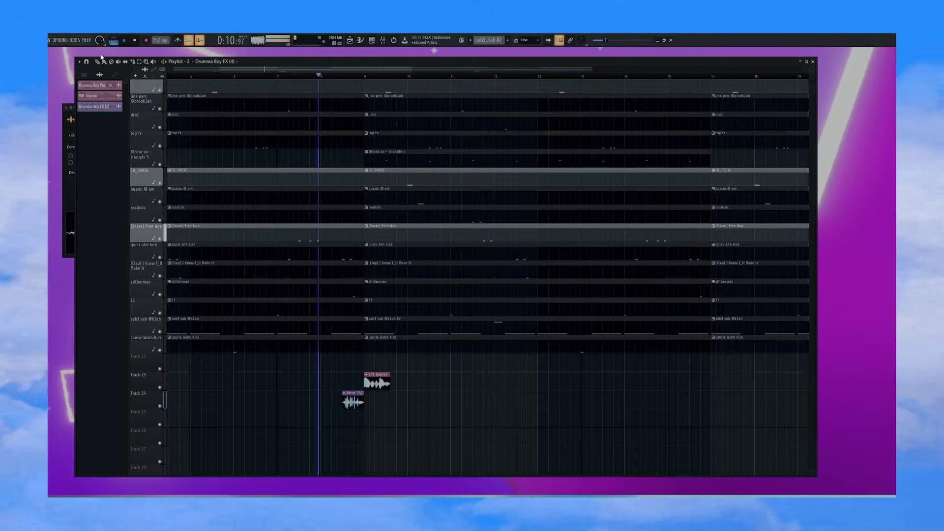
# Step: Place a copy of the trimmed FX clip on Track 24 so that it ends with bar 32
pyautogui.scroll(-4, 259, 78)
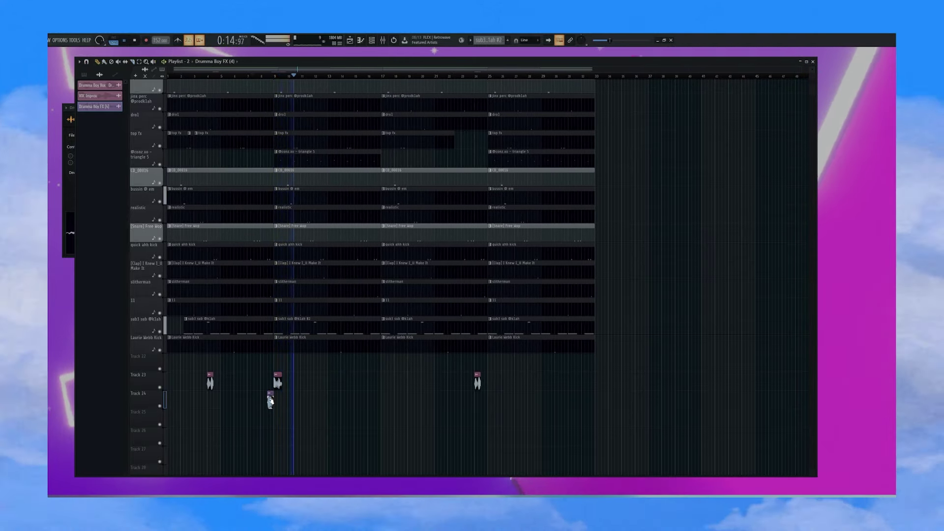
pyautogui.moveTo(270, 402); pyautogui.dragTo(594, 397)
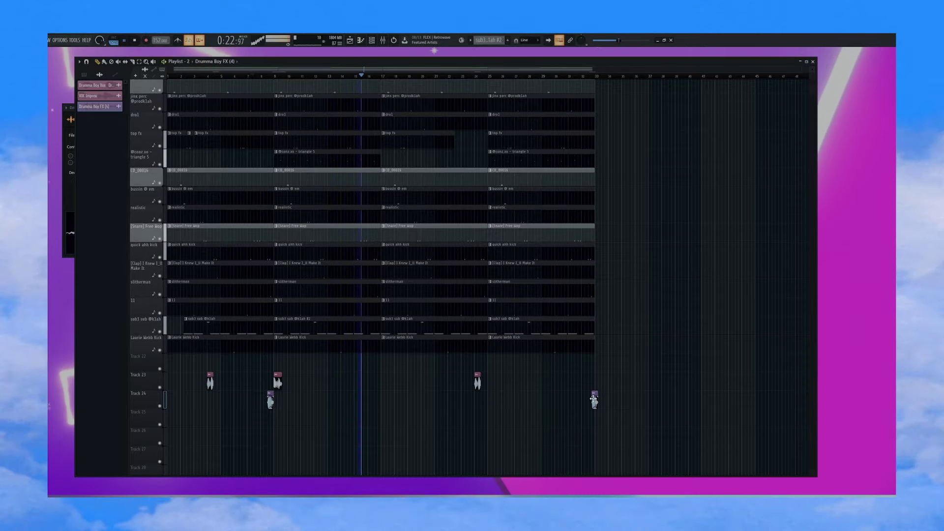
pyautogui.scroll(5, 607, 378)
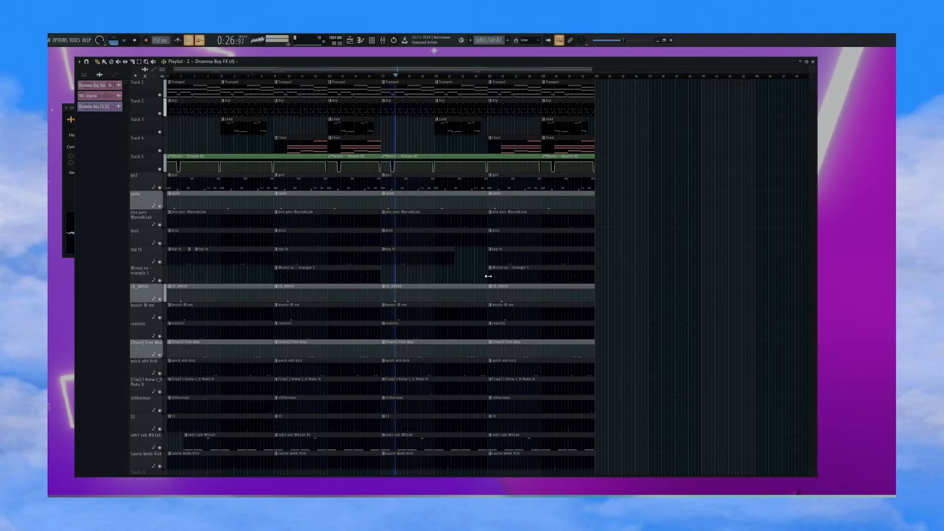
pyautogui.scroll(-6, 275, 245)
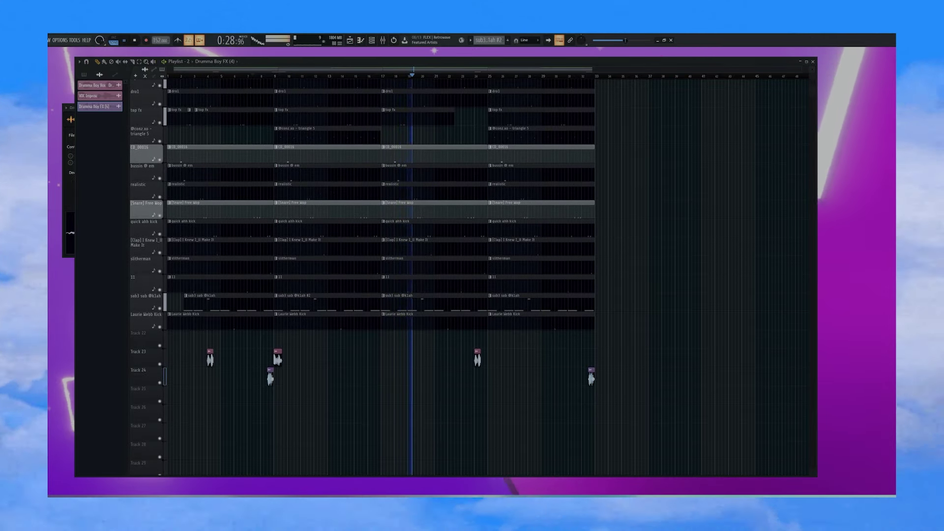
# Step: Place the k1ah new tag sample on Track 26 at bar 1 and play the arrangement from the start
pyautogui.moveTo(272, 195); pyautogui.dragTo(171, 428)
pyautogui.scroll(6, 215, 333)
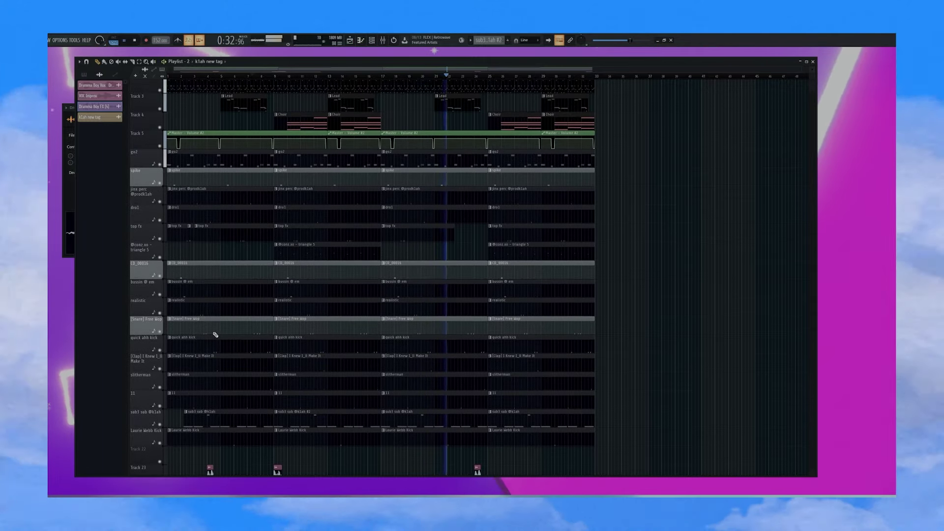
pyautogui.scroll(-7, 214, 334)
pyautogui.press('space')
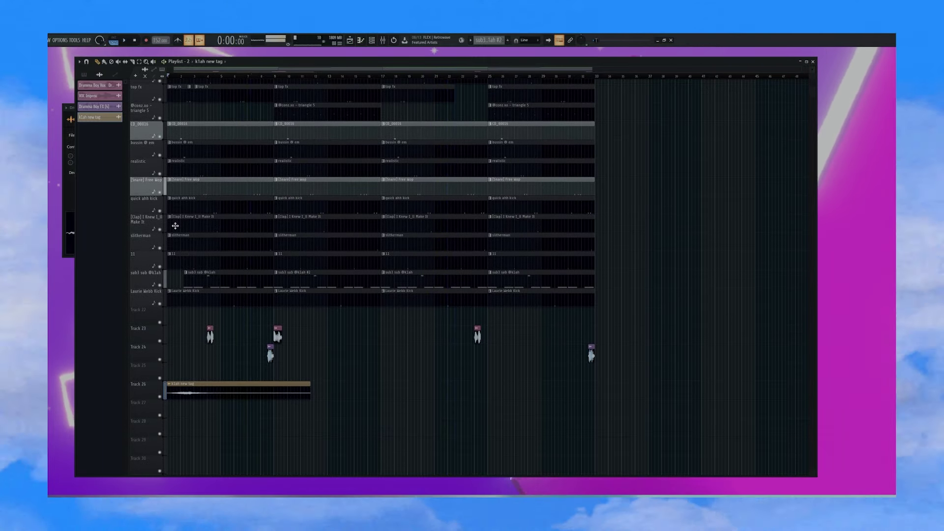
pyautogui.press('space')
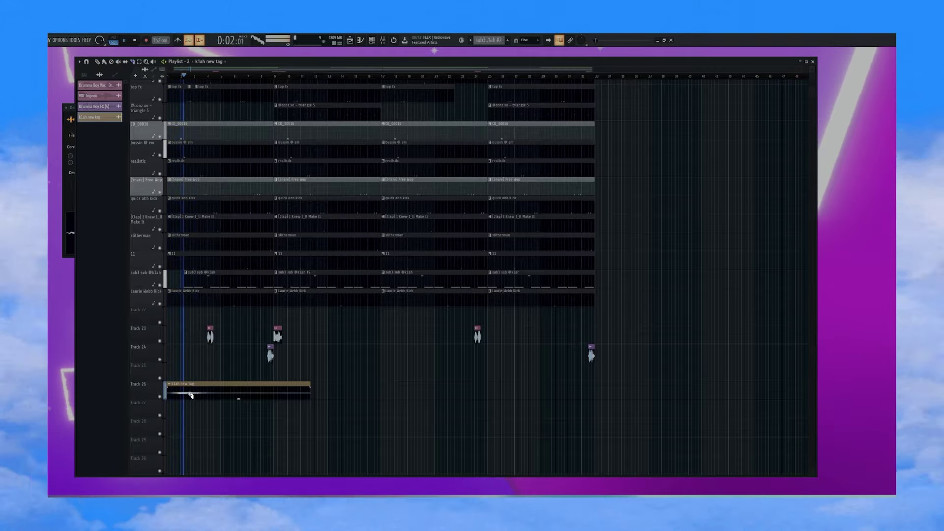
# Step: Cut the k1ah new tag clip off at the start of bar 3 and move it down to Track 28
pyautogui.rightClick(195, 393)
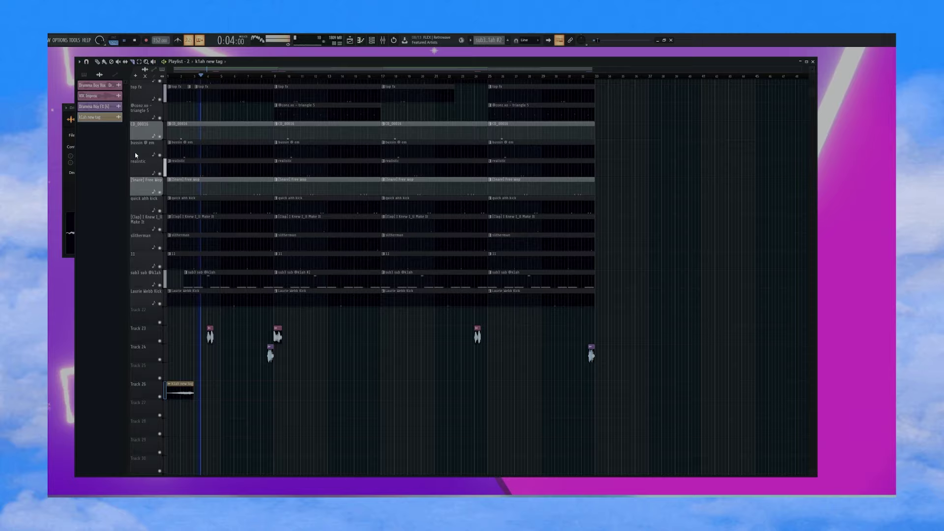
pyautogui.scroll(-1, 327, 217)
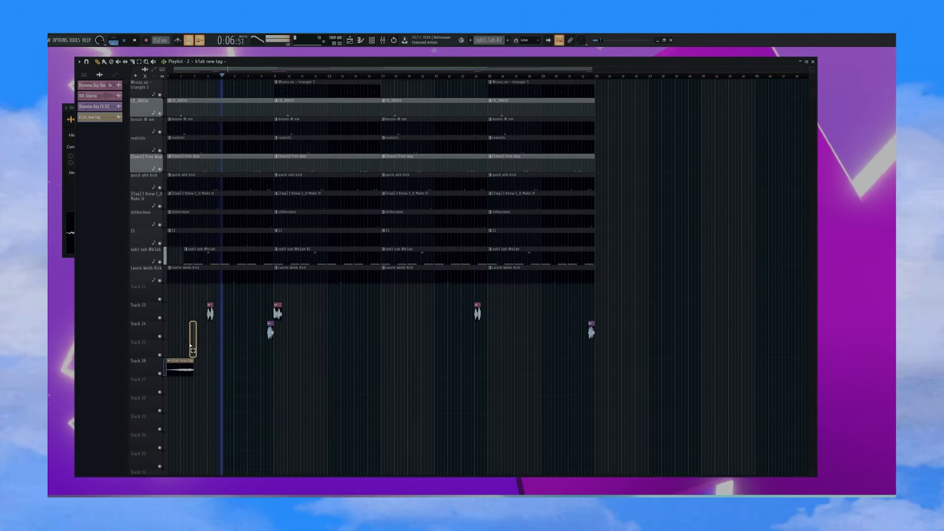
pyautogui.moveTo(180, 367); pyautogui.dragTo(154, 421)
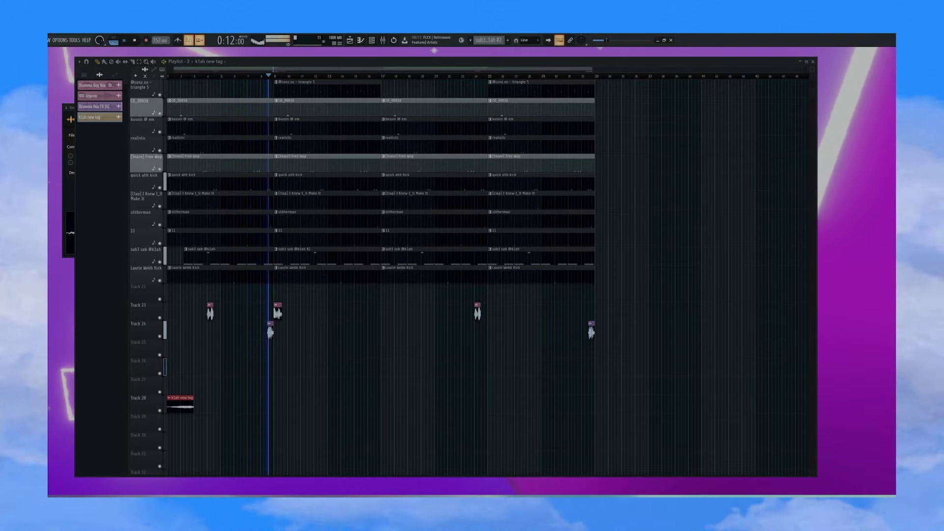
# Step: Duplicate the whole 32-bar arrangement, including the sample clips, directly after bar 32 and clear the selection
pyautogui.scroll(9, 449, 308)
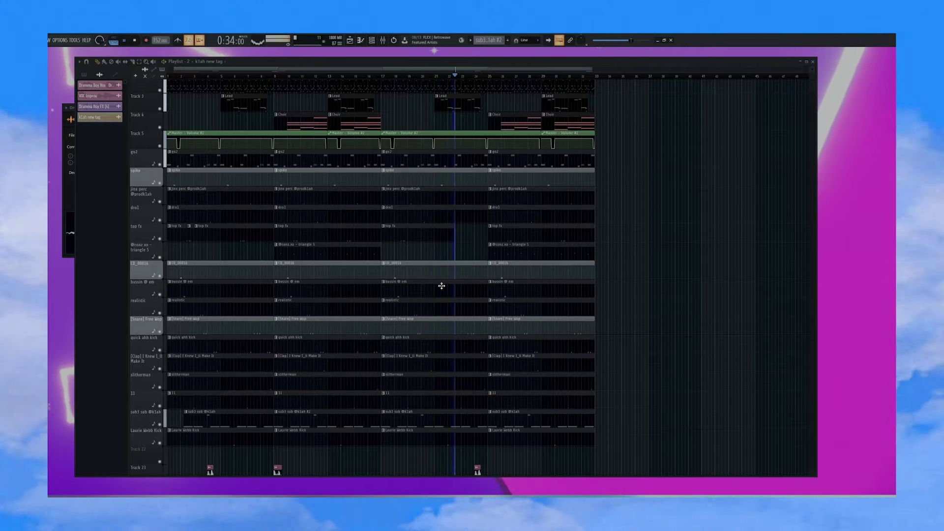
pyautogui.scroll(-4, 441, 286)
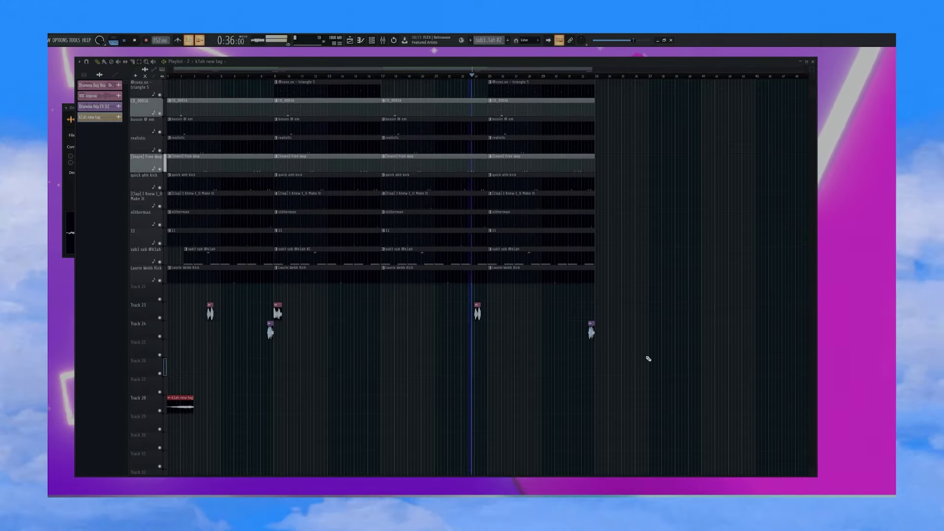
pyautogui.keyDown('ctrl'); pyautogui.moveTo(697, 443); pyautogui.dragTo(172, 73); pyautogui.keyUp('ctrl')
pyautogui.hotkey('ctrl', 'b')
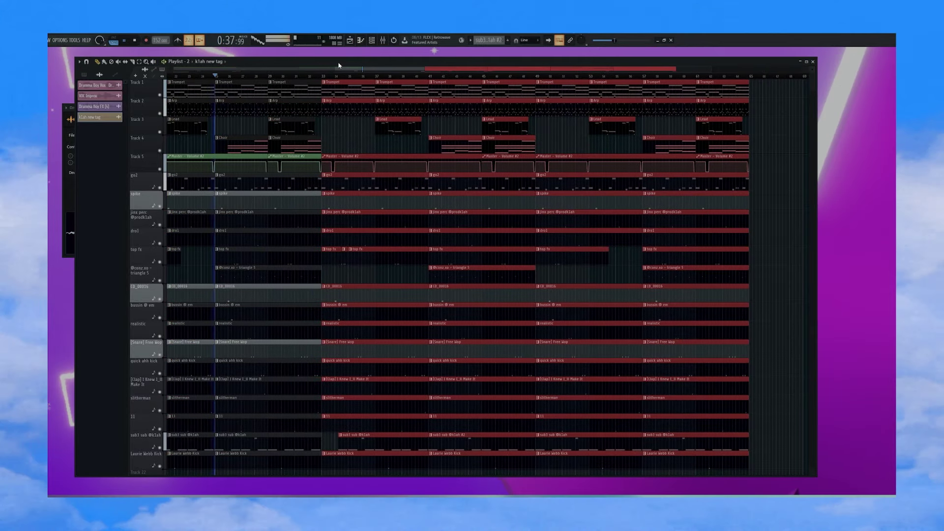
pyautogui.scroll(-3, 363, 80)
pyautogui.moveTo(524, 228); pyautogui.dragTo(348, 150)
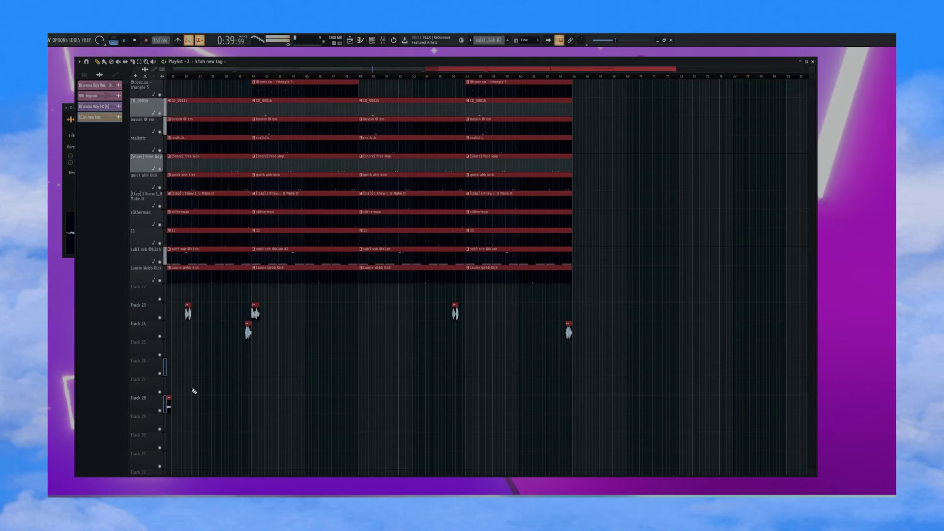
pyautogui.hotkey('ctrl', 'd')
pyautogui.scroll(-4, 375, 81)
pyautogui.scroll(4, 415, 278)
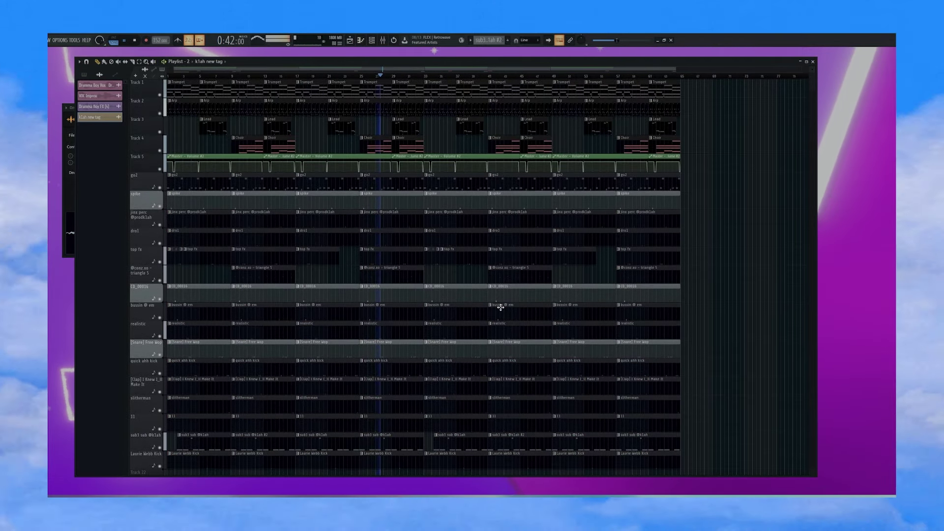